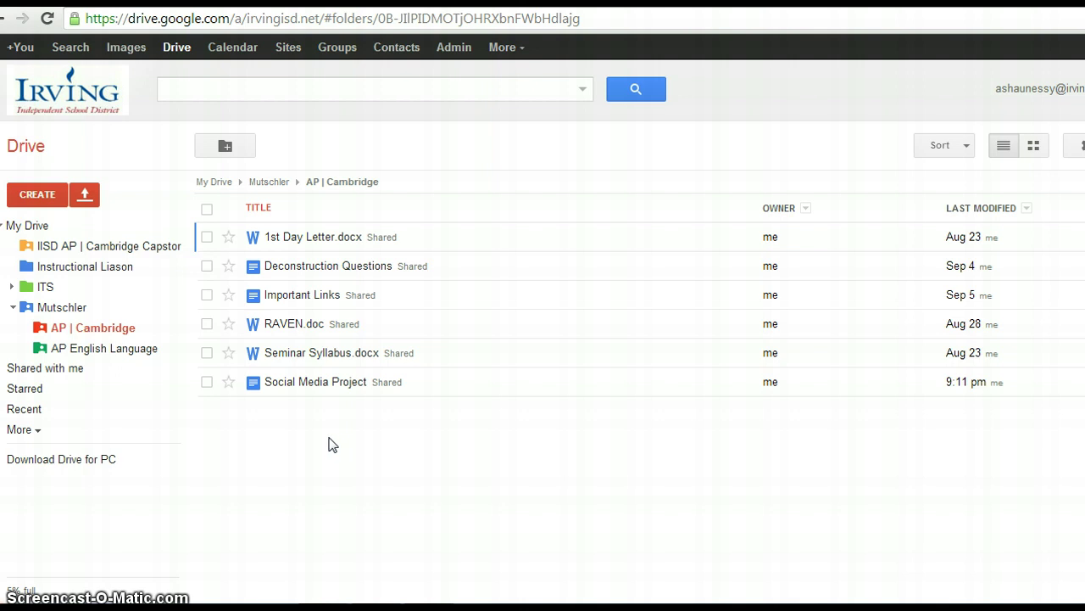
Step: Open the Social Media Project document and follow its Son of a Citation Machine link
left_click(310, 384)
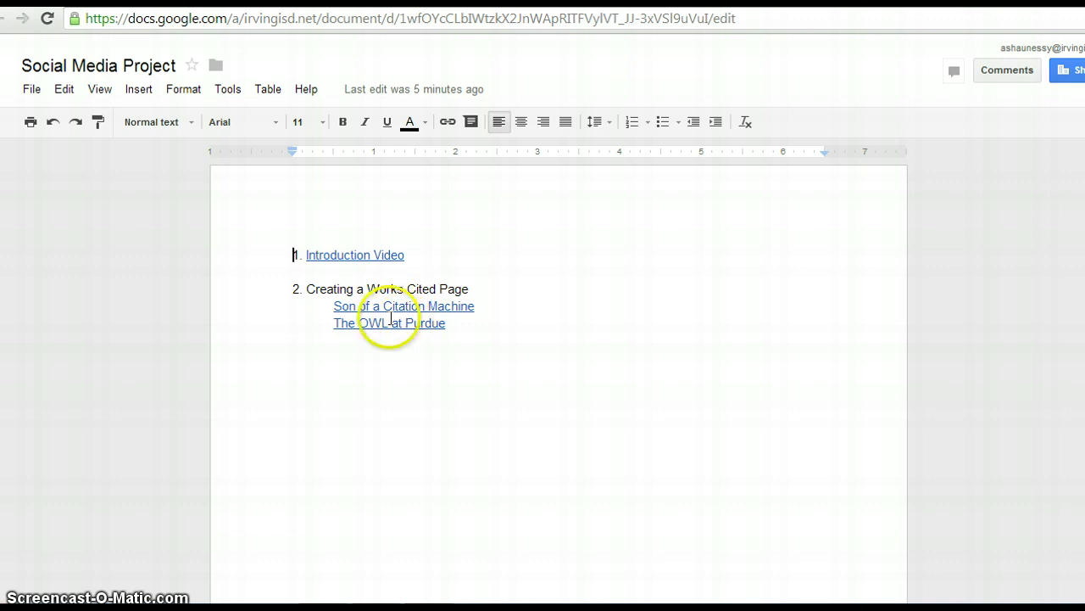
left_click(374, 305)
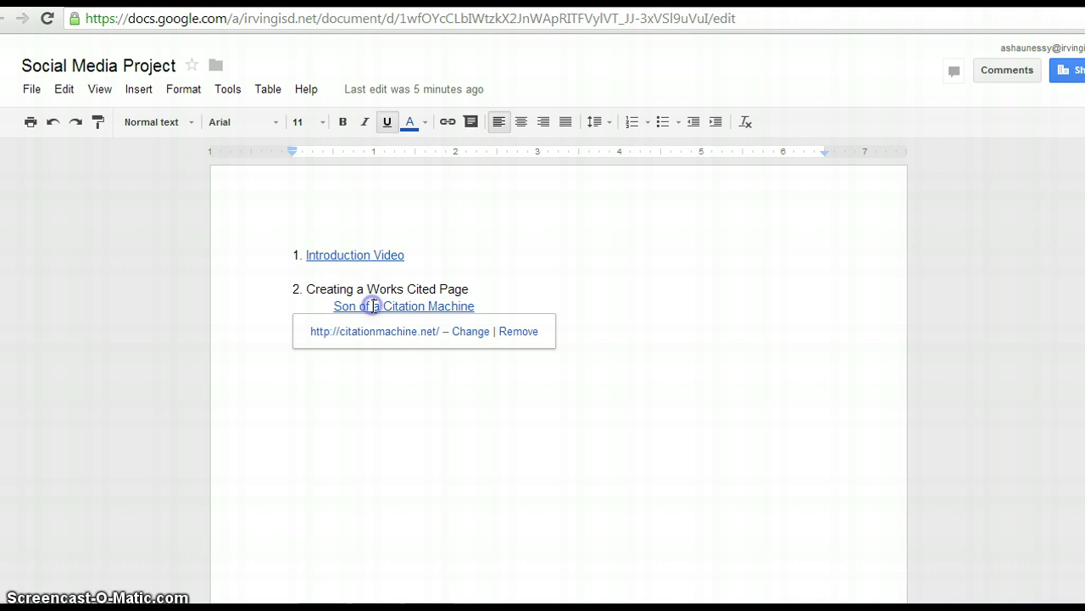
left_click(375, 330)
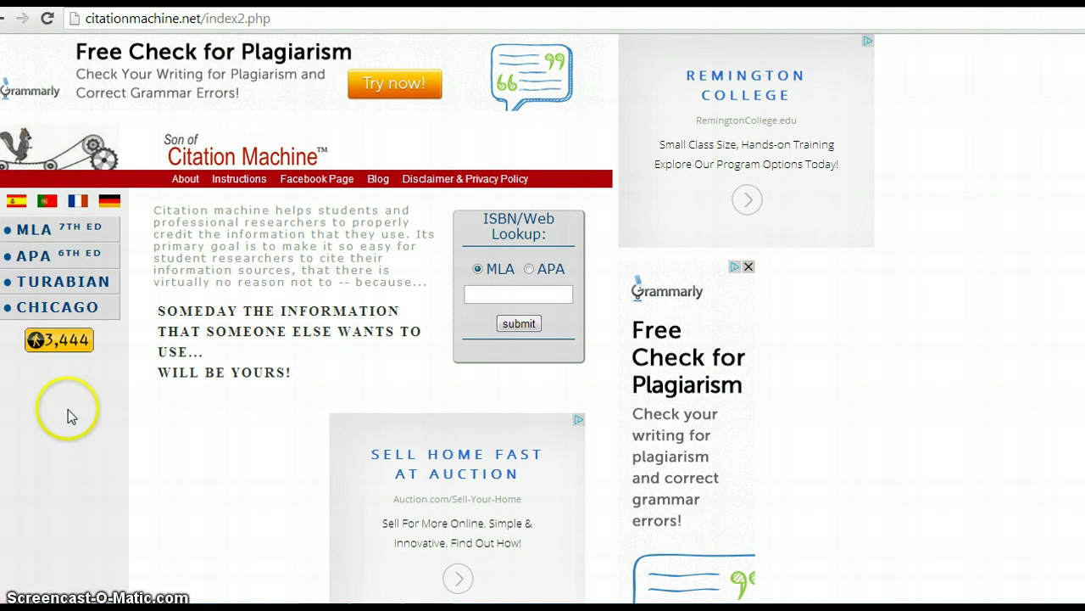
Step: Choose the MLA 7th ED style and open the Journal article form under Journalism
left_click(92, 237)
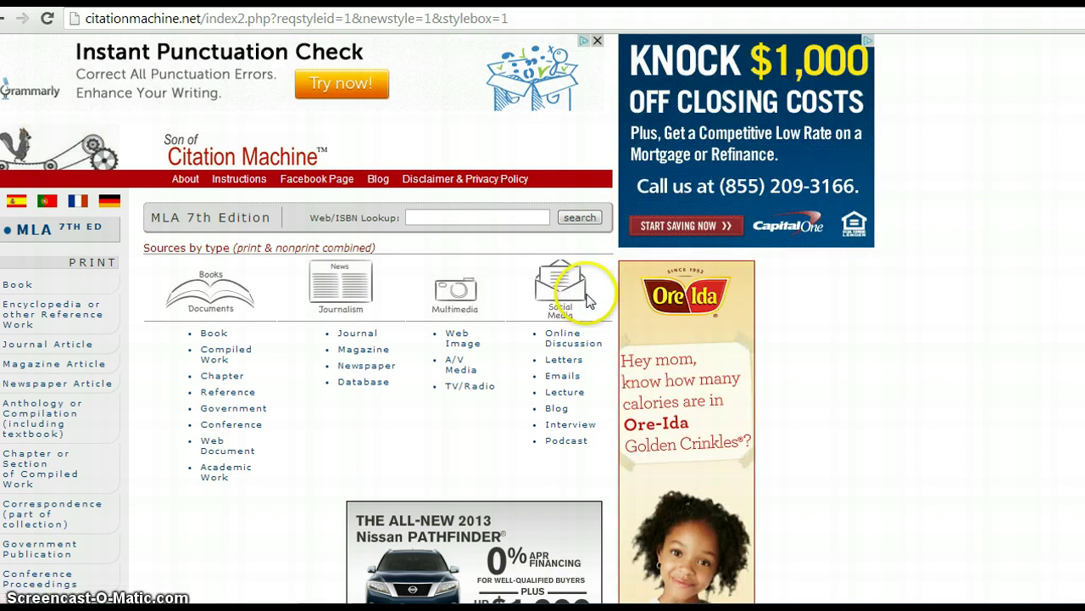
scroll(514, 161, "down", 1)
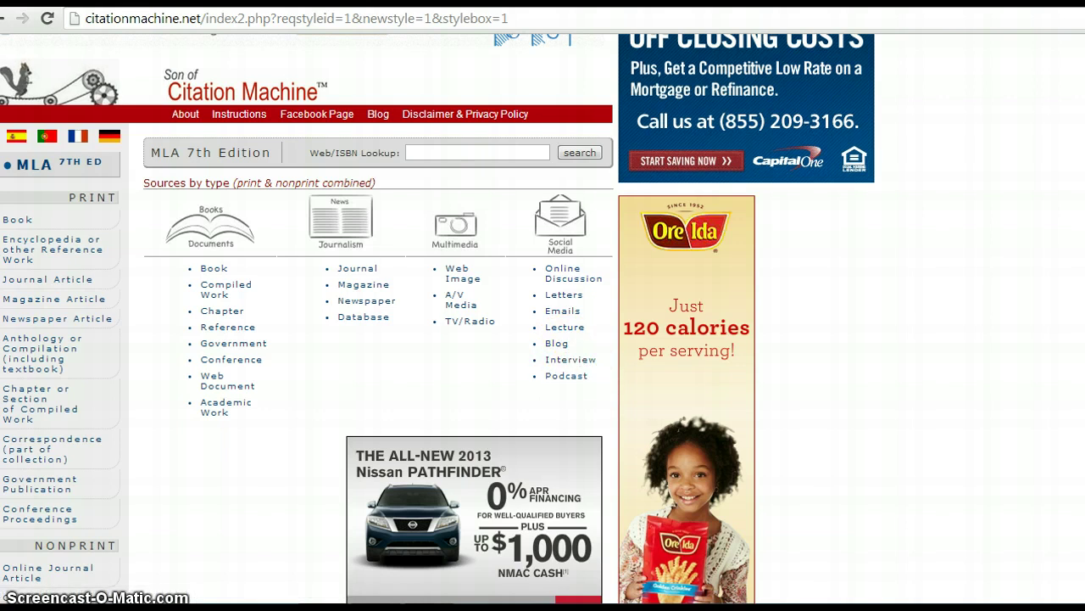
scroll(475, 183, "down", 2)
scroll(475, 183, "up", 2)
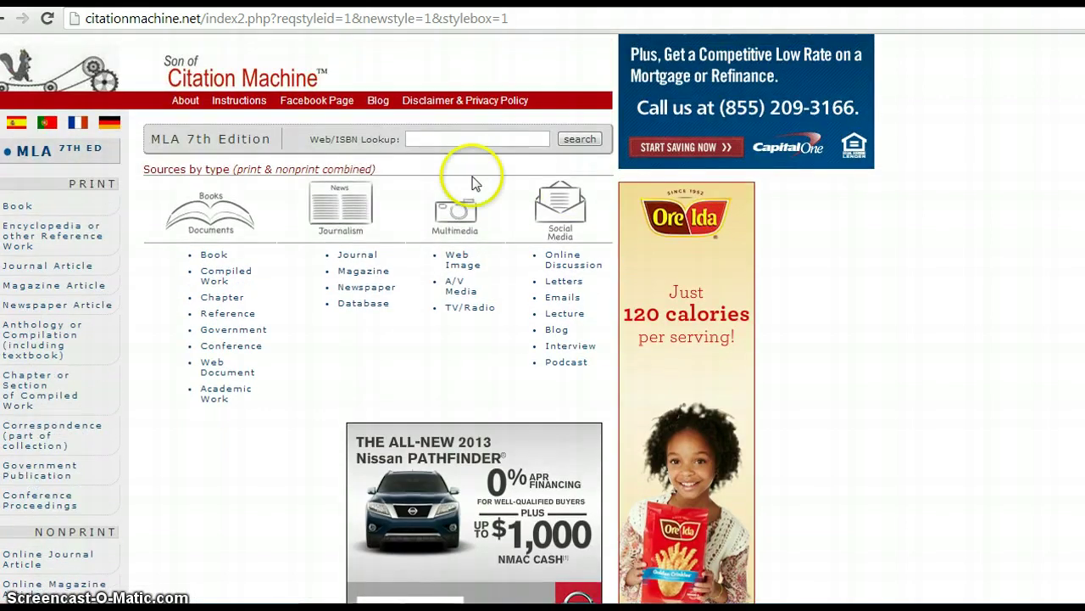
left_click(356, 254)
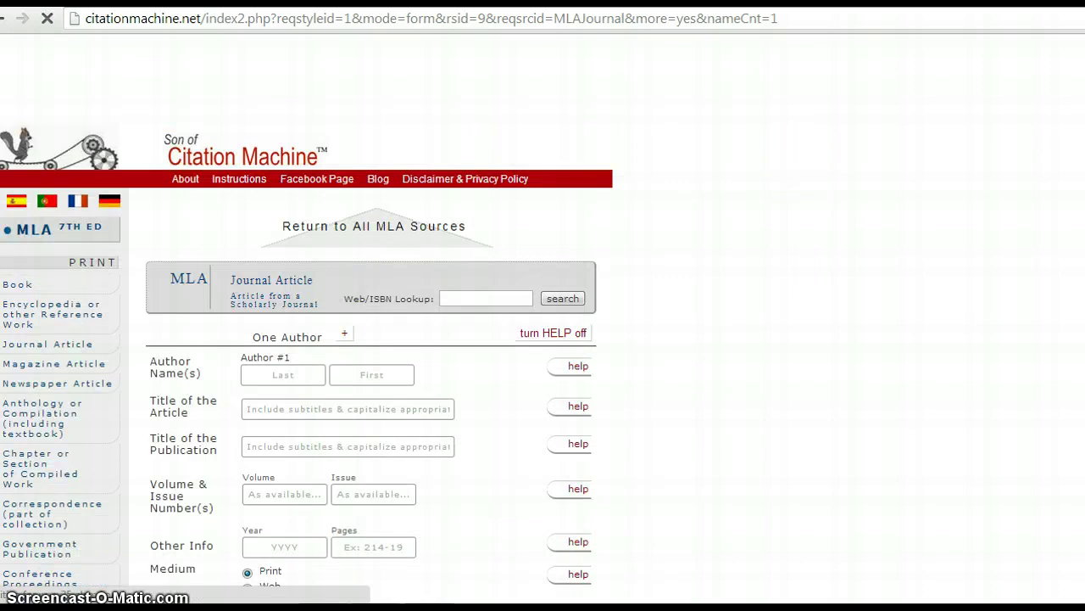
scroll(307, 322, "down", 4)
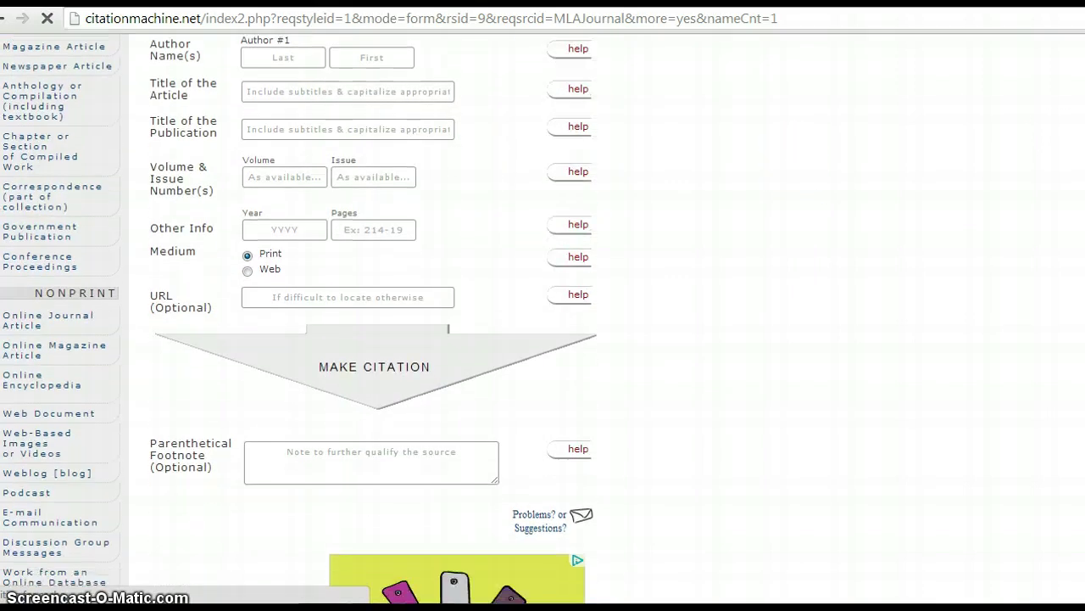
scroll(378, 319, "up", 2)
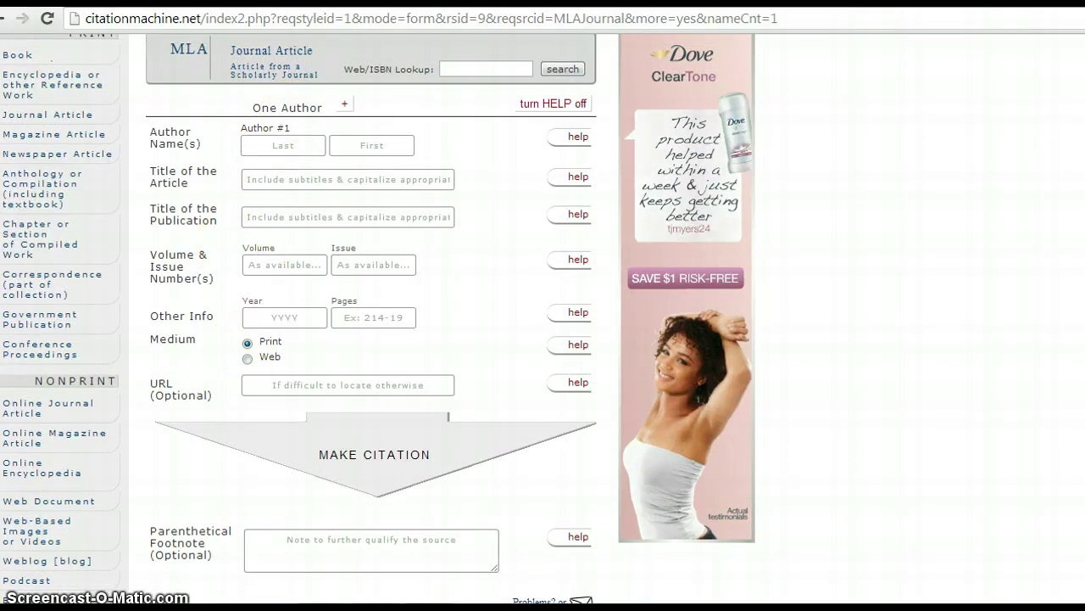
Step: Switch to the Important Links document and open its blogs.wsj.com article link
key("ctrl+Tab")
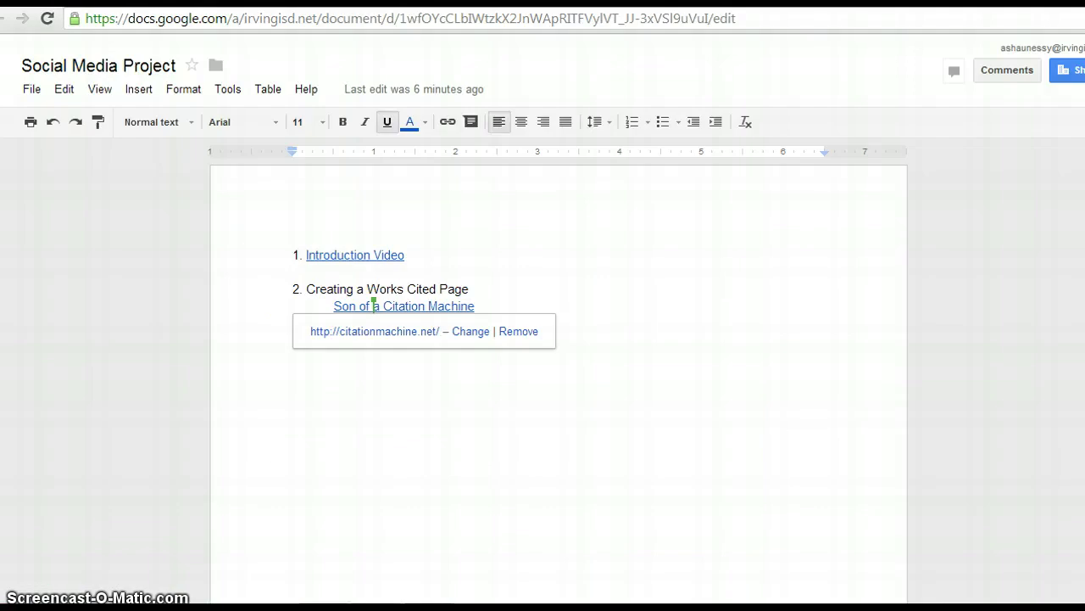
key("ctrl+Tab")
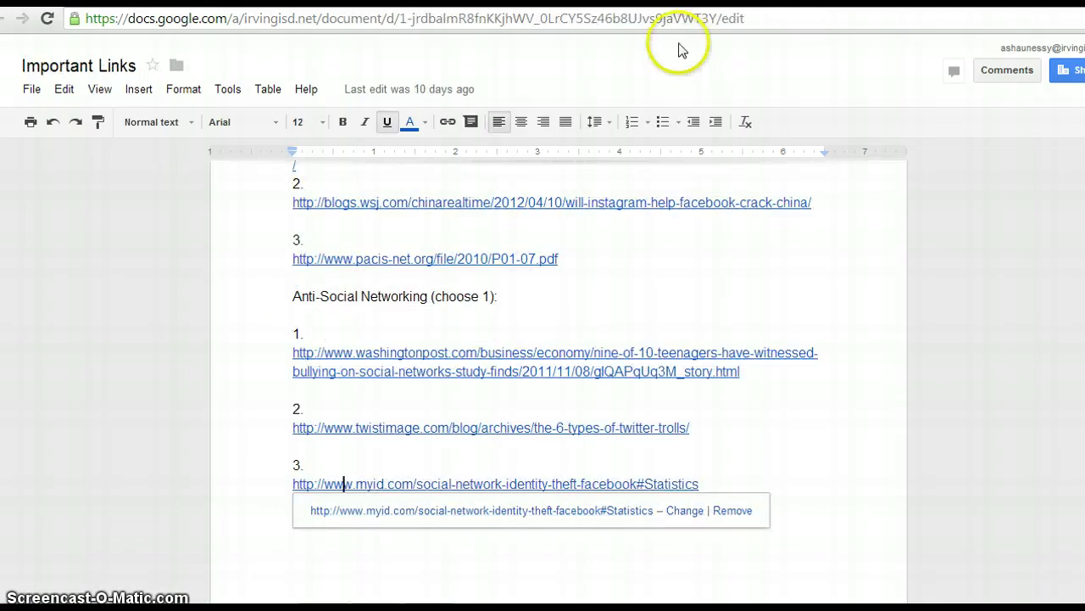
left_click(395, 204)
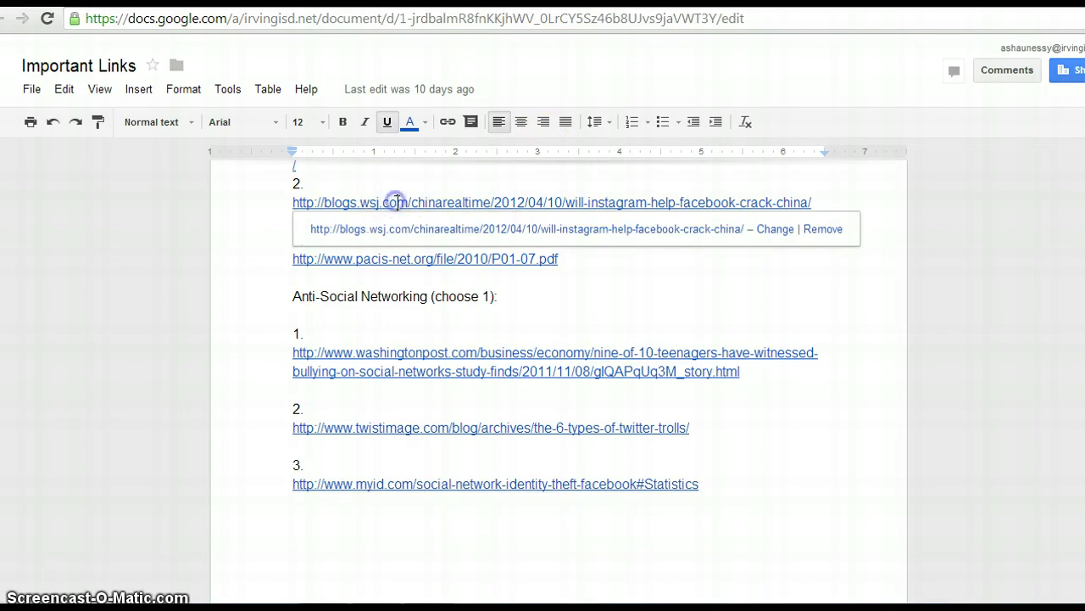
left_click(398, 229)
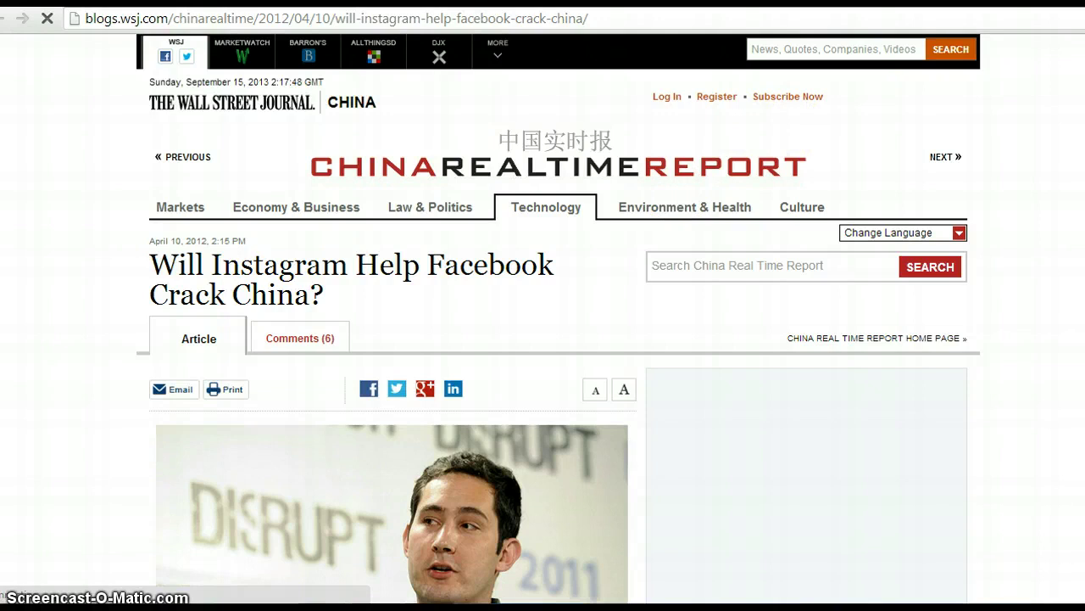
Step: Copy the author's name from the WSJ article byline and return to Citation Machine
scroll(543, 340, "down", 4)
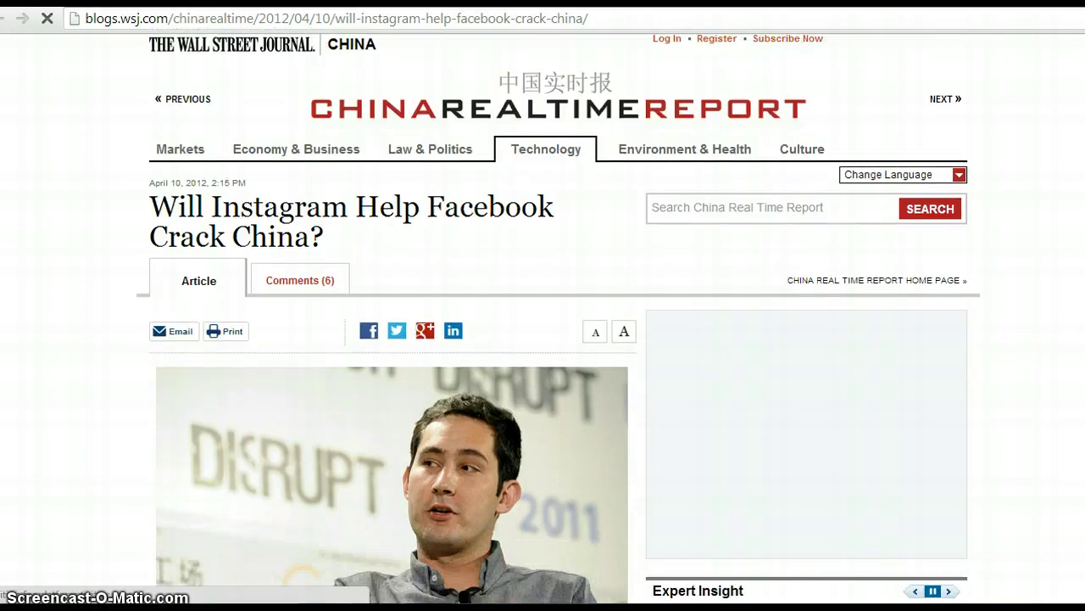
scroll(543, 340, "down", 15)
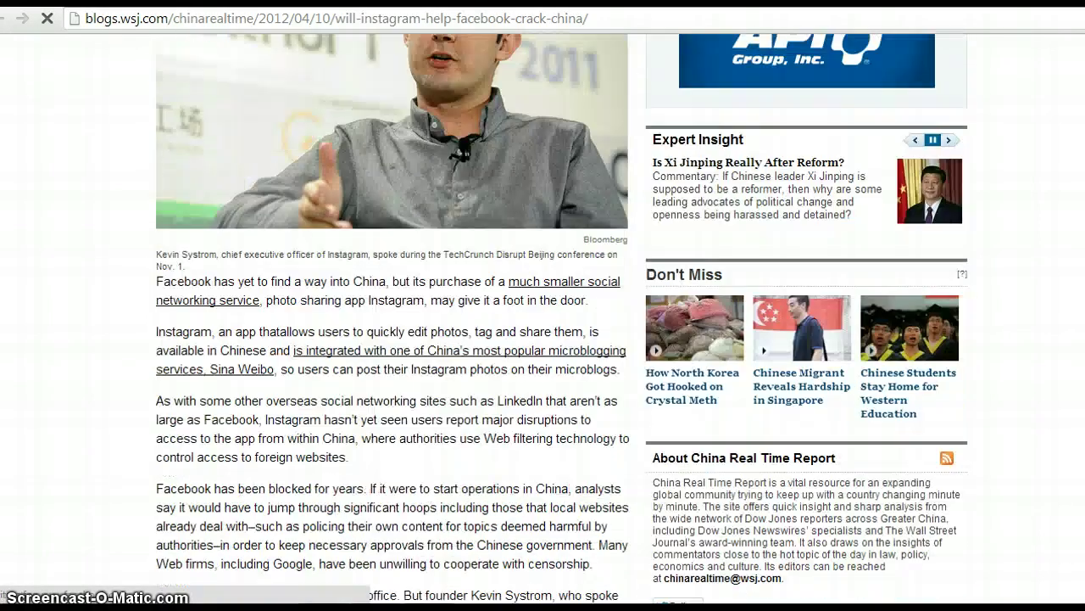
scroll(543, 339, "down", 1)
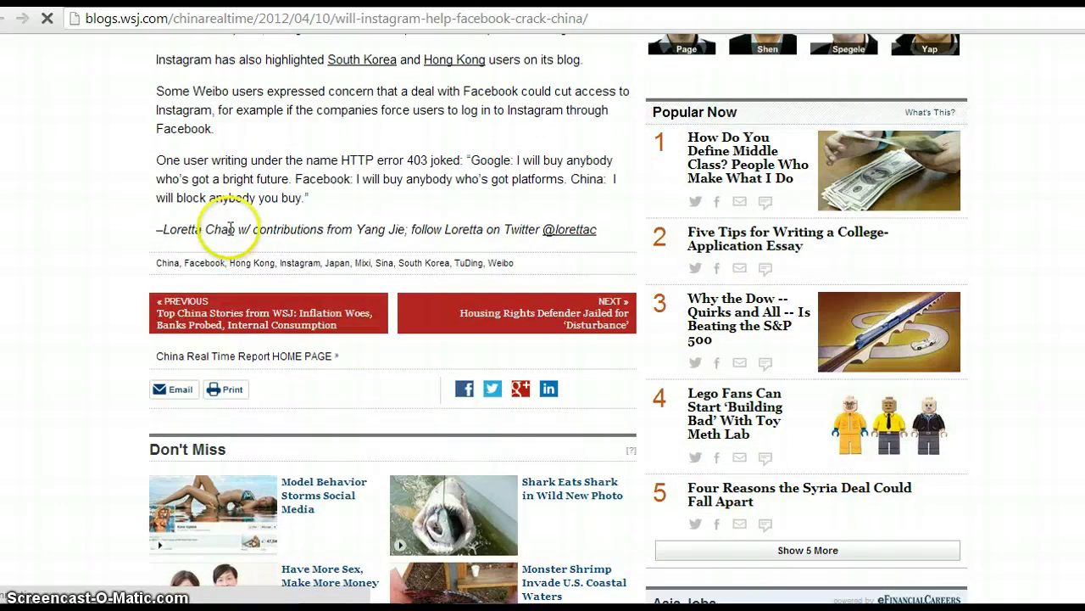
left_click_drag(232, 229, 159, 230)
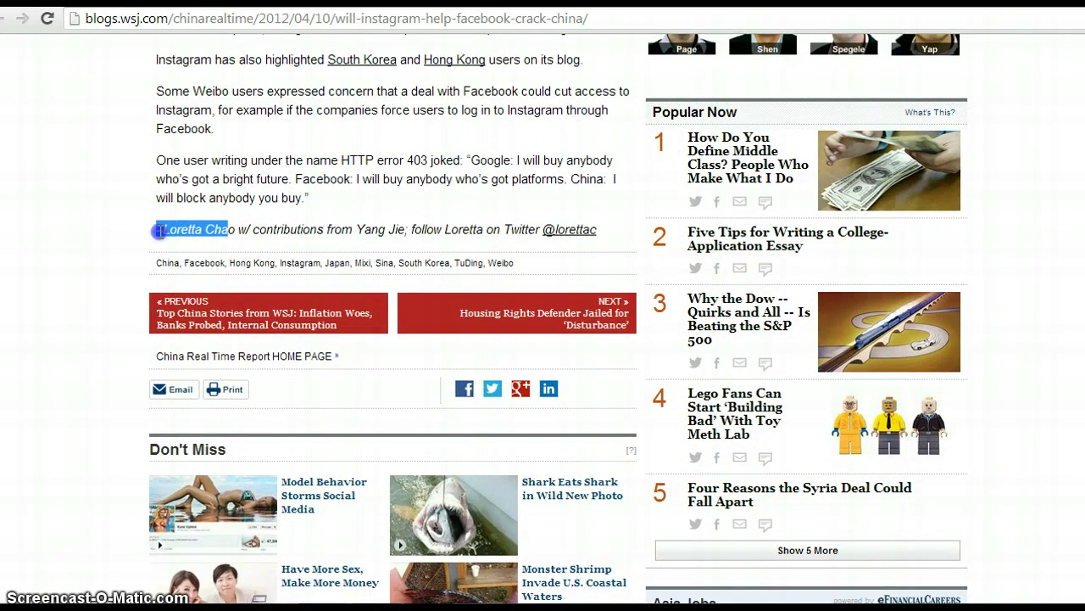
right_click(175, 235)
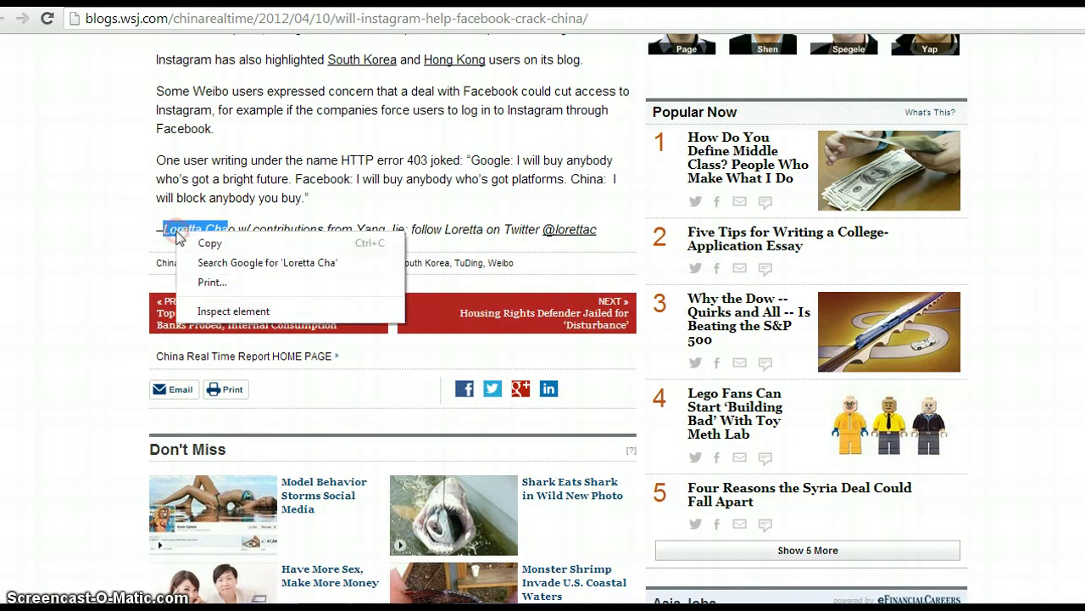
left_click(209, 244)
key("ctrl+Tab")
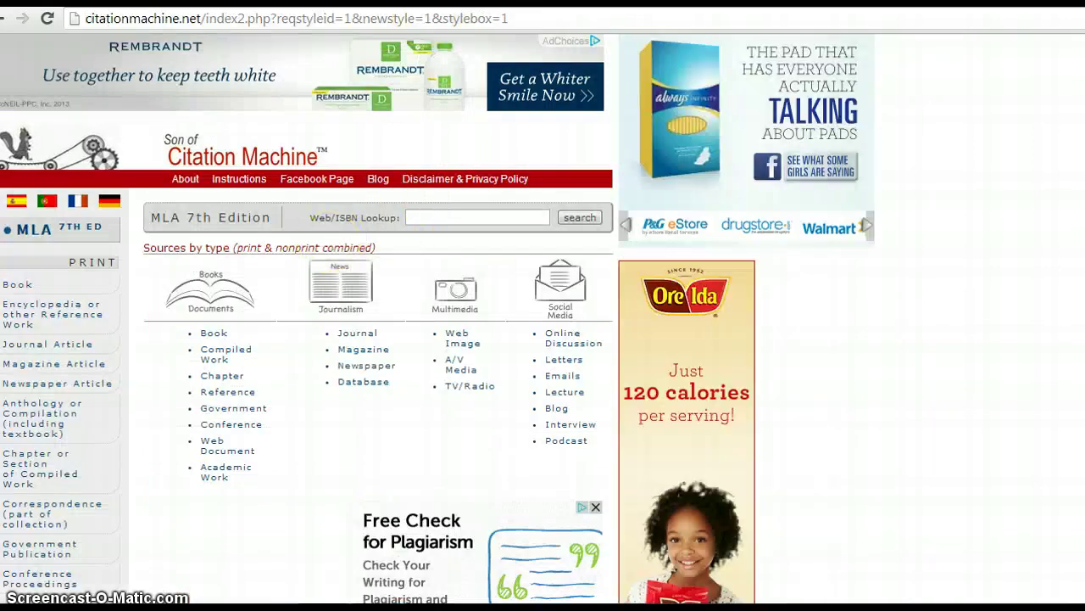
Step: Enter the author's last and first names in the form's Author fields
key("ctrl+Tab")
key("ctrl+Tab")
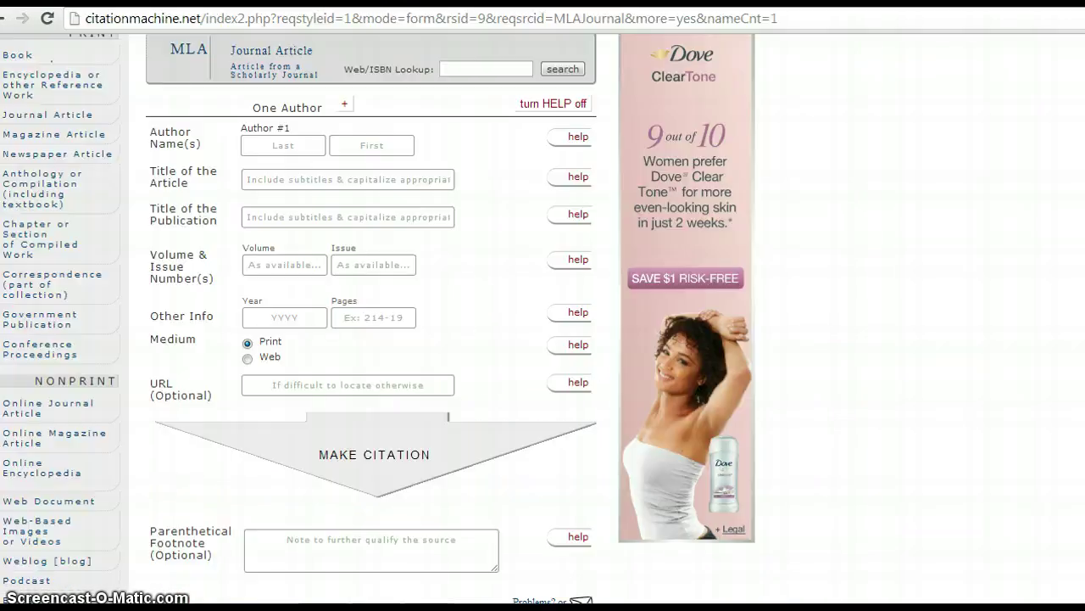
left_click(296, 148)
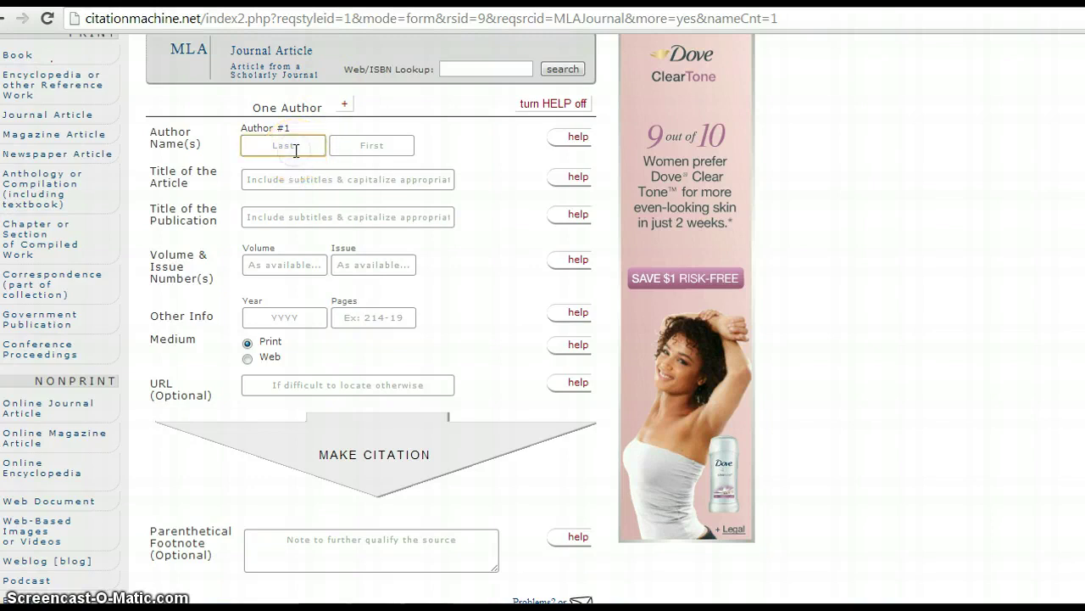
type("Chao")
left_click(370, 149)
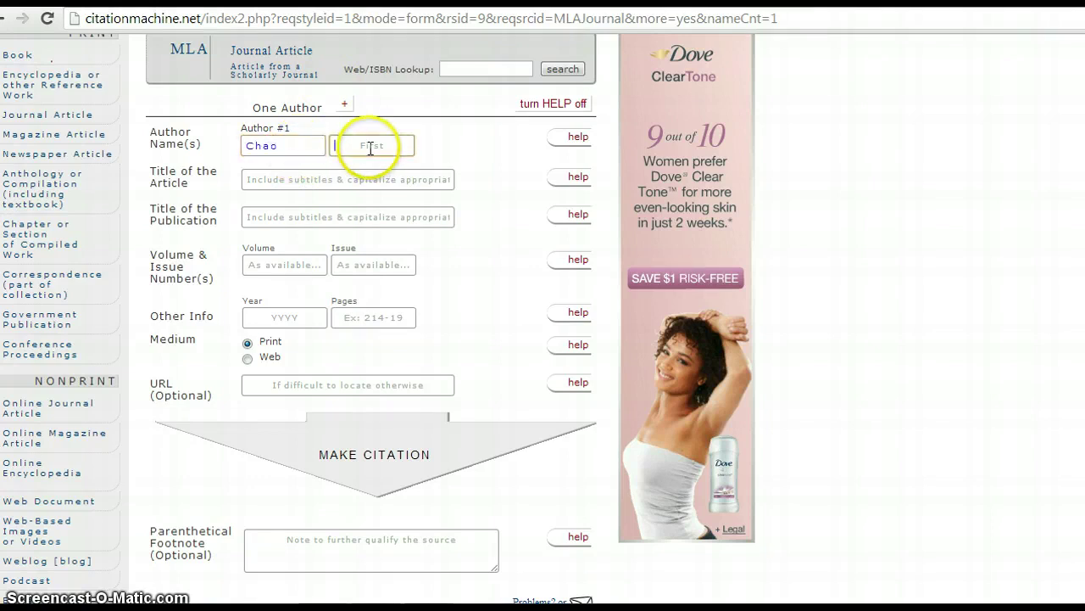
type("Loretta")
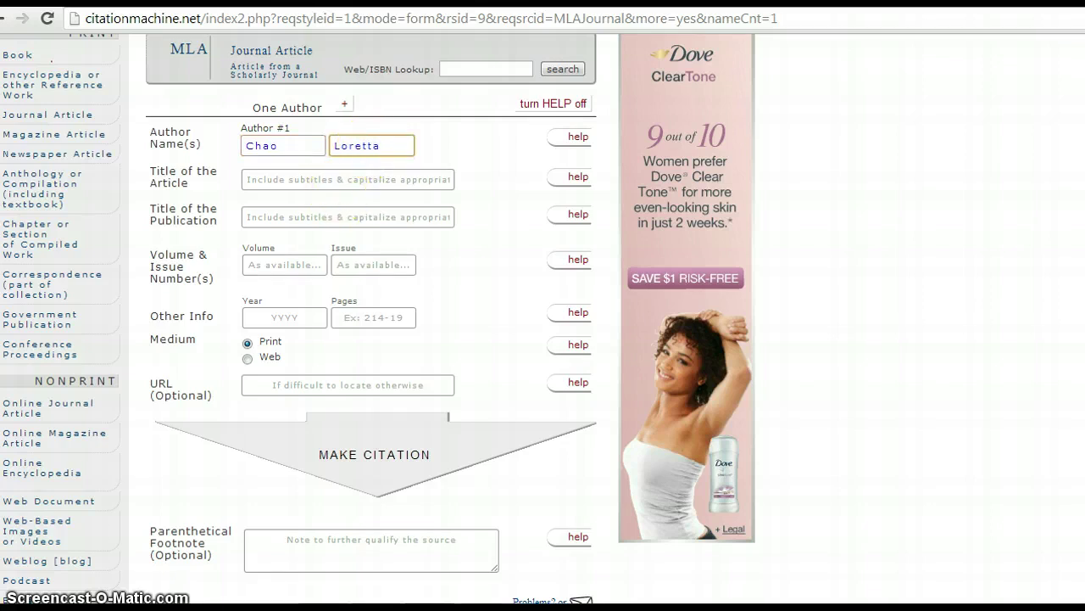
Step: Copy the WSJ headline and paste 'Will Instagram Help Facebook Crack China?' as the article title
key("ctrl+Tab")
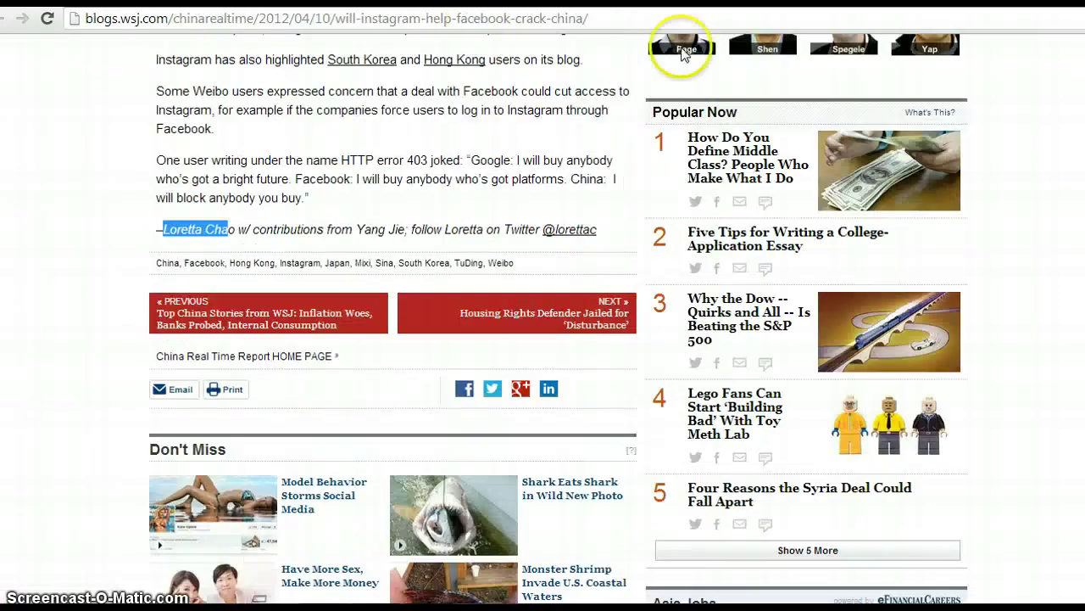
scroll(1051, 102, "up", 15)
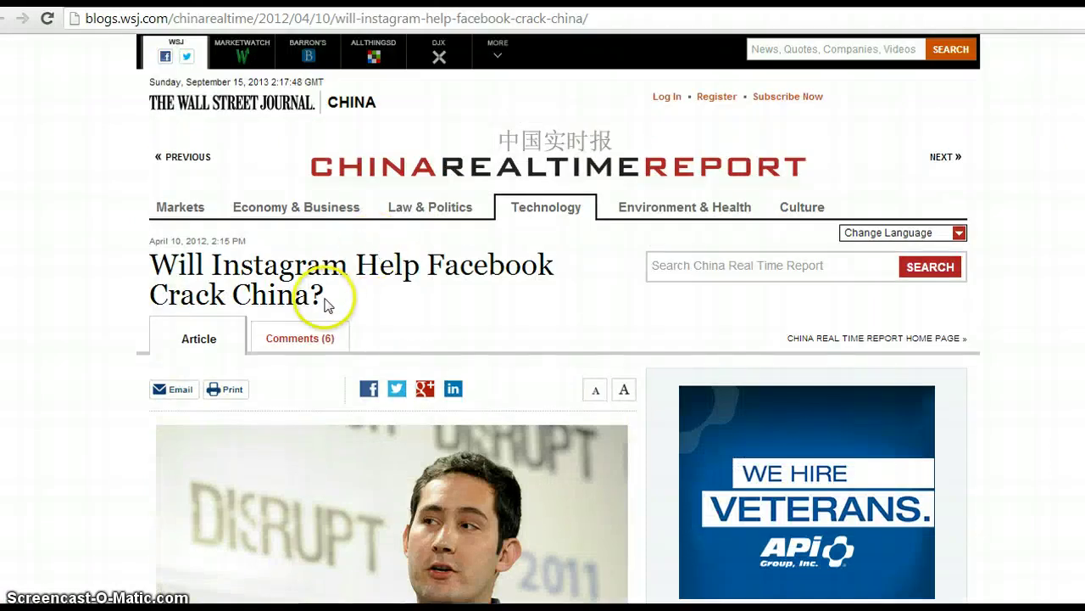
left_click_drag(330, 296, 154, 258)
right_click(156, 260)
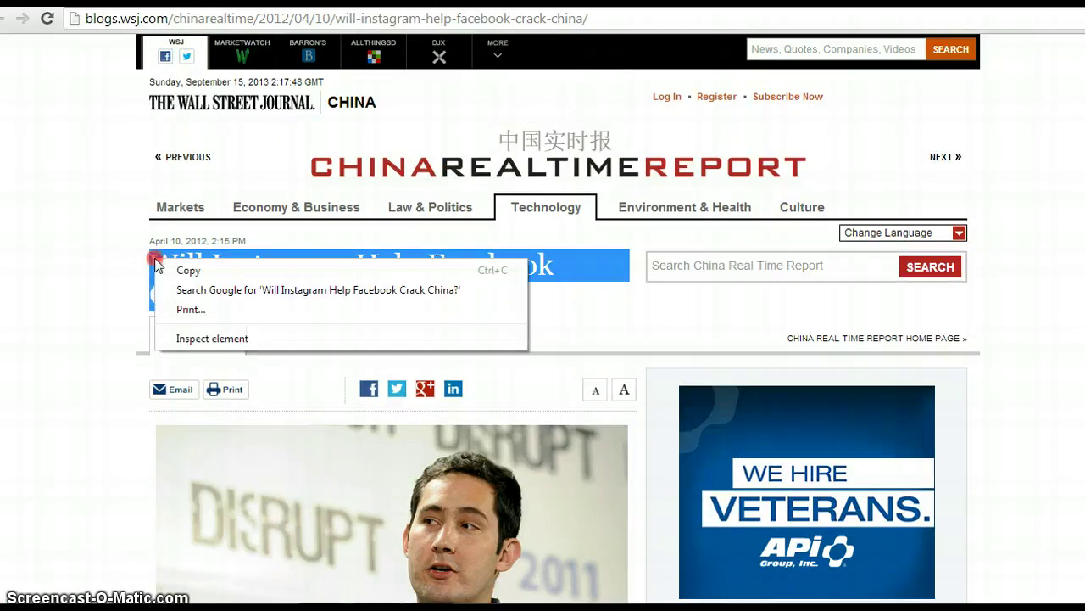
left_click(161, 270)
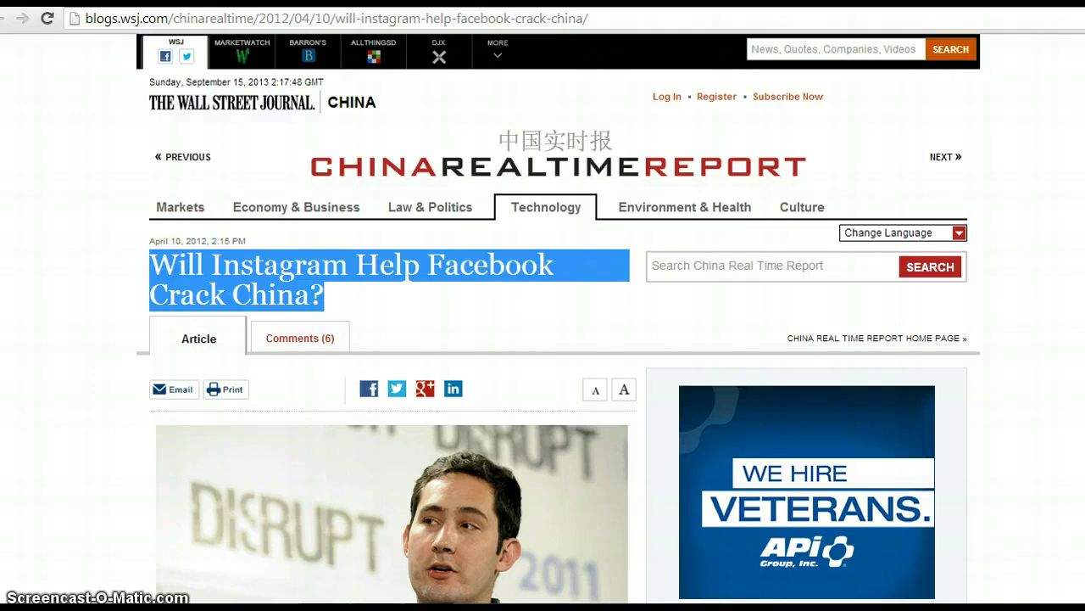
key("ctrl+Tab")
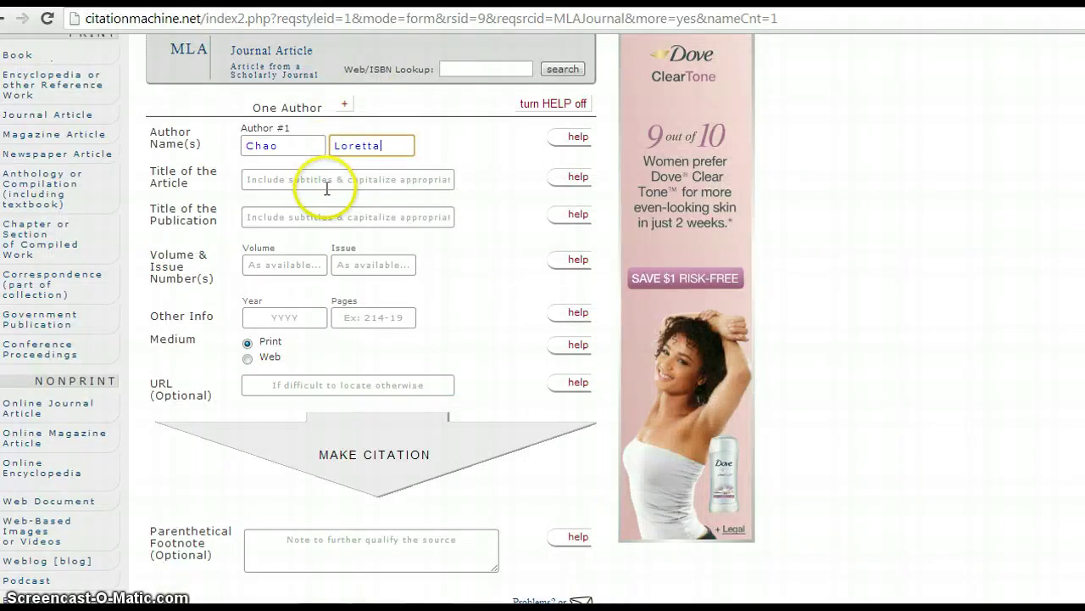
left_click(327, 188)
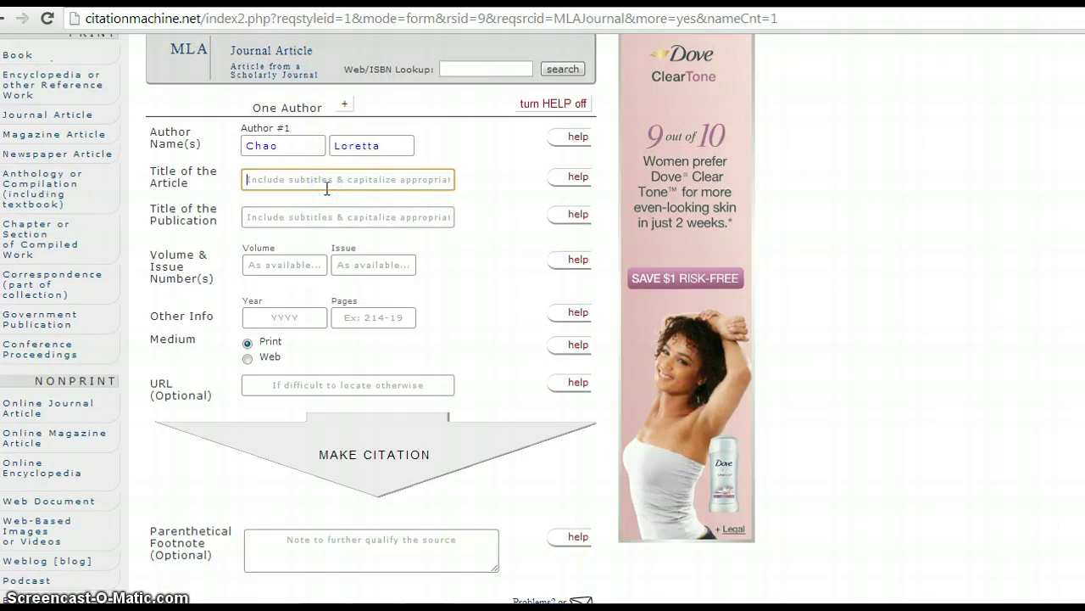
right_click(323, 180)
left_click(359, 281)
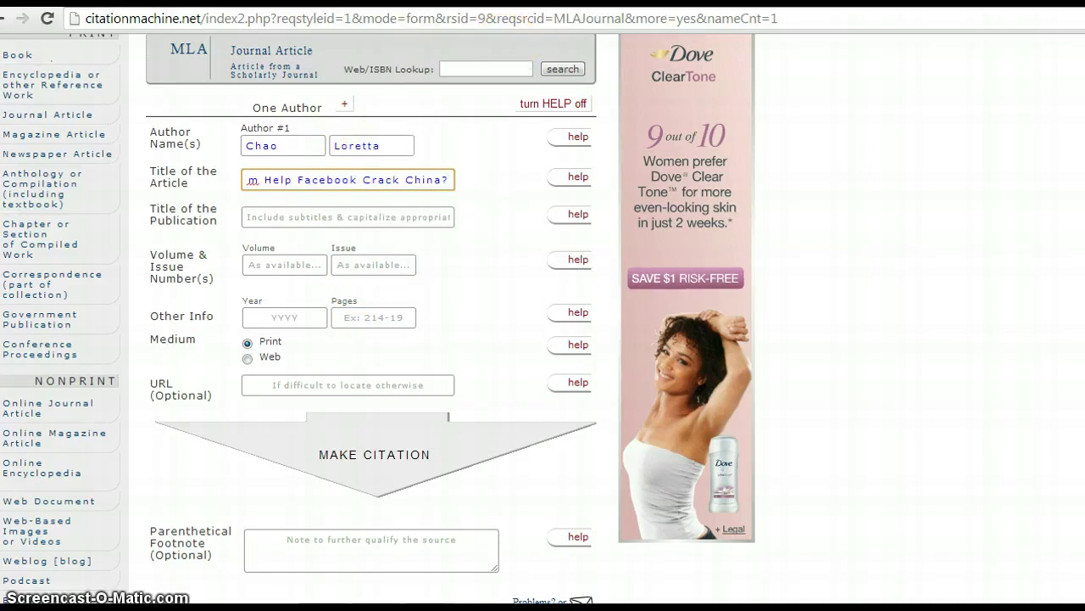
key("ctrl+Tab")
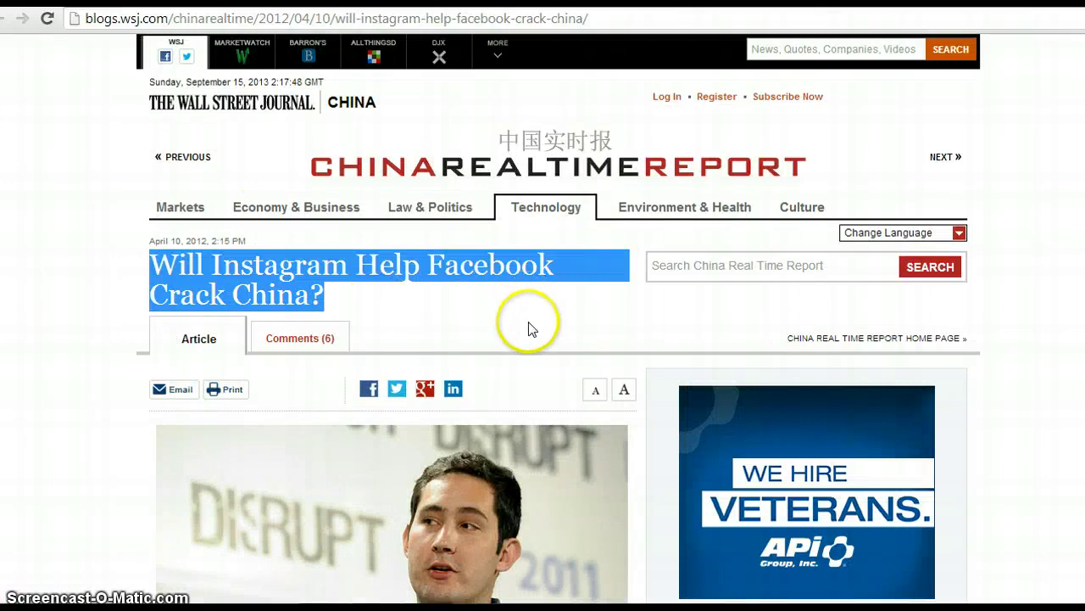
Step: Enter 'The Wall Street Journal' as the Title of the Publication
left_click(528, 329)
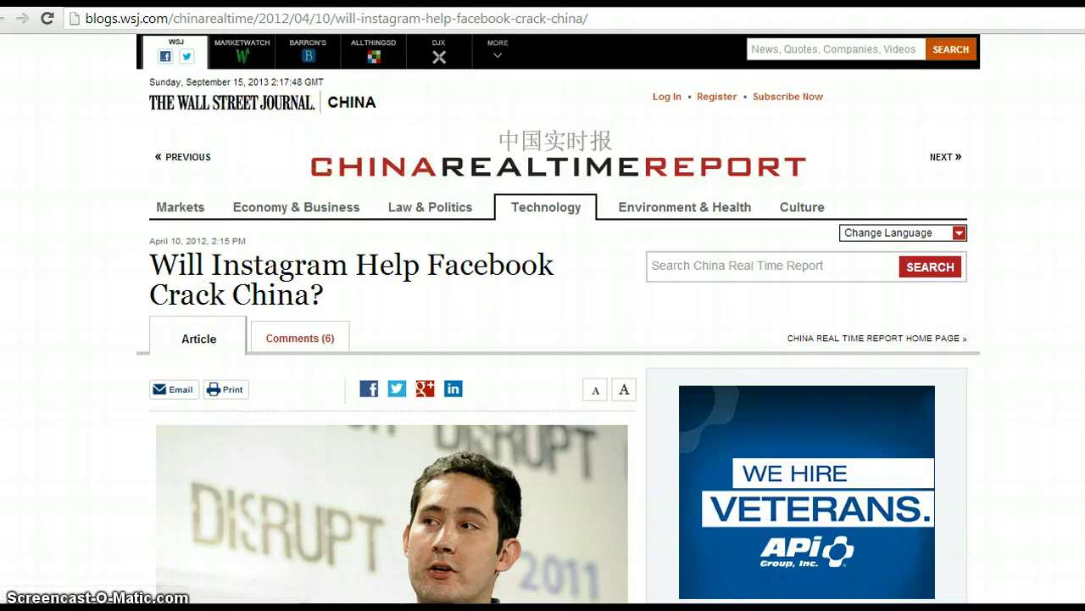
key("ctrl+Tab")
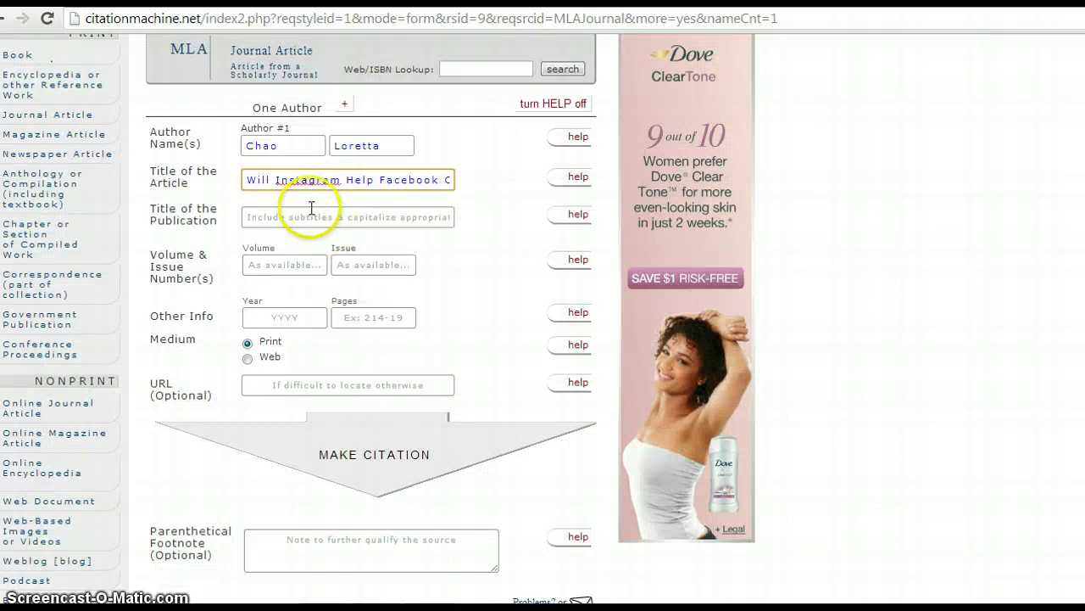
left_click(308, 216)
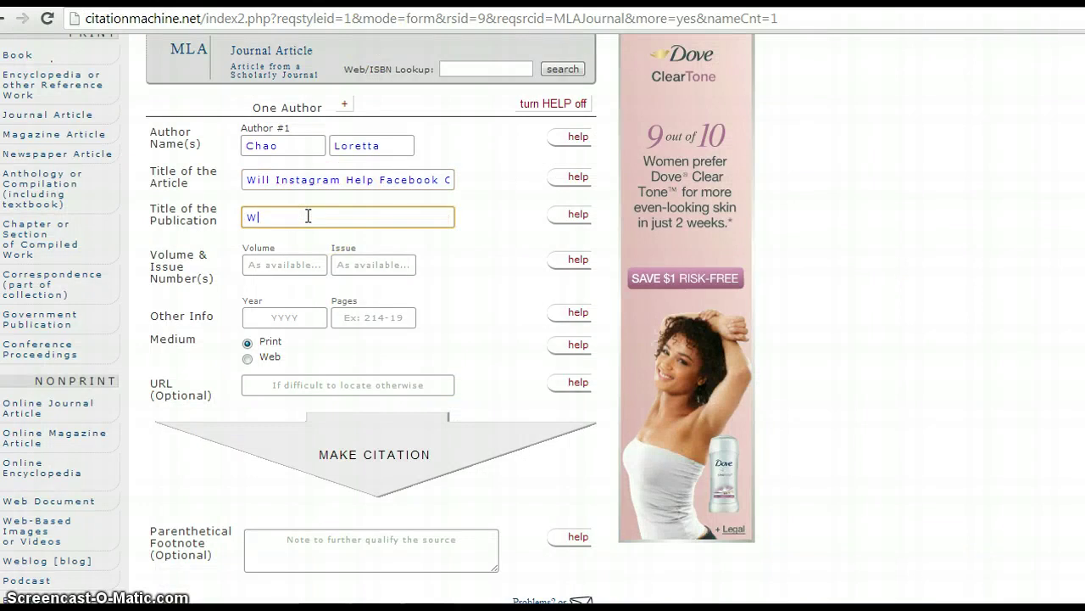
key("BackSpace")
type("The Wall Street Journal")
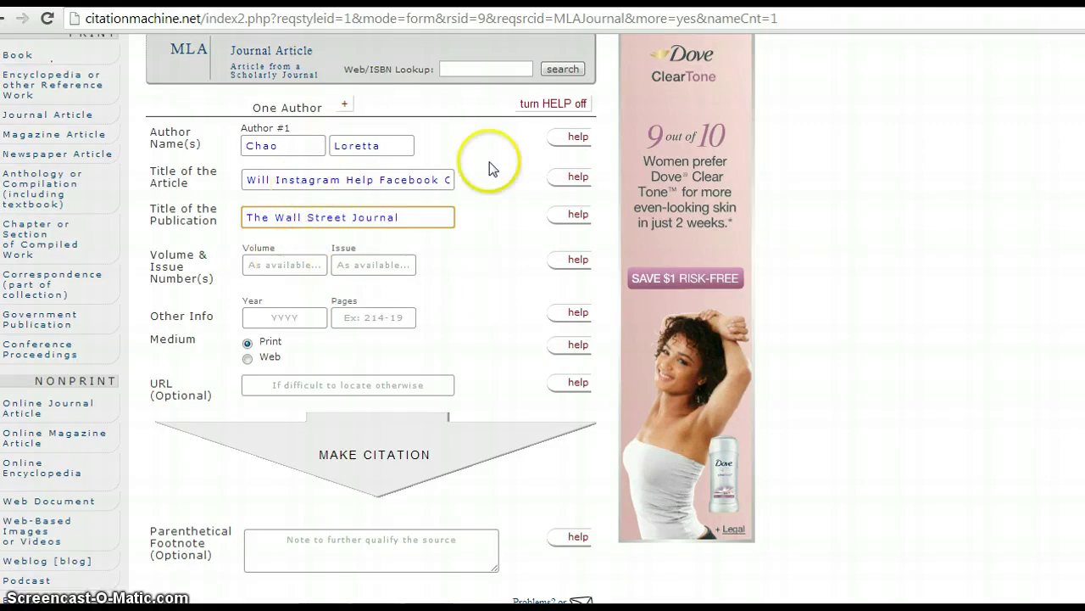
Step: Scroll through the WSJ article to check its publication details
key("ctrl+Tab")
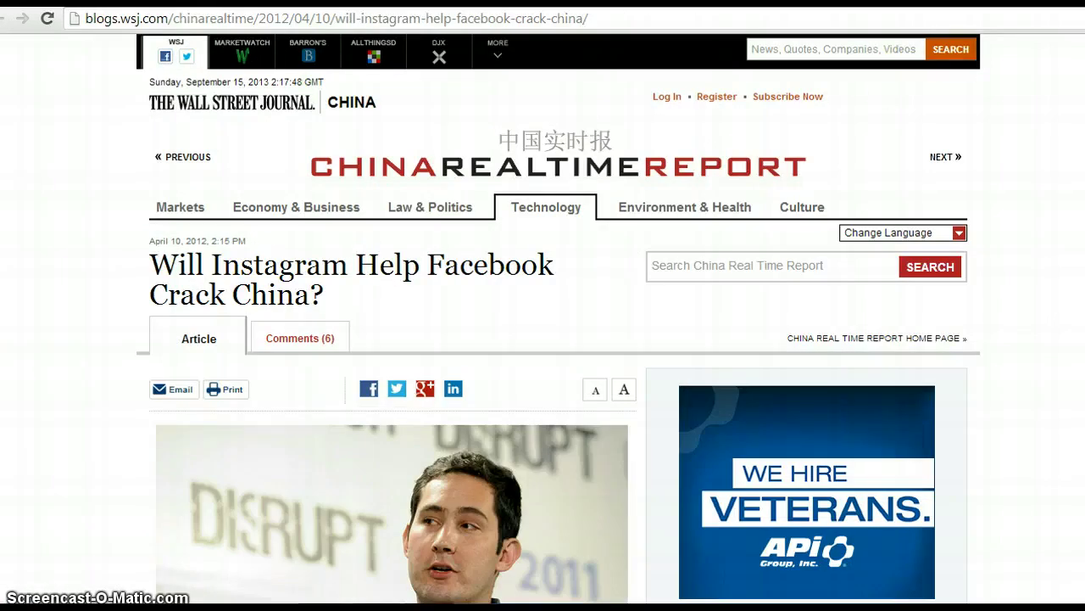
scroll(558, 318, "down", 7)
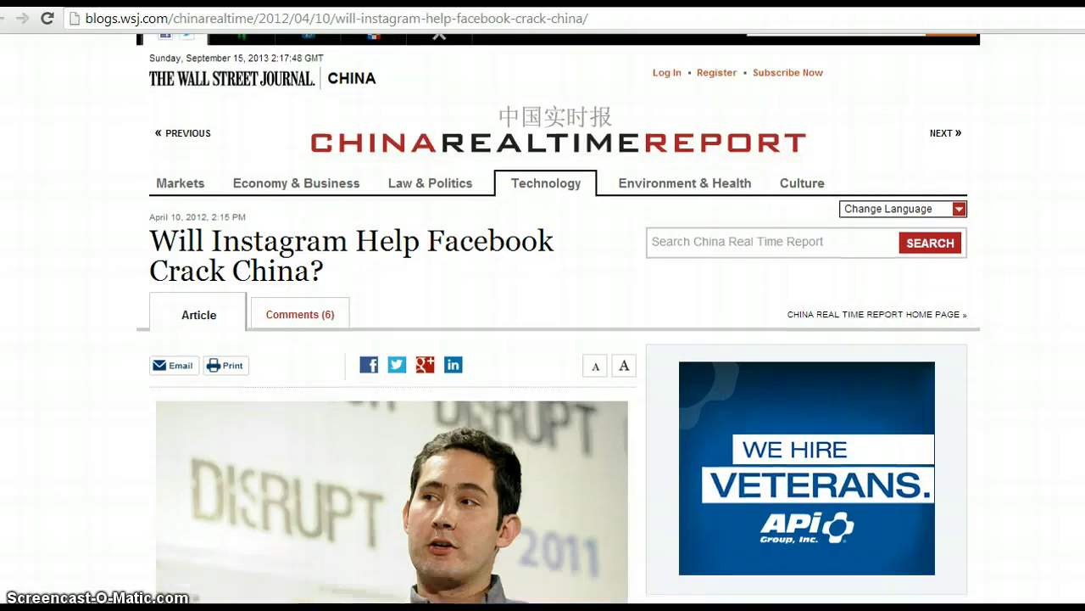
scroll(558, 318, "down", 9)
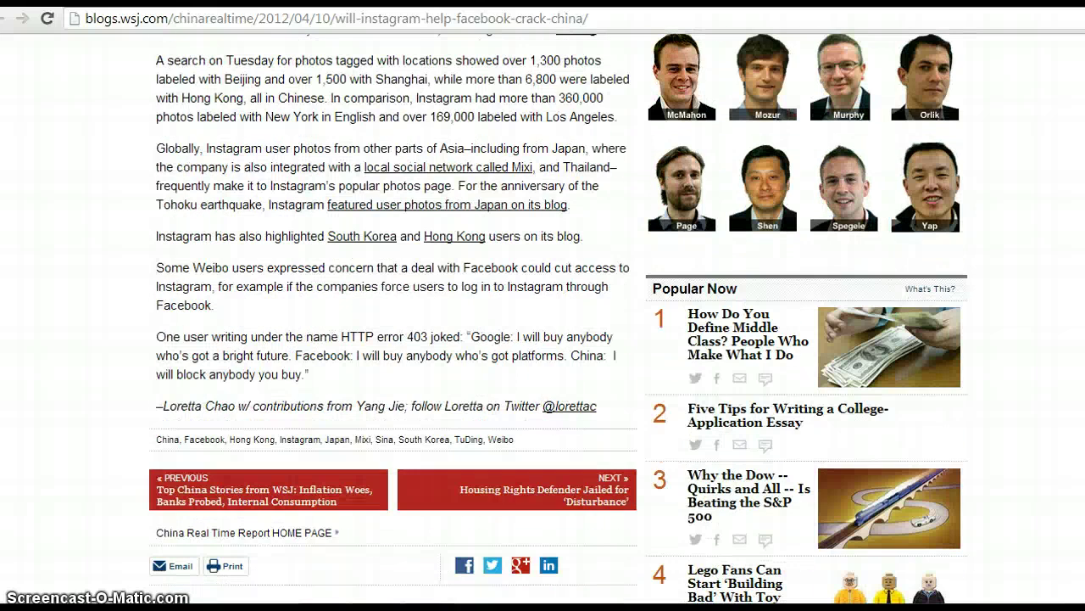
scroll(558, 318, "down", 1)
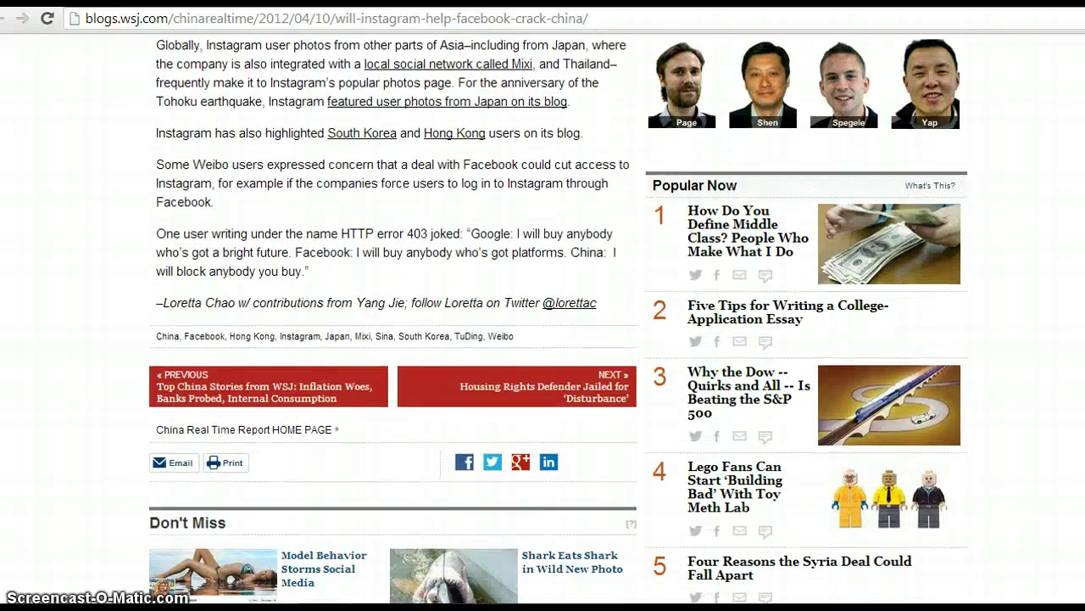
scroll(558, 319, "down", 6)
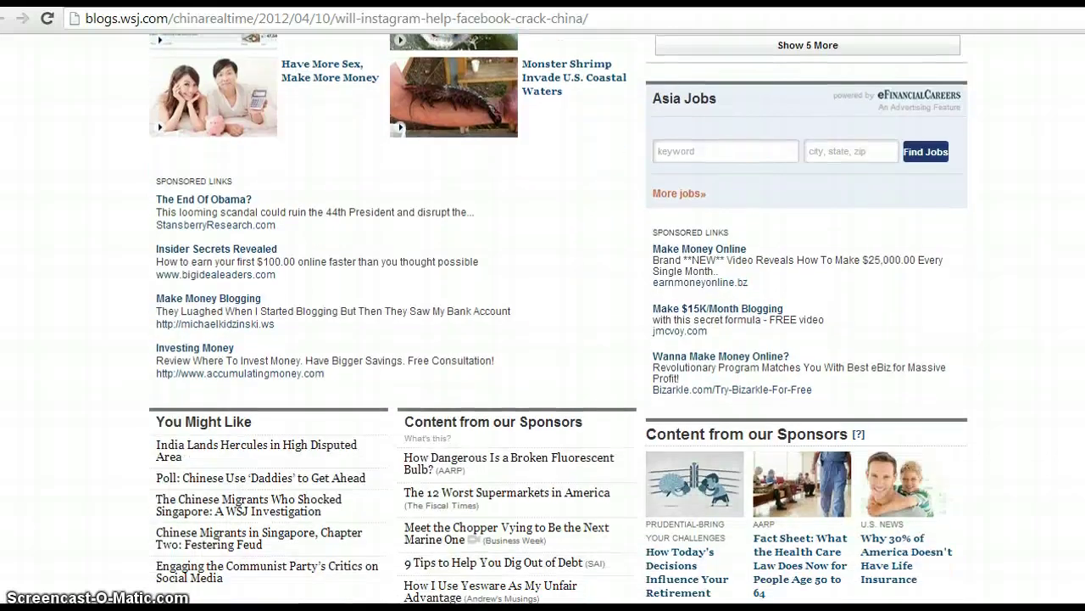
left_click_drag(1073, 339, 961, 59)
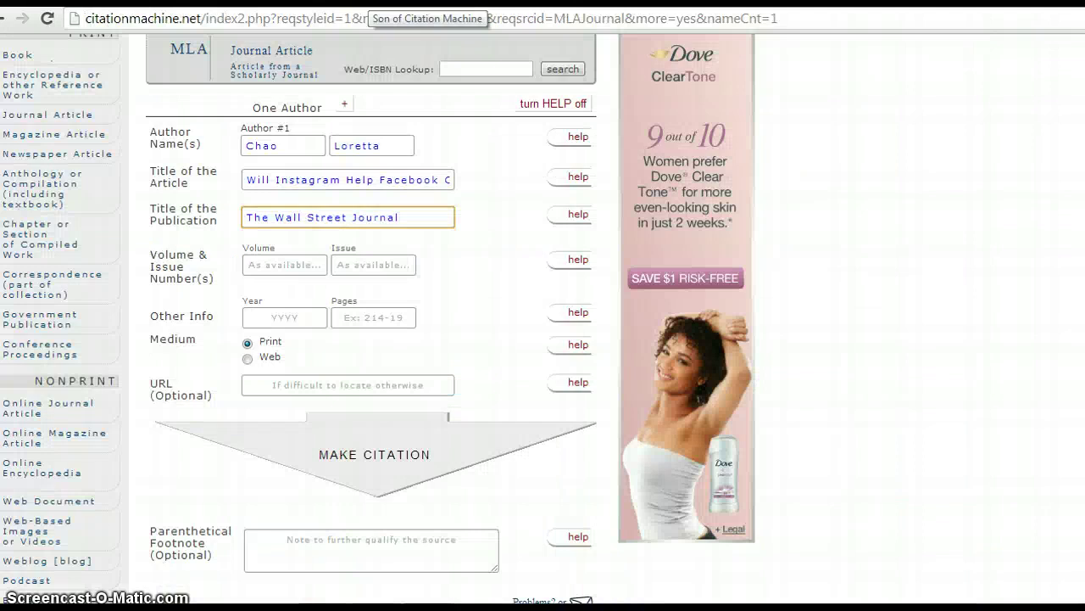
Step: Enter year 2012, choose Web as the medium, and copy the WSJ article's web address
left_click(316, 318)
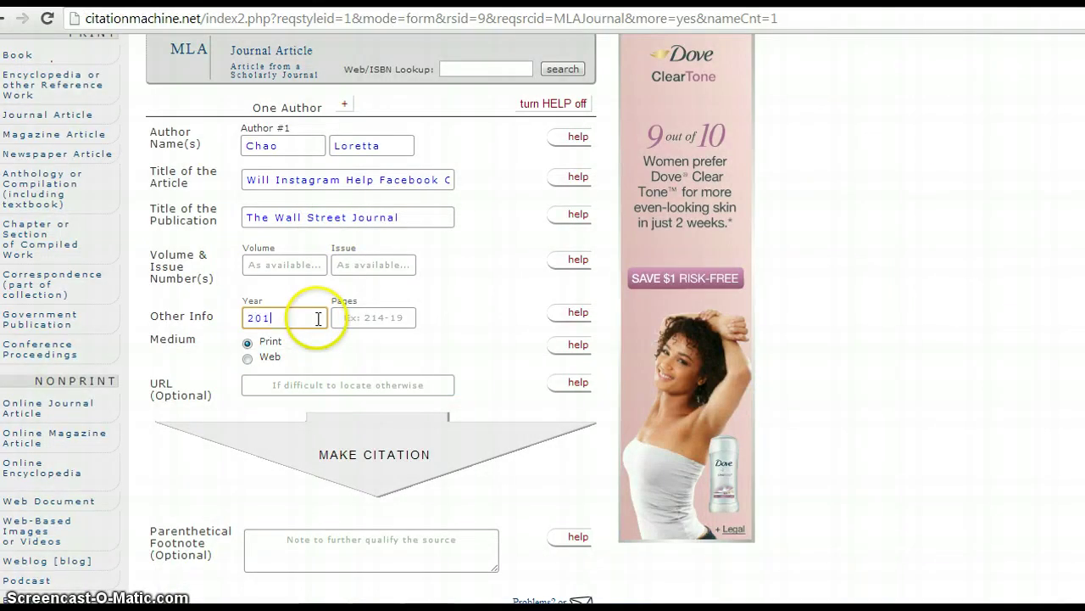
left_click(246, 358)
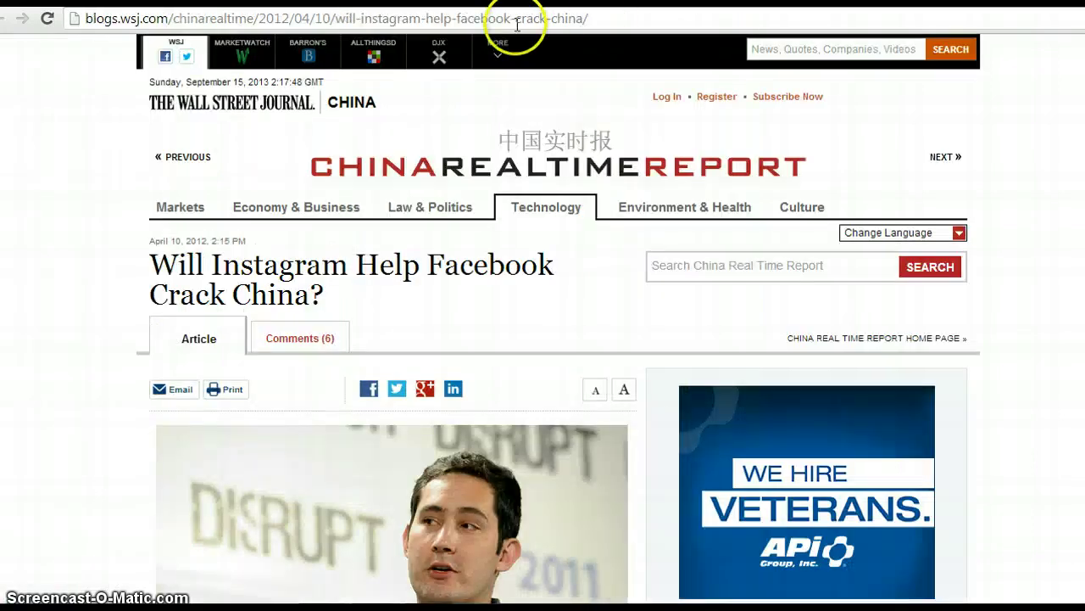
left_click(515, 21)
right_click(516, 26)
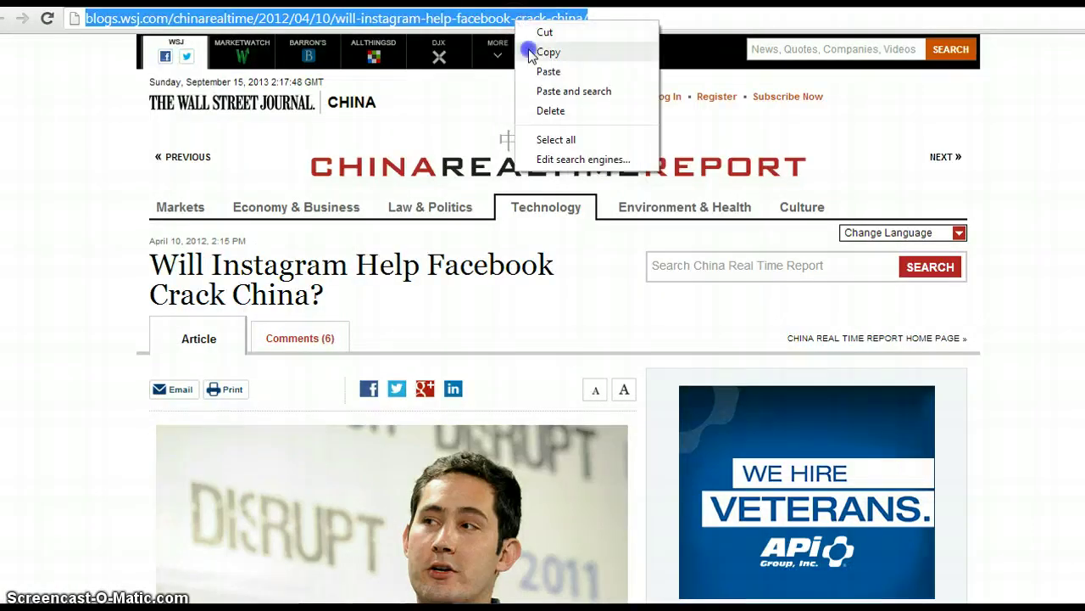
left_click(530, 50)
key("ctrl+Tab")
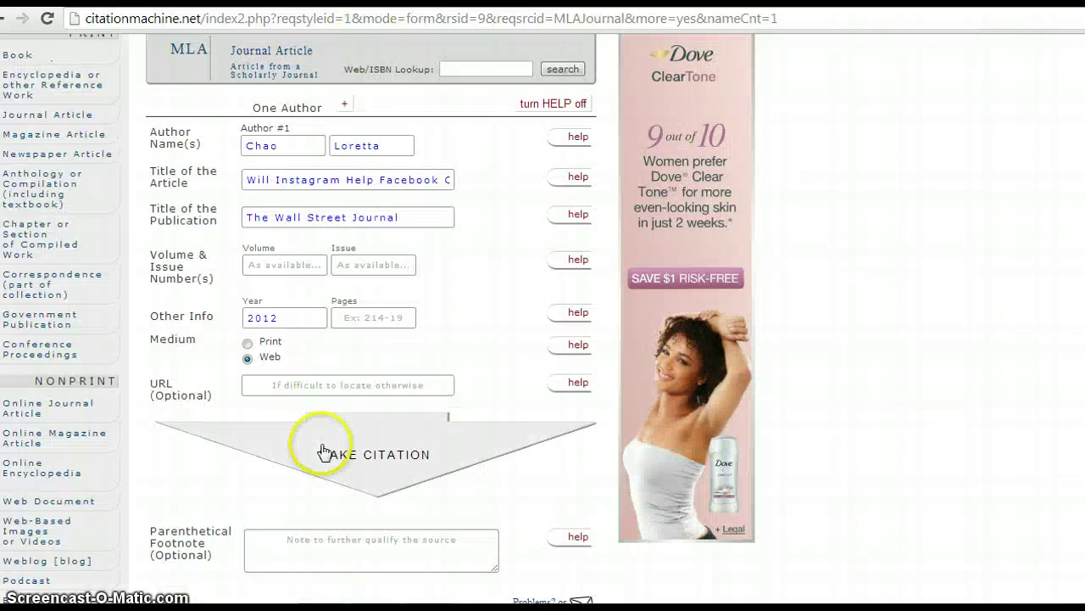
Step: Paste the article address into the URL field and generate the MLA citation
left_click(315, 385)
right_click(315, 385)
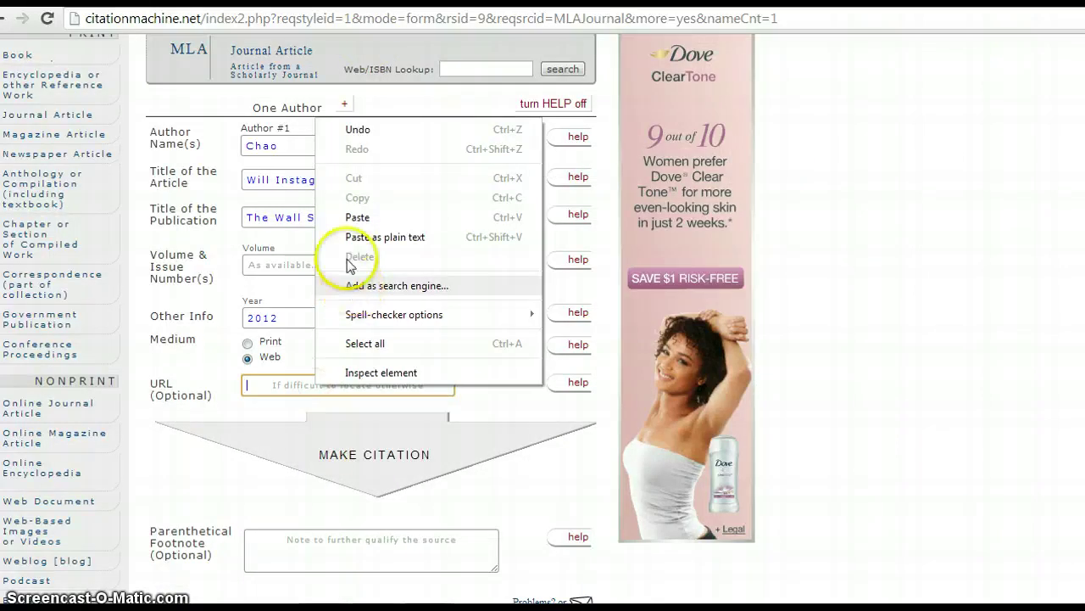
left_click(349, 217)
left_click(378, 438)
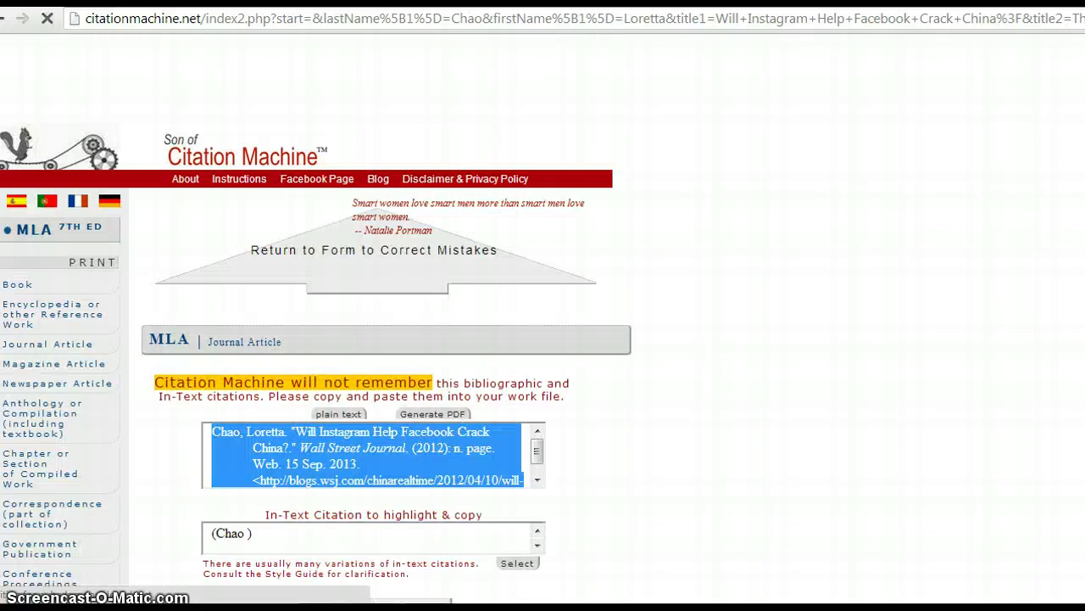
Step: Copy the generated MLA citation for the Instagram article
scroll(339, 340, "down", 2)
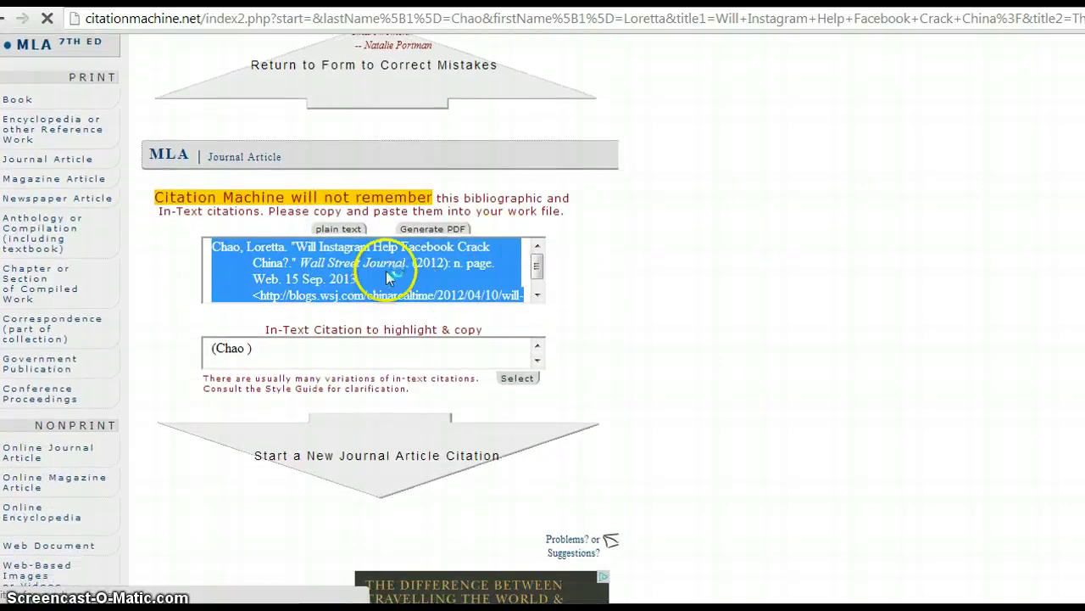
right_click(386, 273)
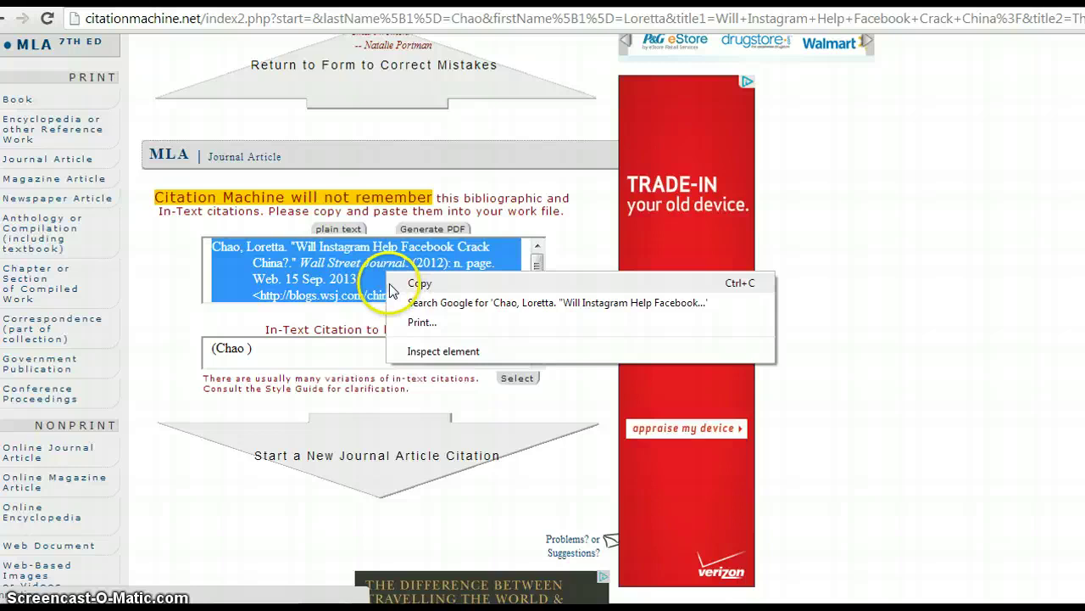
left_click(391, 283)
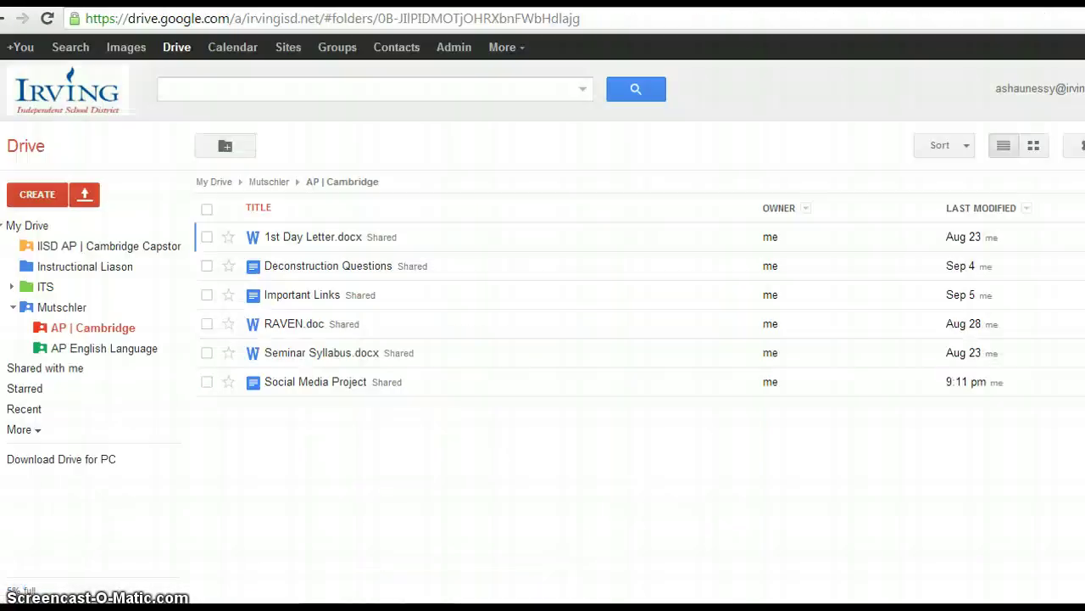
Step: Create a new blank Document from My Drive's CREATE menu
left_click(32, 226)
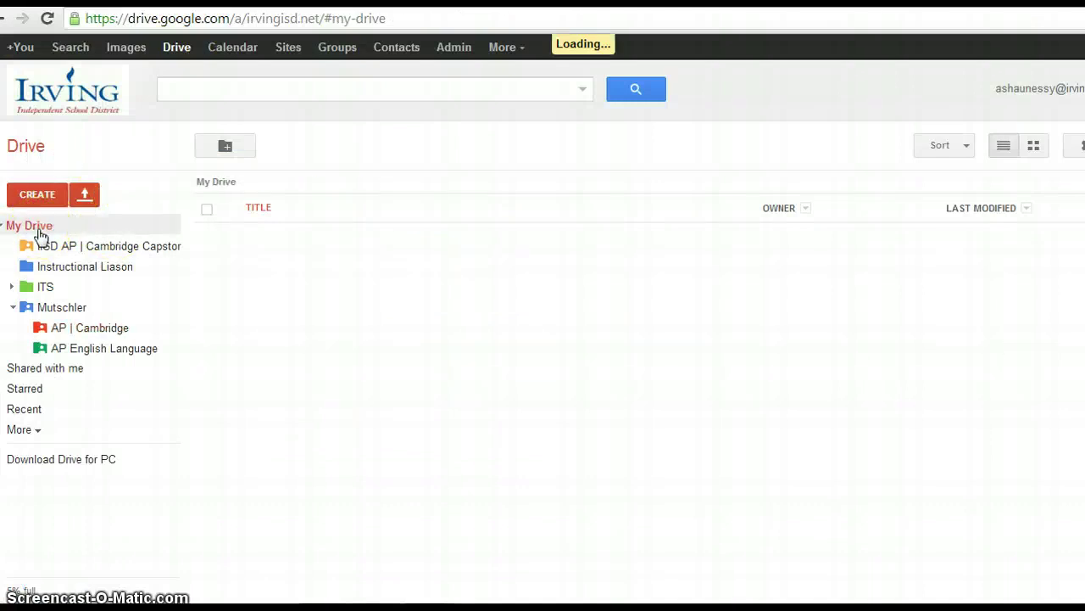
left_click(38, 197)
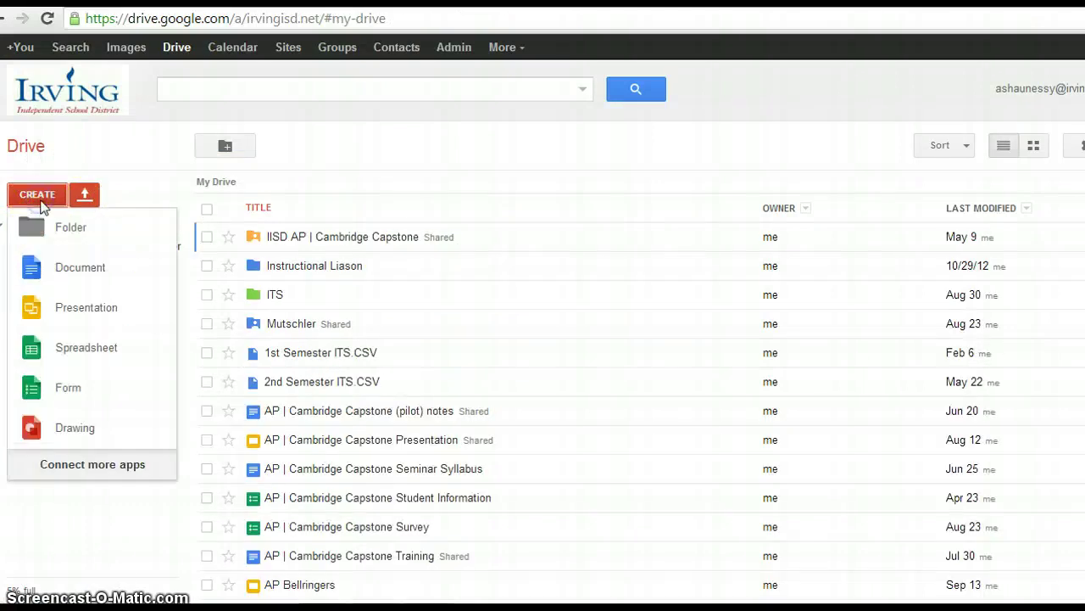
left_click(49, 263)
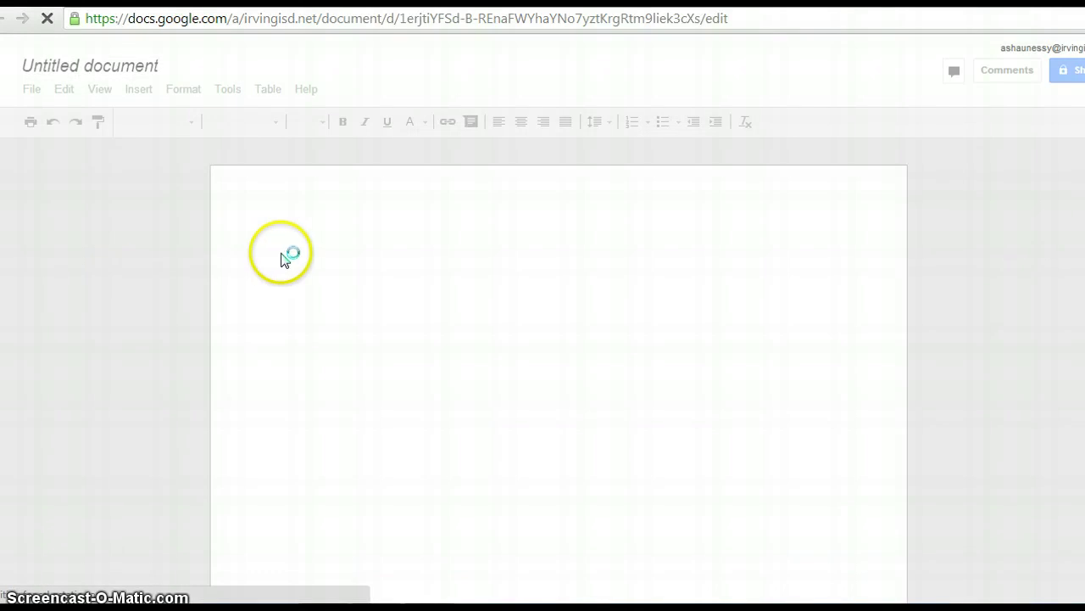
Step: Paste the WSJ citation into the blank document, reverting trial edits to its indent and 2013 date
right_click(297, 247)
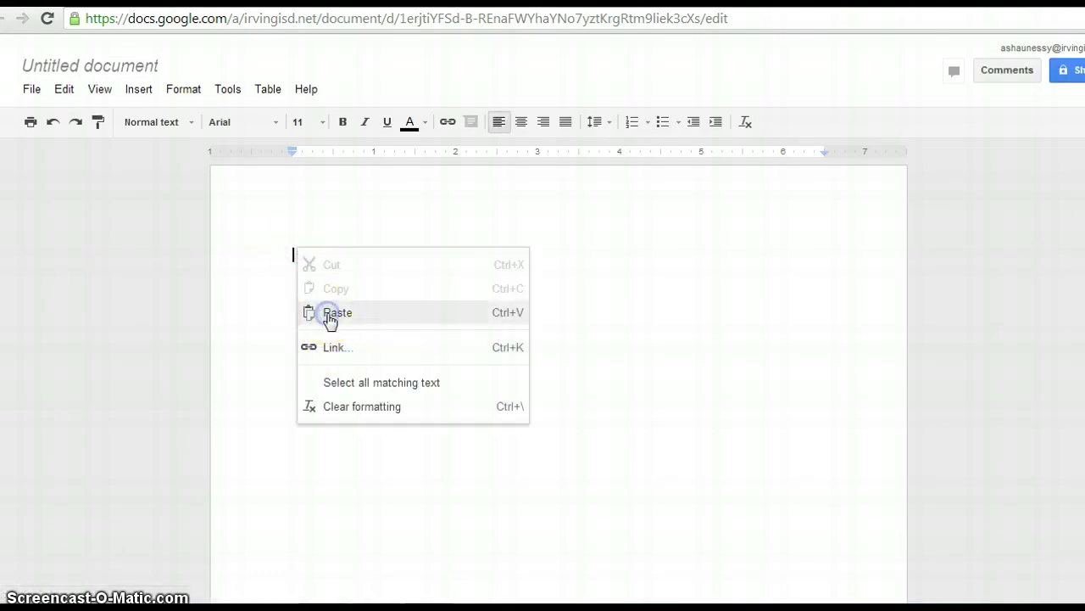
left_click(330, 316)
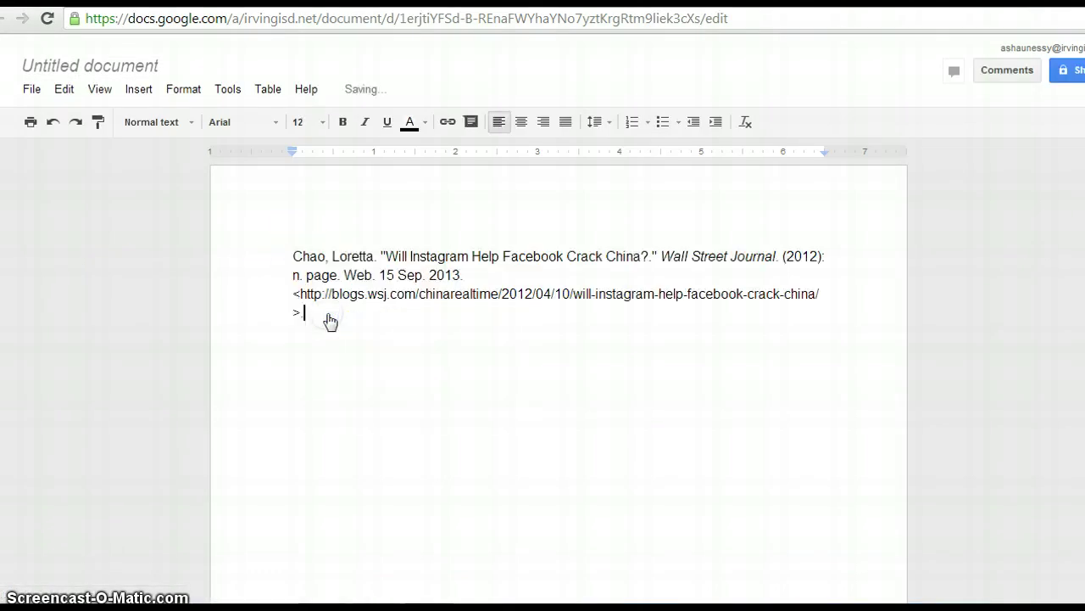
left_click(292, 273)
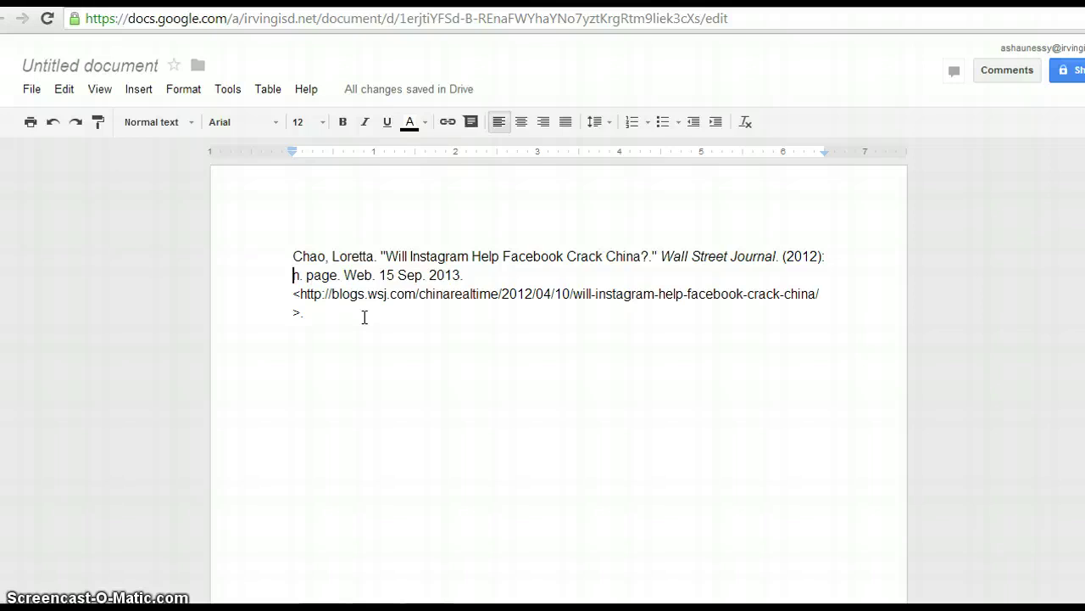
key("Up")
key("Tab")
key("BackSpace")
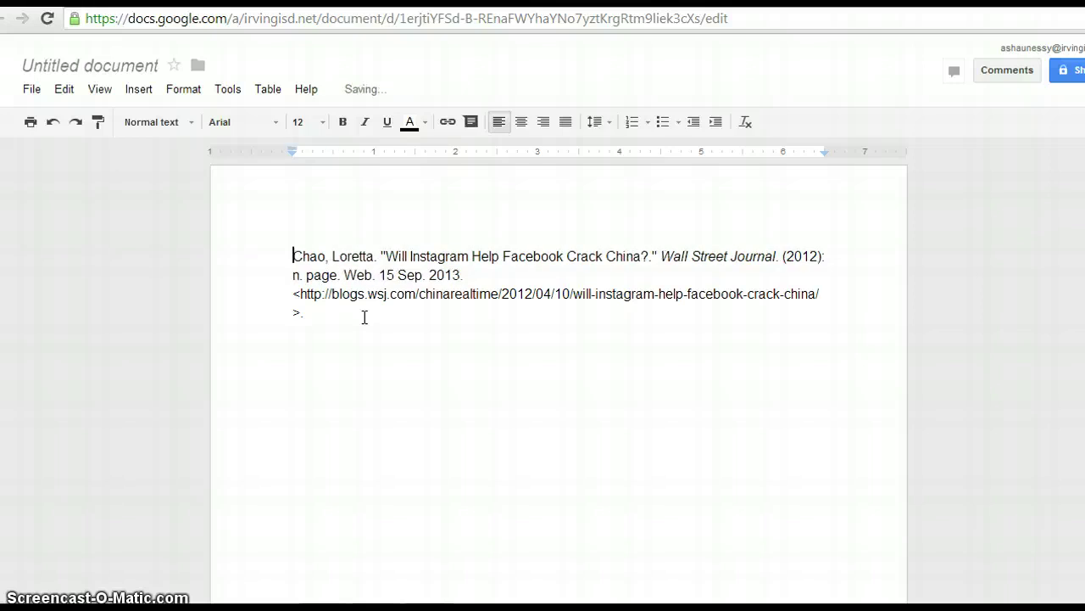
left_click(295, 297)
key("BackSpace")
key("BackSpace")
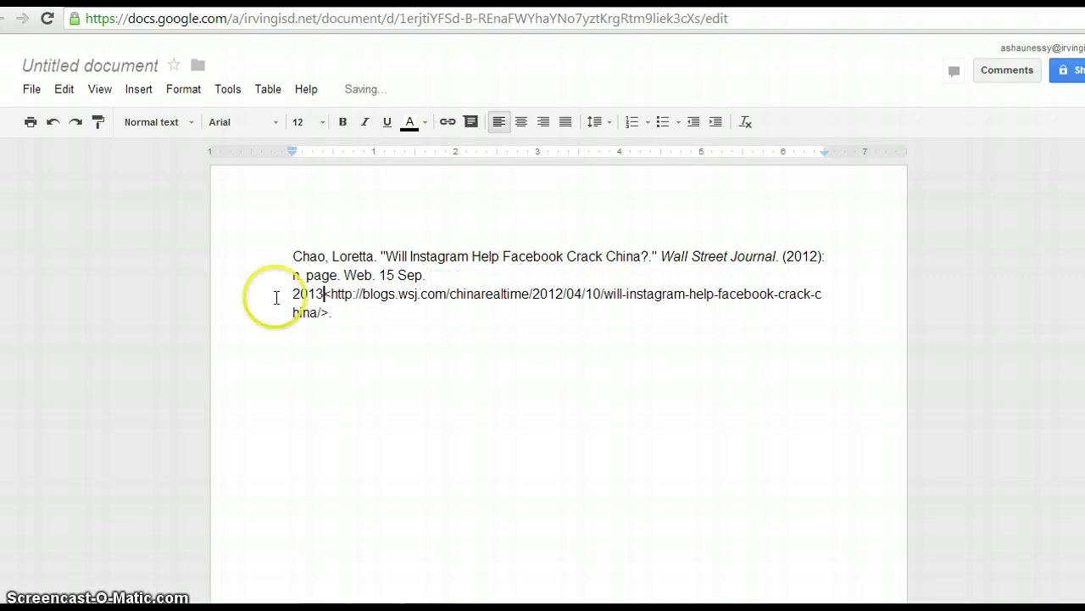
left_click(54, 125)
left_click(54, 126)
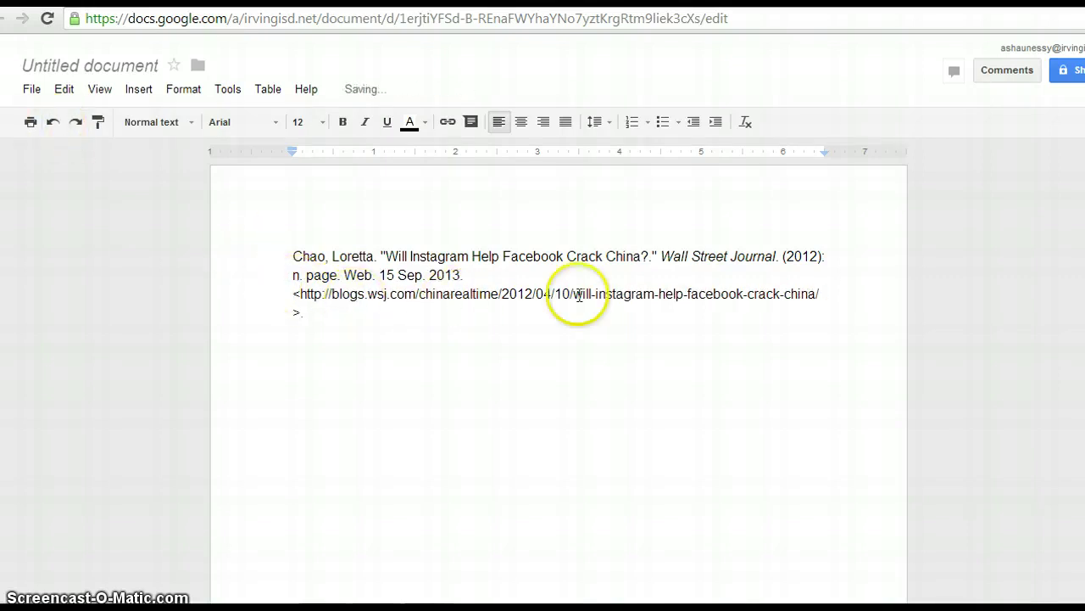
Step: Delete the stray spaces after 'instagram-' in the citation's URL
left_click(559, 295)
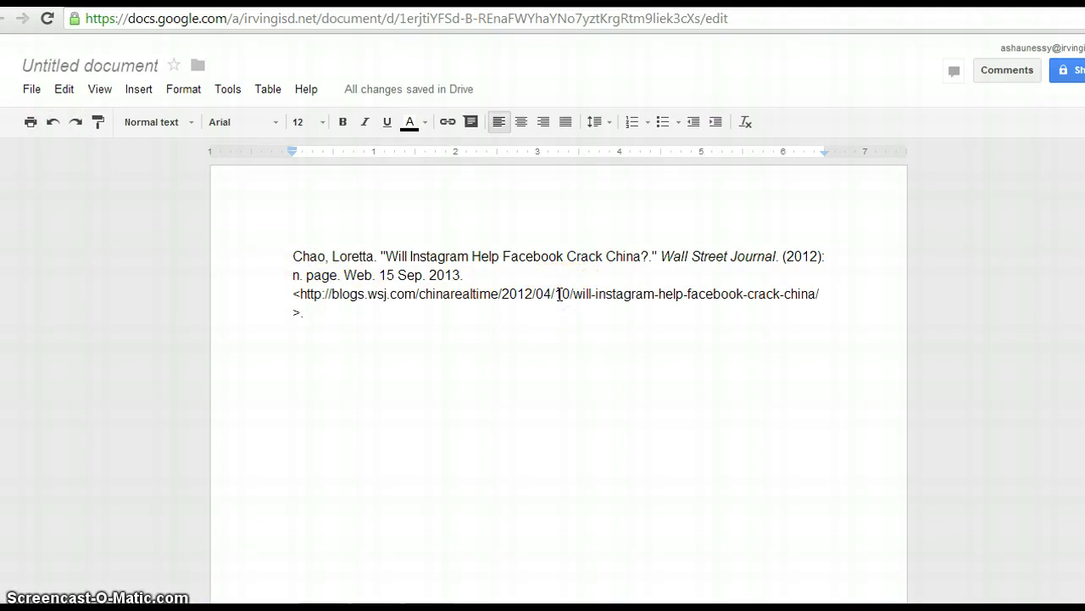
key("alt+space")
left_click(559, 294)
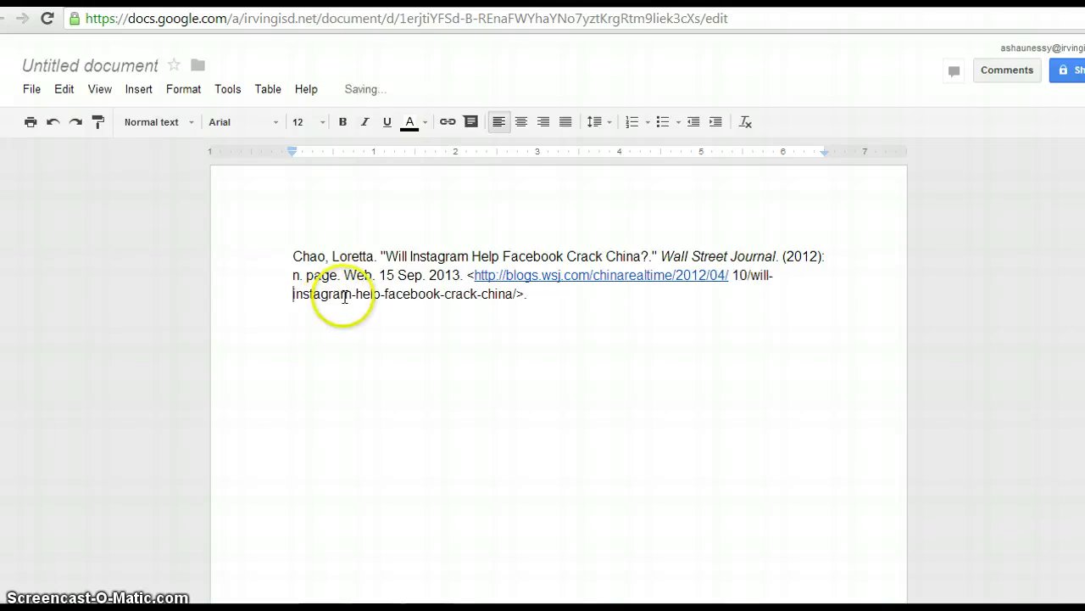
left_click(356, 293)
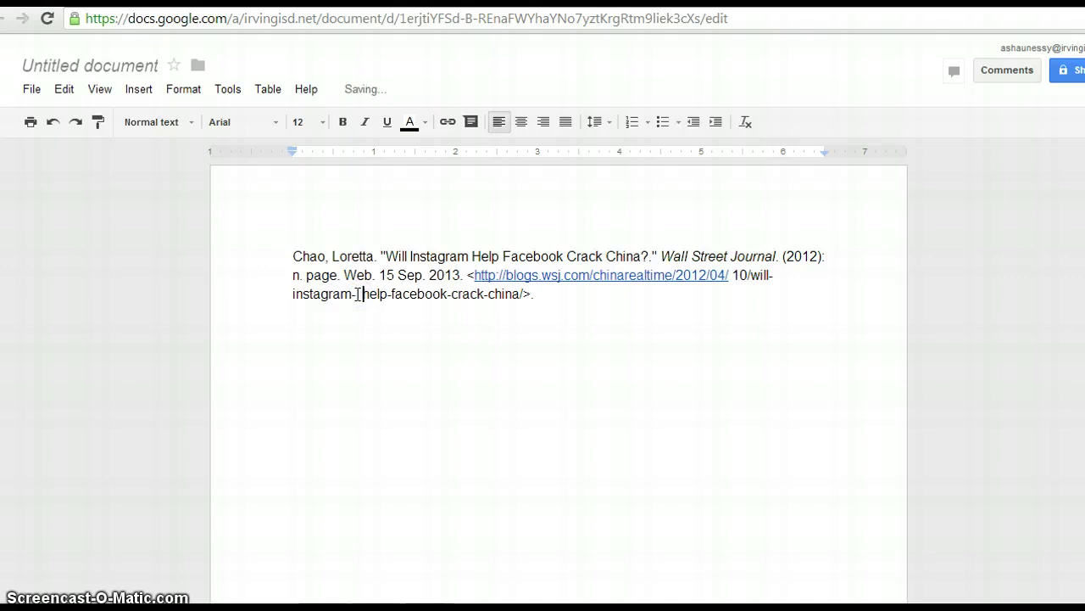
key("BackSpace")
key("BackSpace")
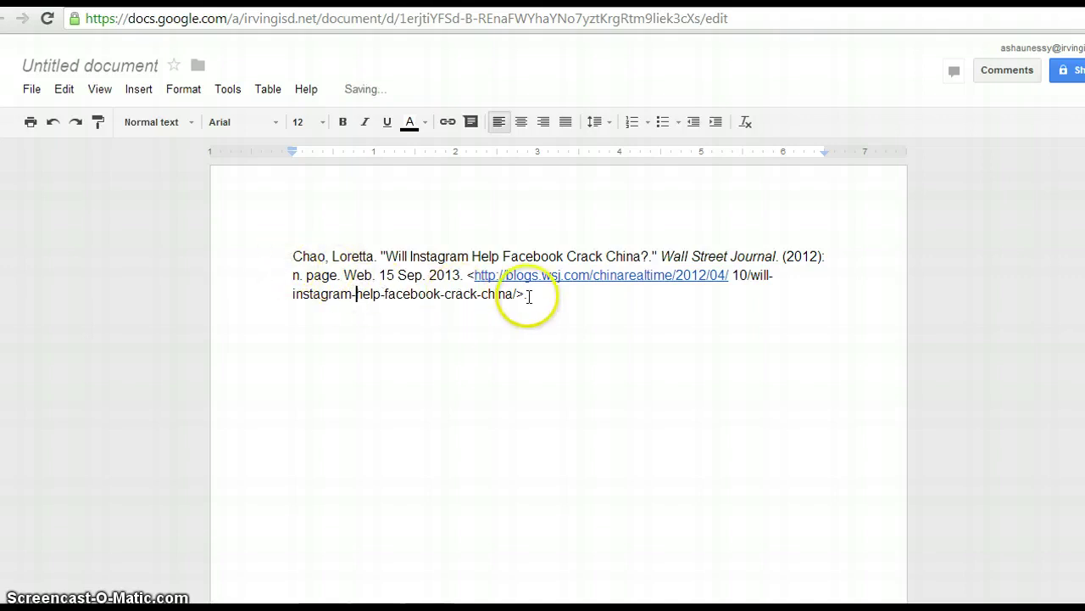
left_click_drag(528, 294, 291, 280)
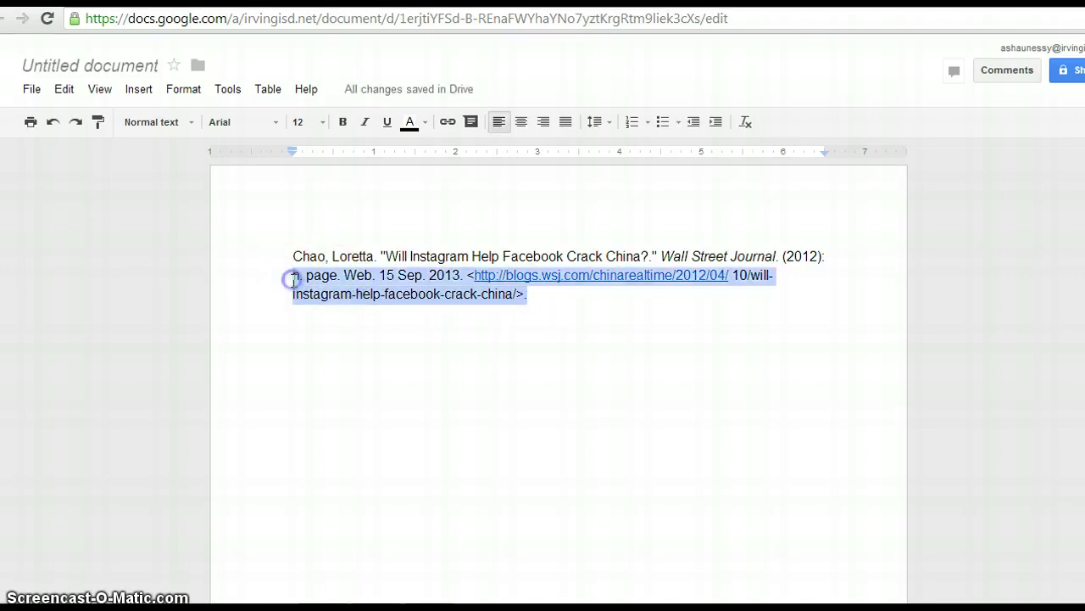
right_click(292, 280)
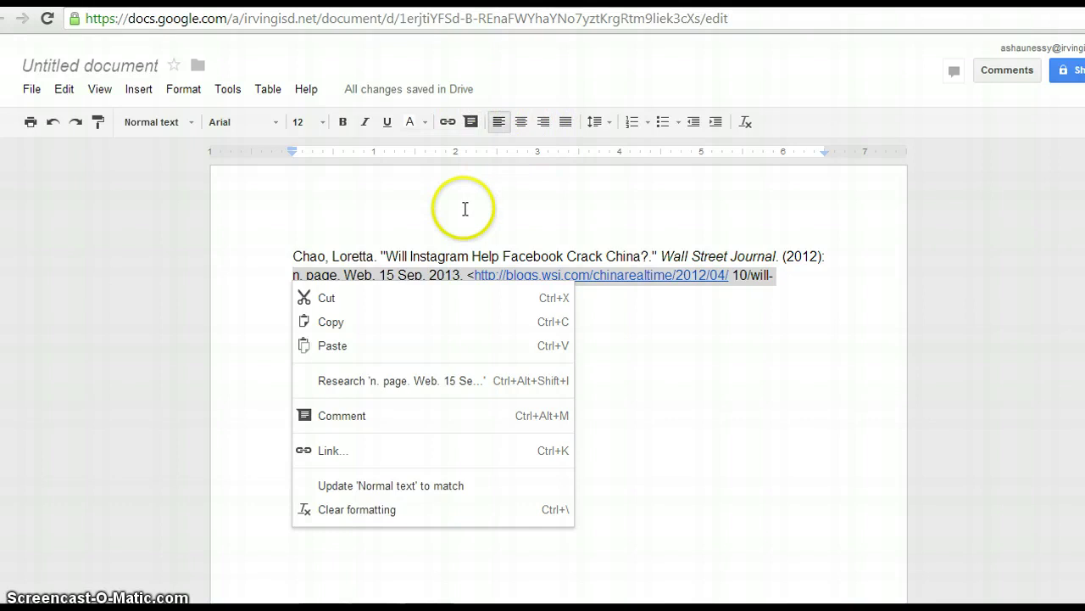
left_click(694, 124)
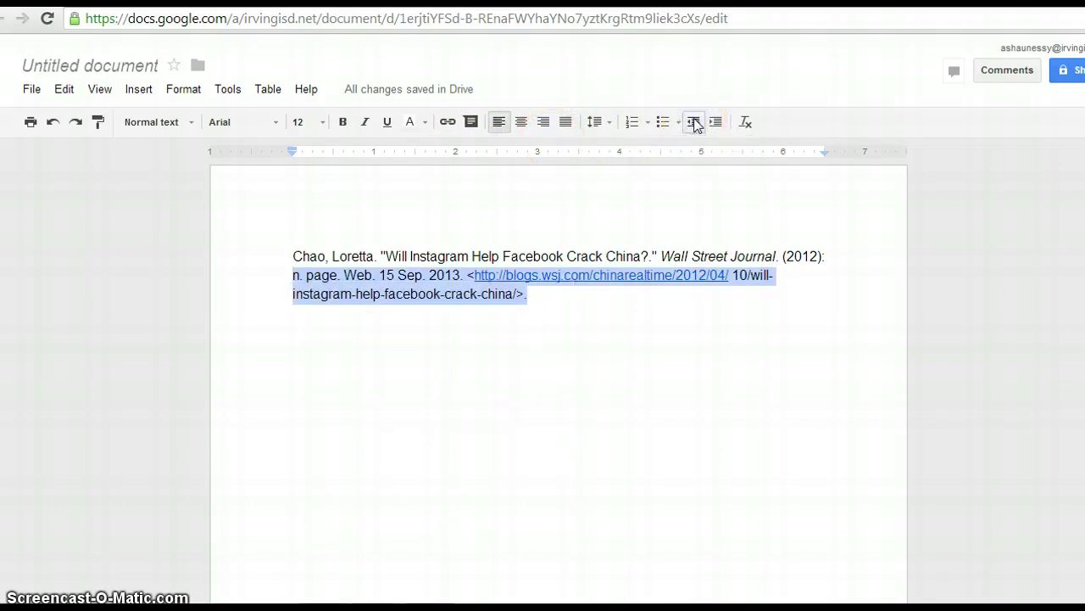
left_click(715, 122)
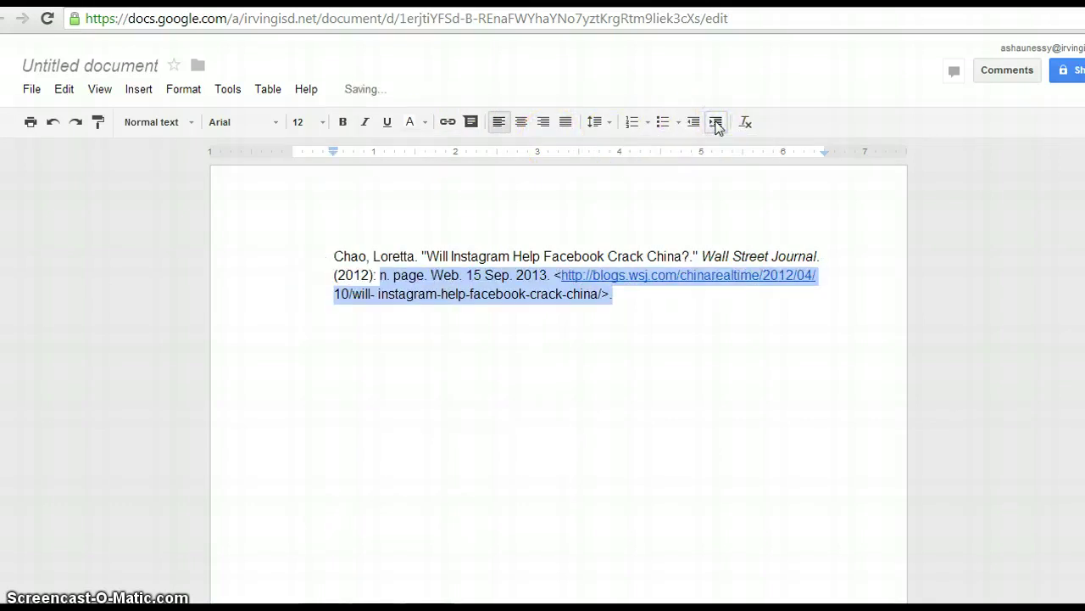
left_click(336, 254)
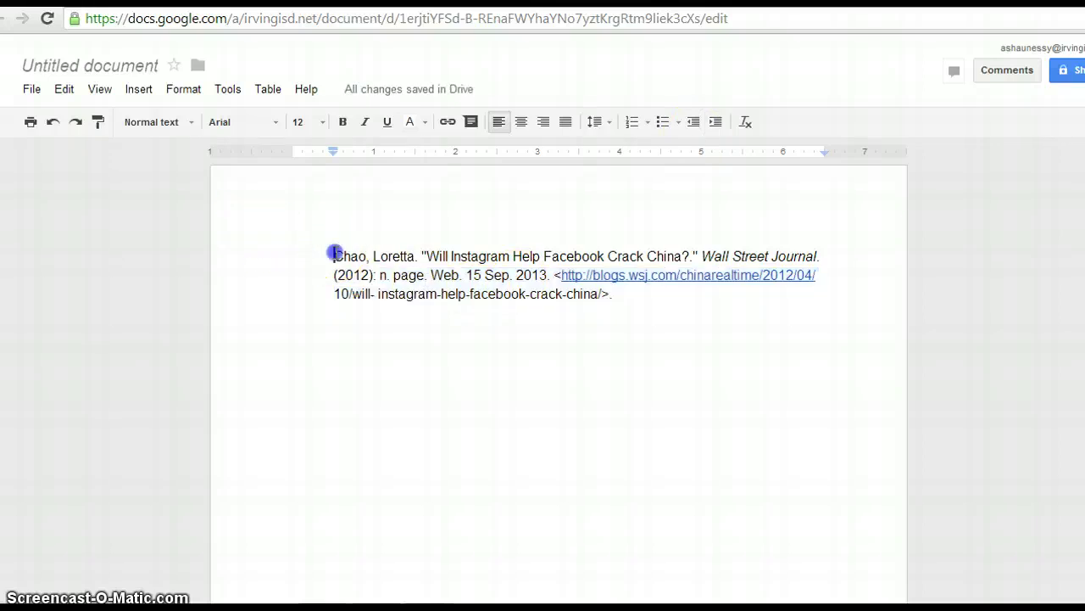
key("BackSpace")
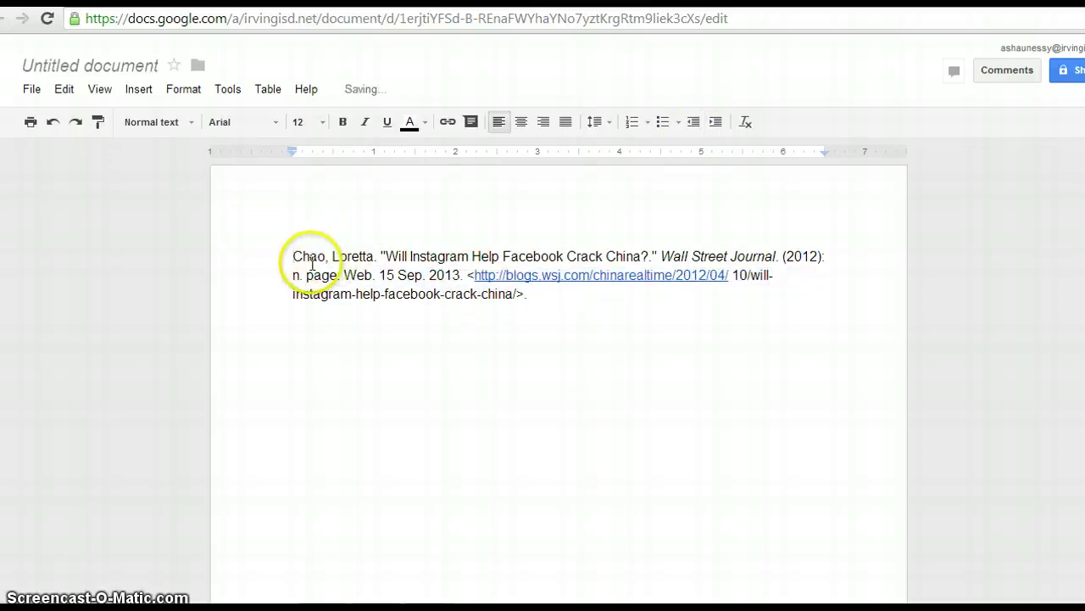
left_click(291, 273)
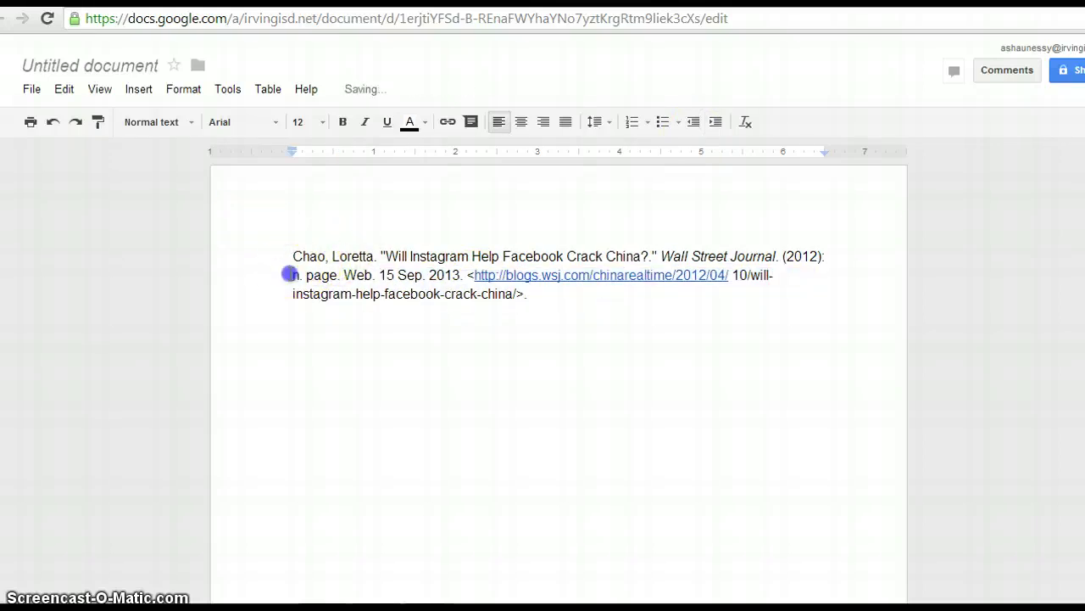
left_click(836, 263)
key("ctrl+z")
key("BackSpace")
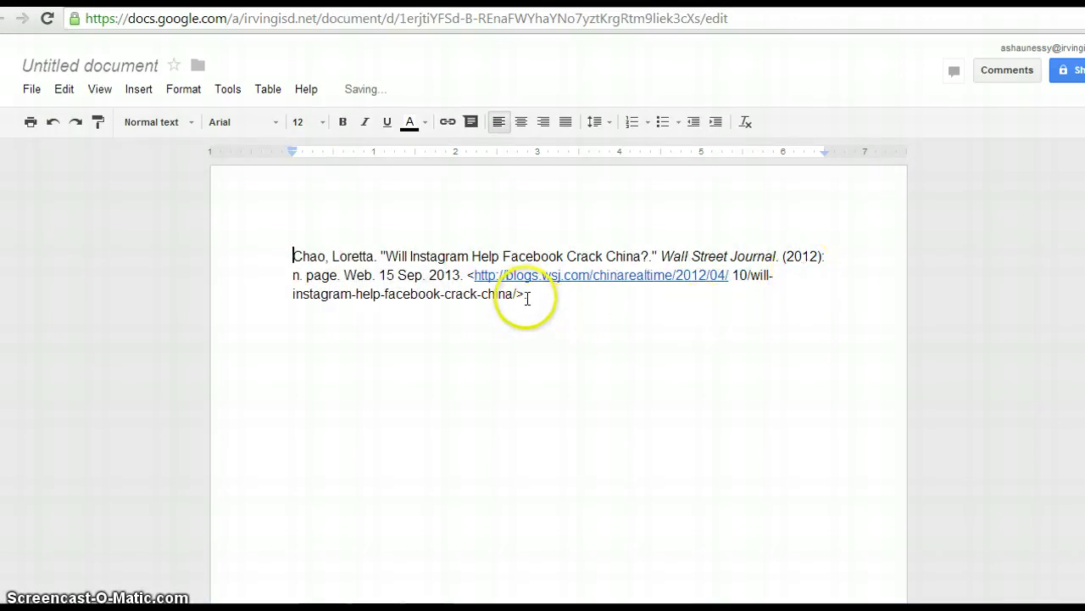
left_click(524, 295)
left_click_drag(526, 296, 273, 280)
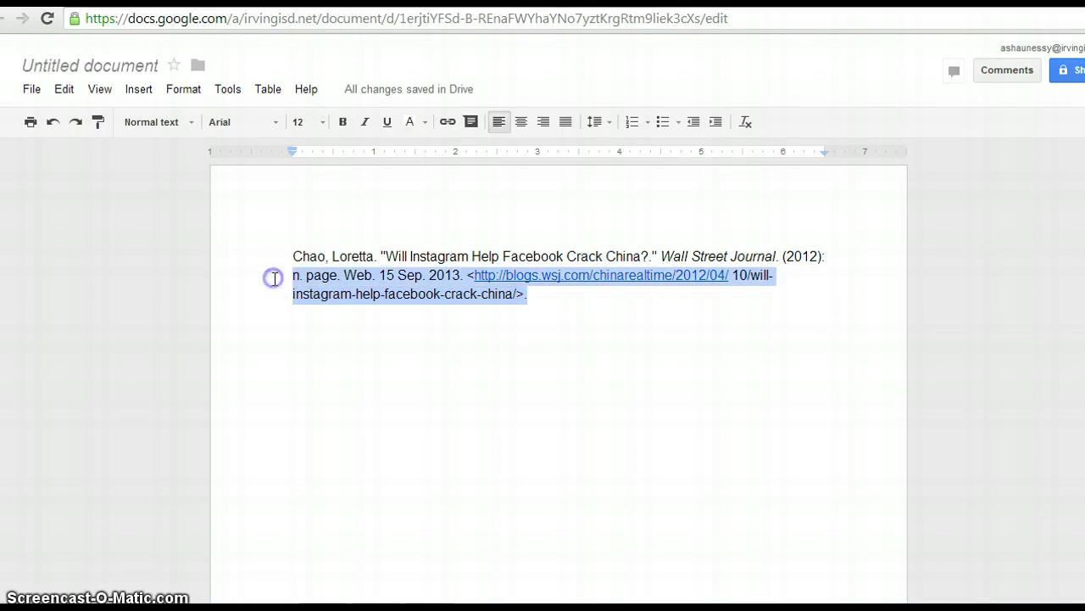
right_click(315, 302)
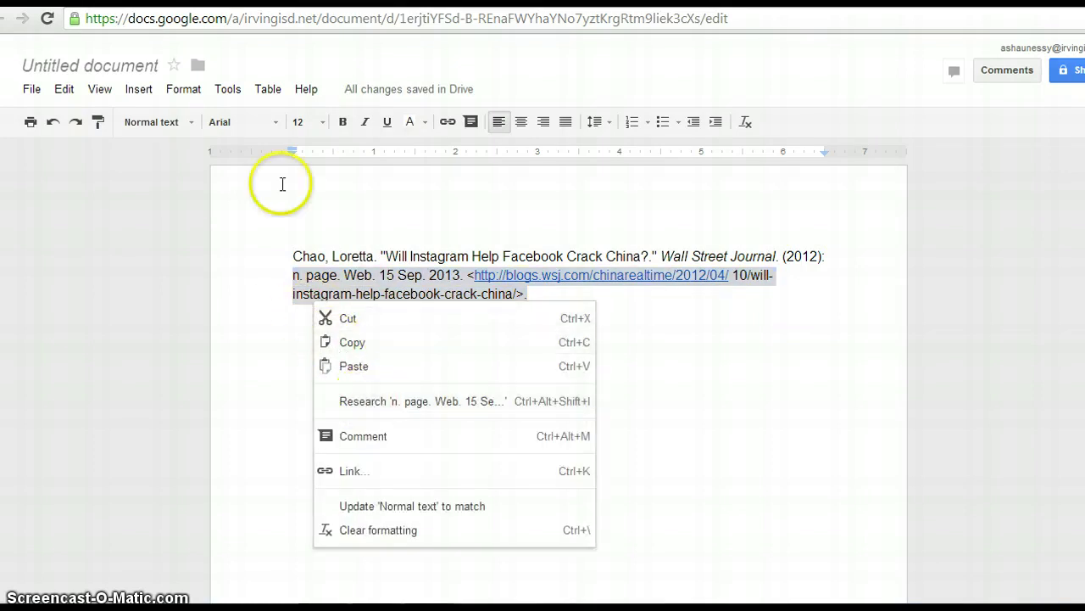
left_click(185, 93)
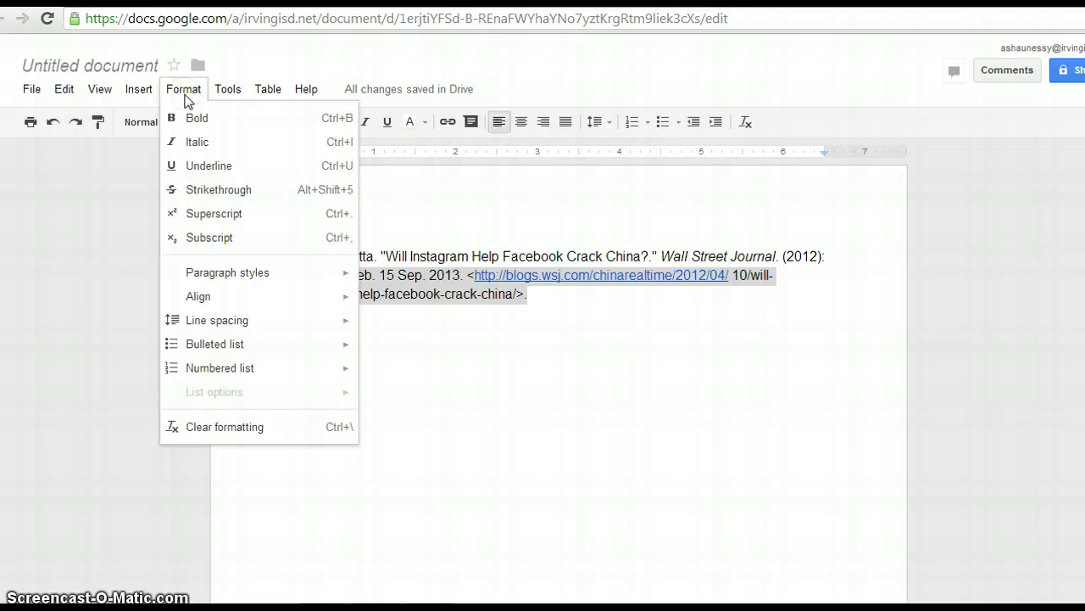
left_click(197, 170)
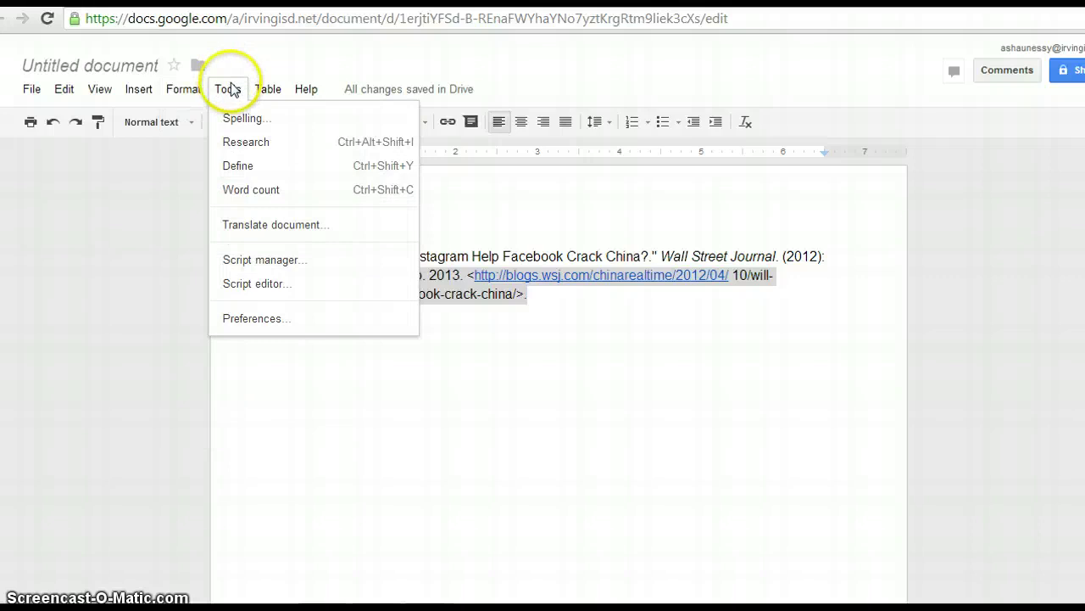
mouse_move(268, 89)
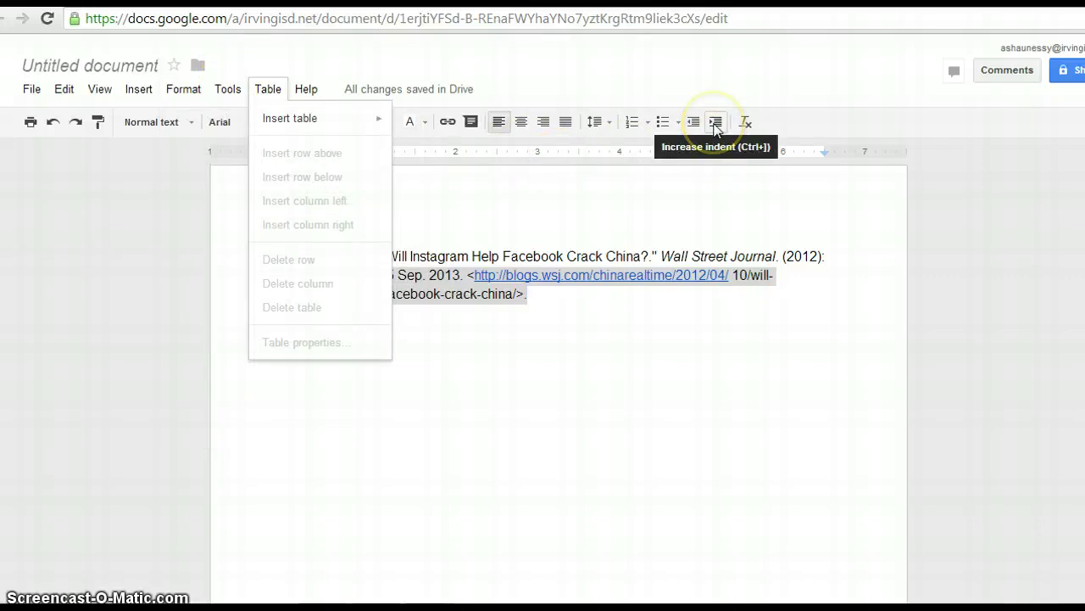
left_click(716, 123)
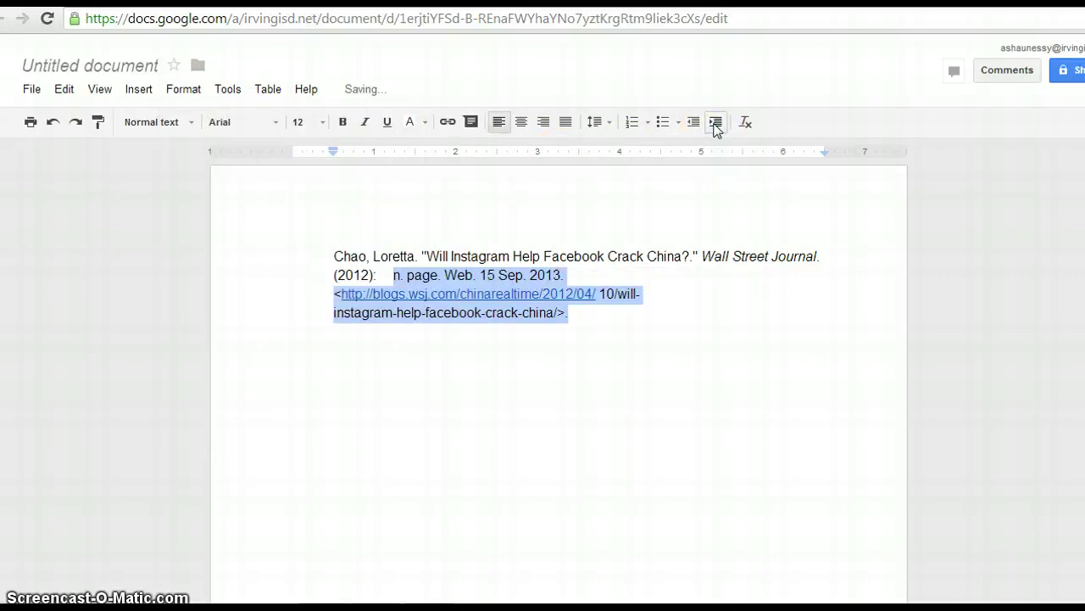
left_click(694, 123)
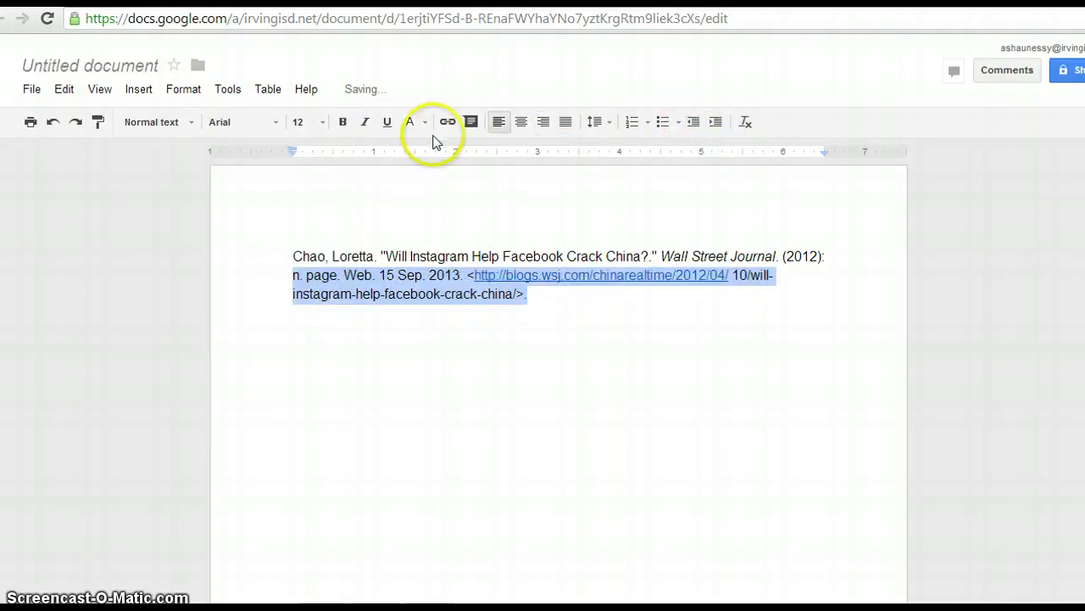
left_click(447, 340)
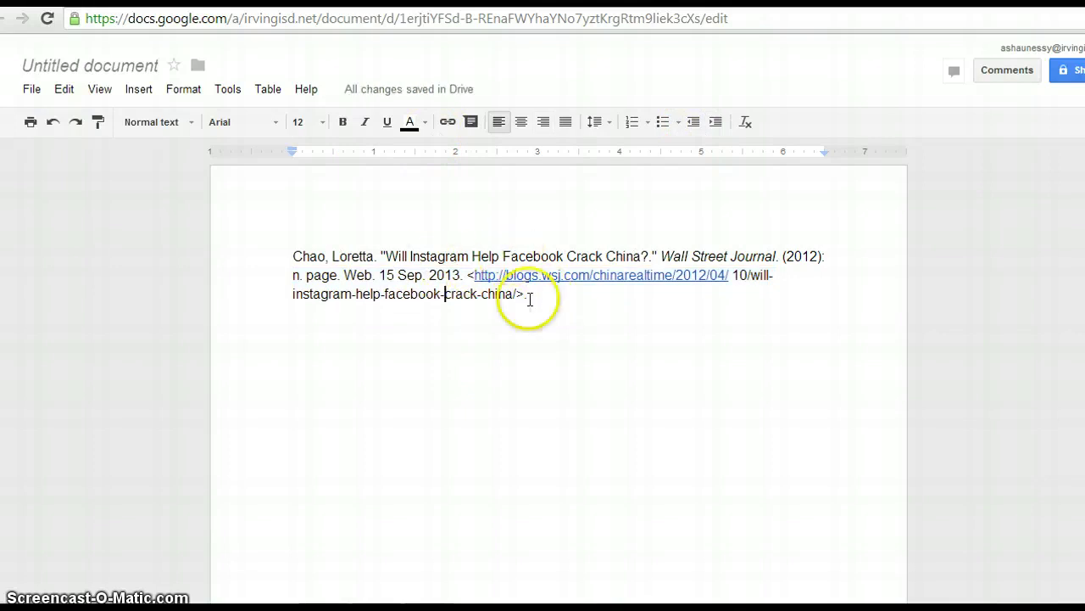
left_click(292, 275)
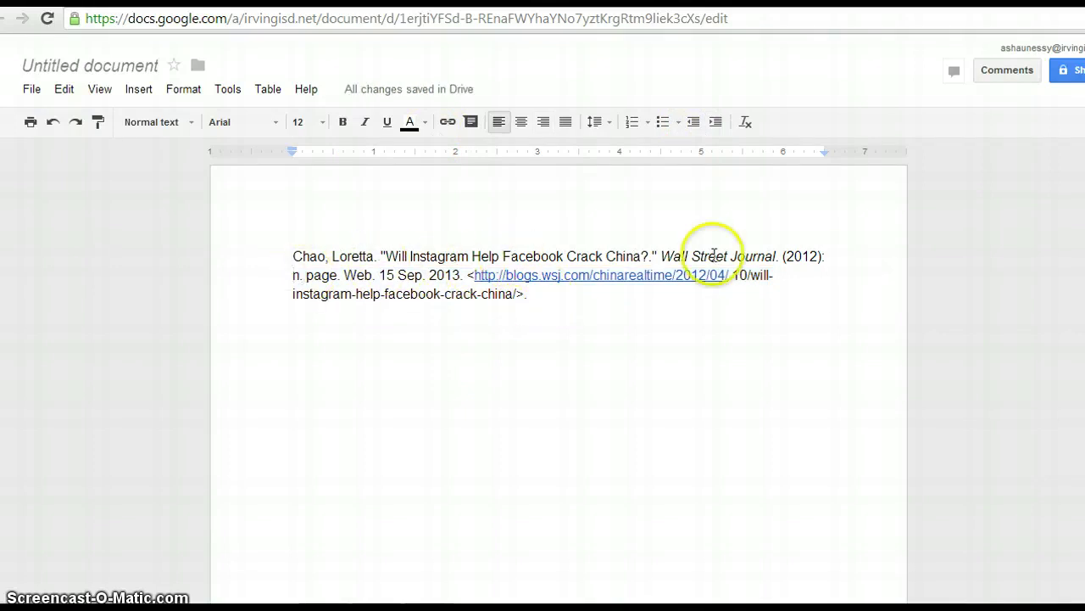
left_click(551, 305)
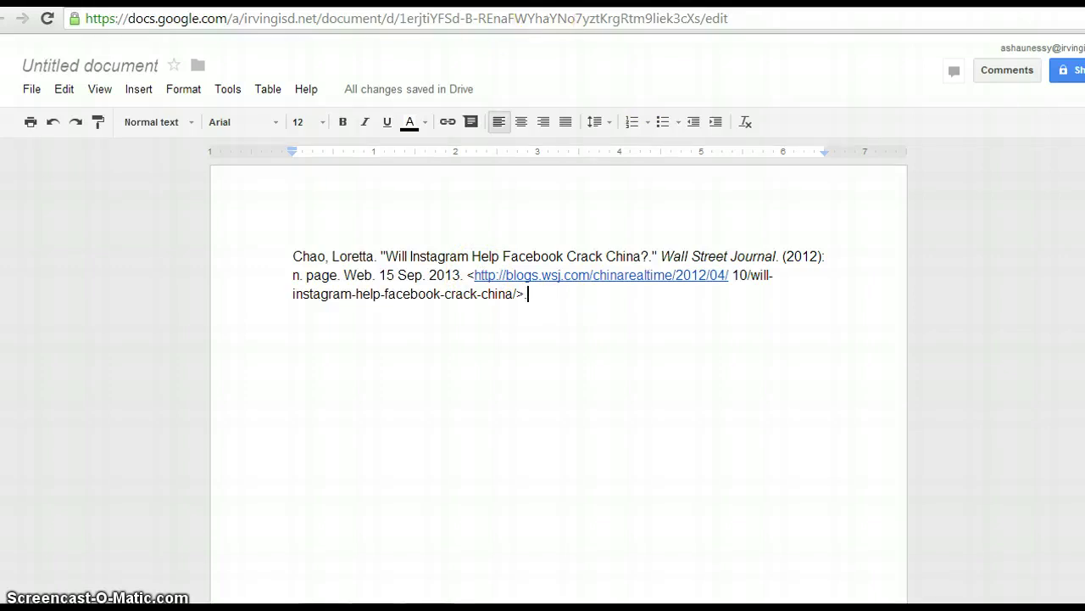
key("ctrl+Tab")
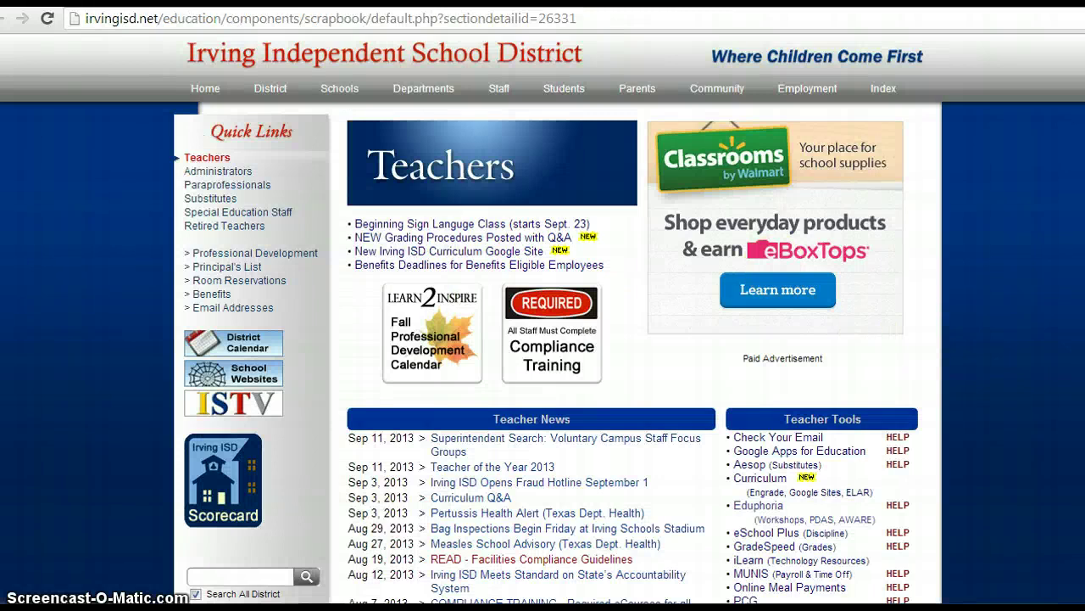
Step: Go from Irving ISD Library Services to Jack E. Singley Academy's GALE databases, entering the remote access code
scroll(763, 159, "down", 4)
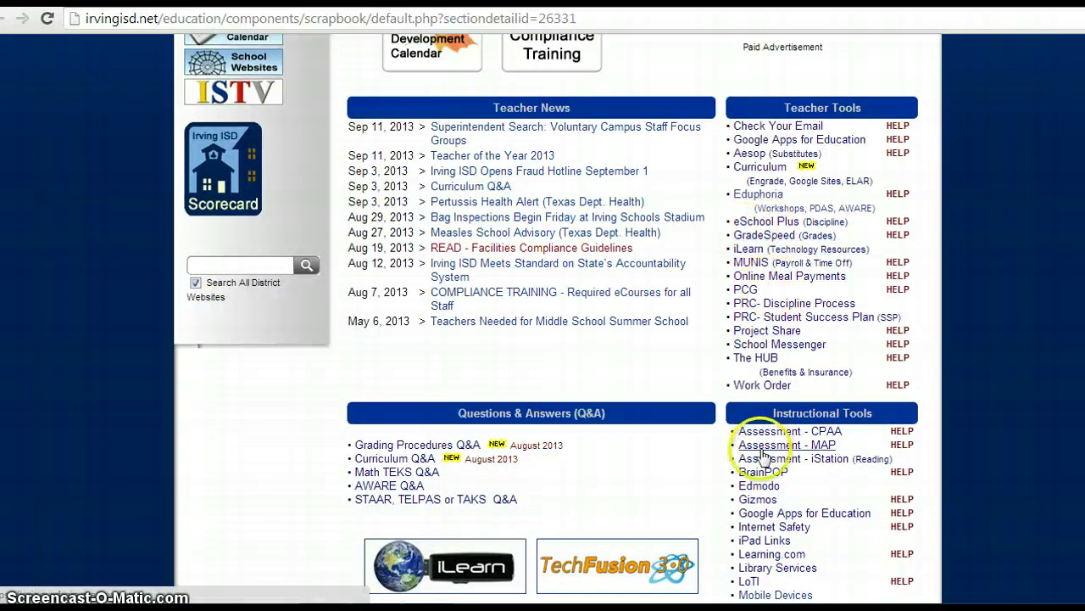
left_click(763, 568)
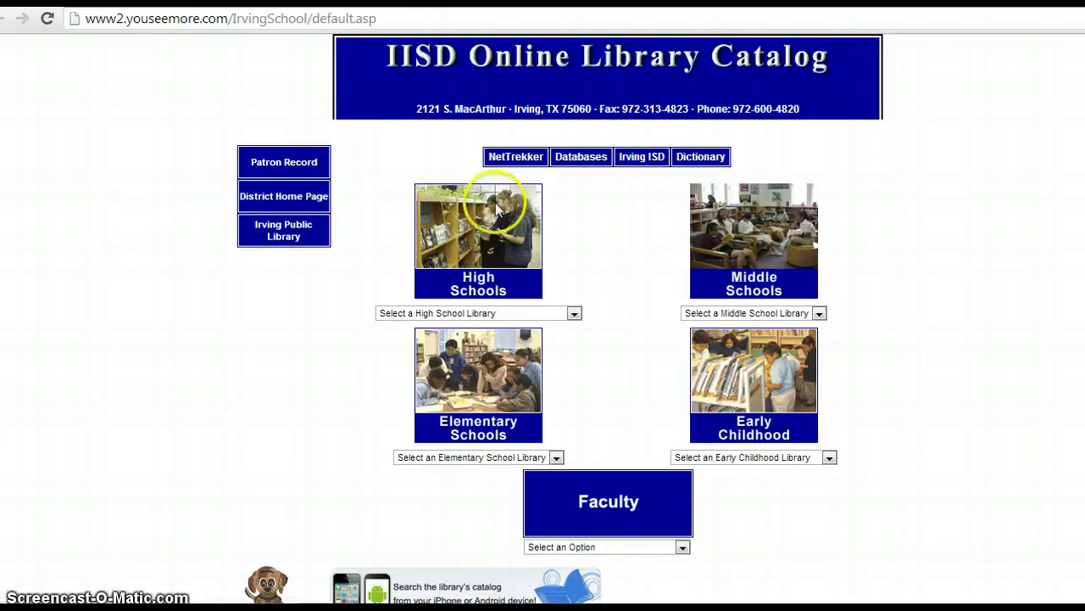
left_click(460, 312)
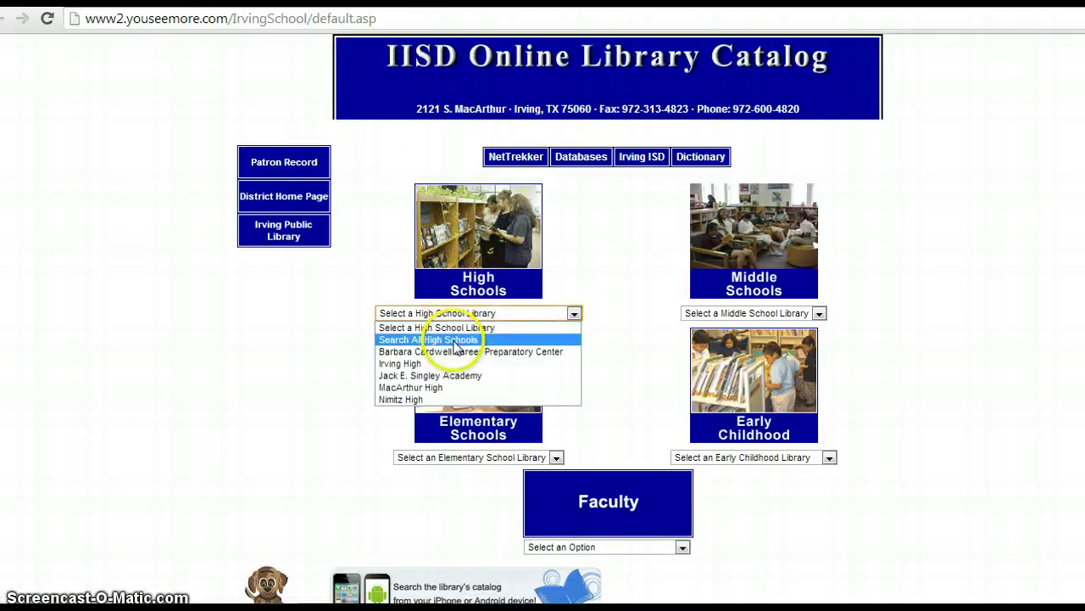
left_click(451, 377)
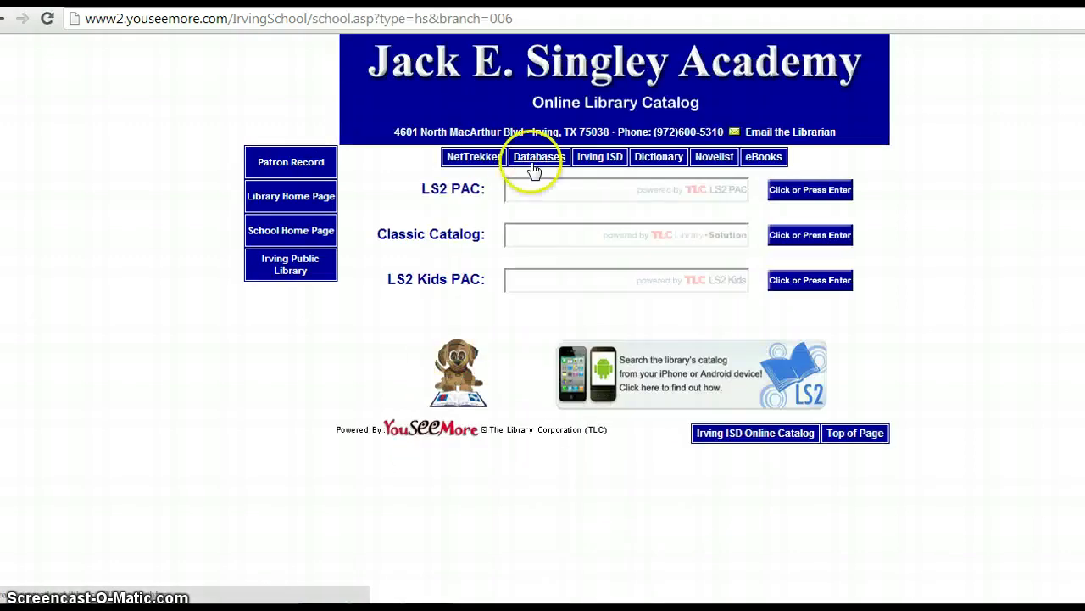
left_click(534, 167)
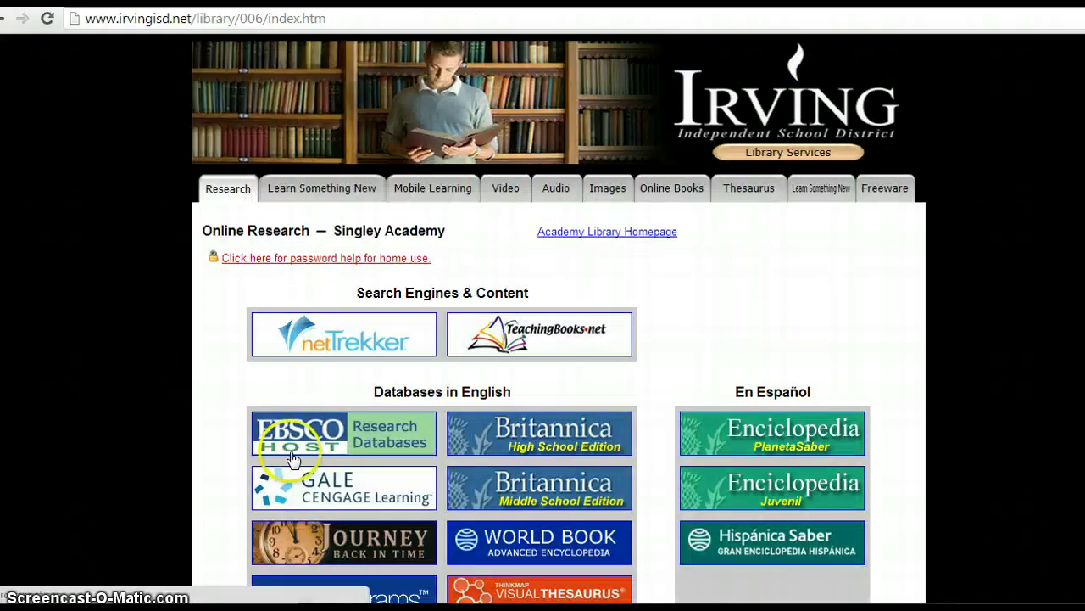
left_click(288, 475)
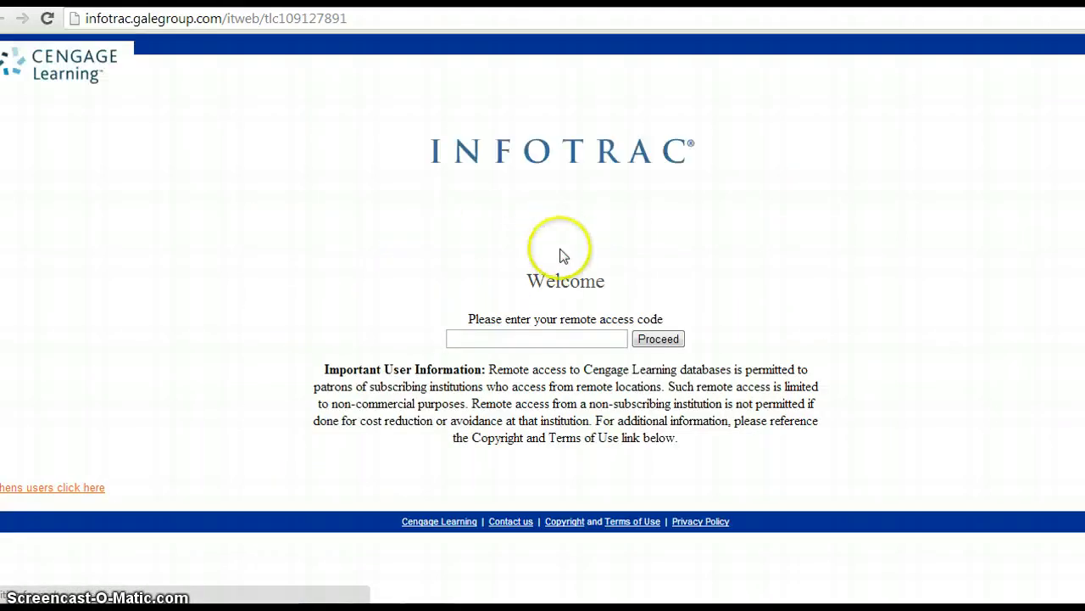
left_click(529, 343)
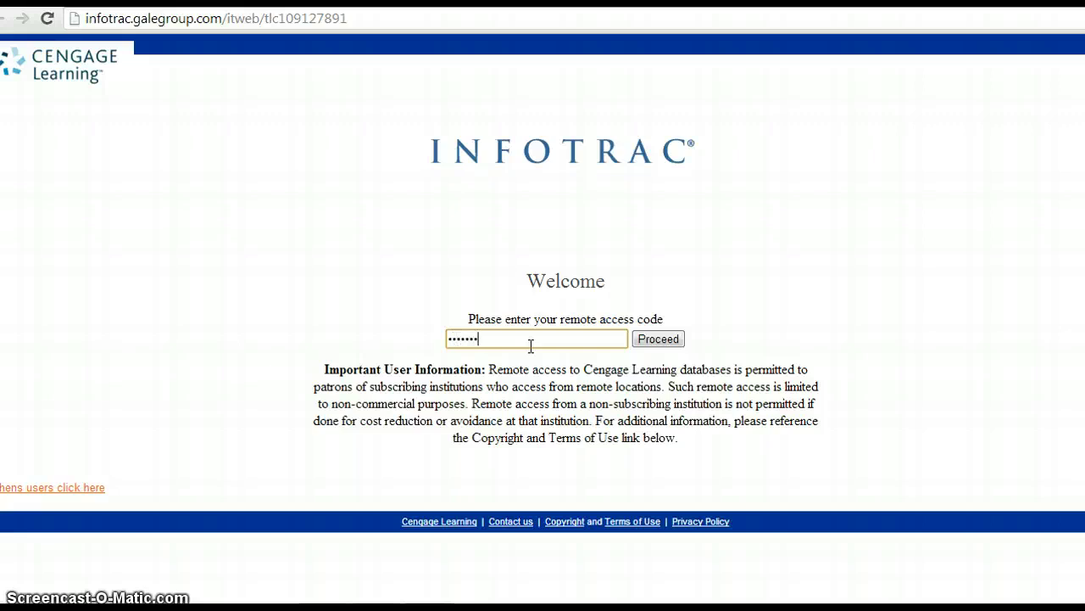
left_click(648, 342)
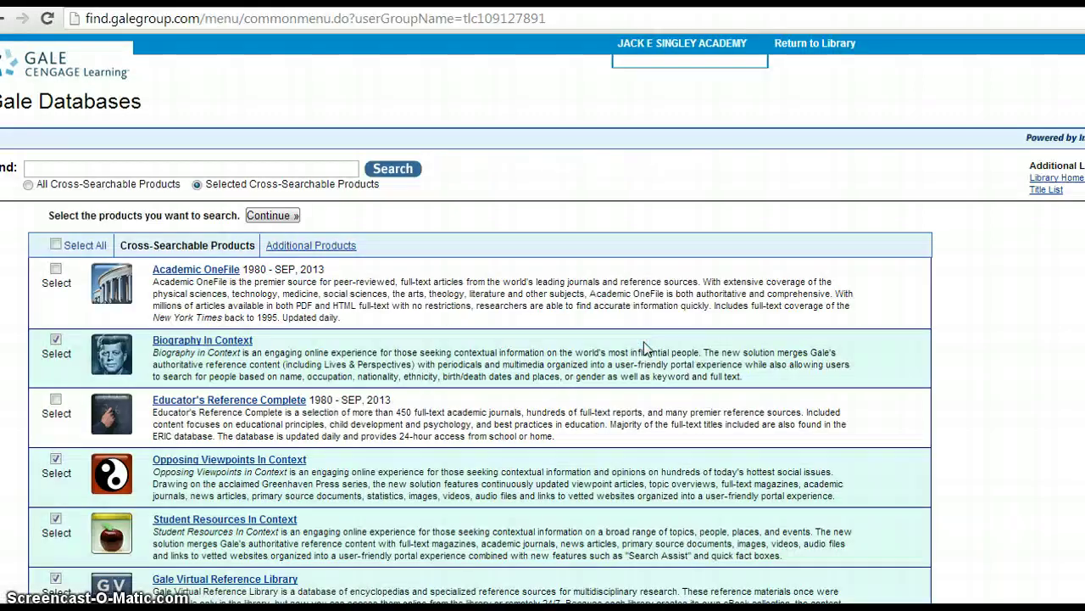
Step: Open Opposing Viewpoints in Context and search for 'social media in schools'
left_click(227, 470)
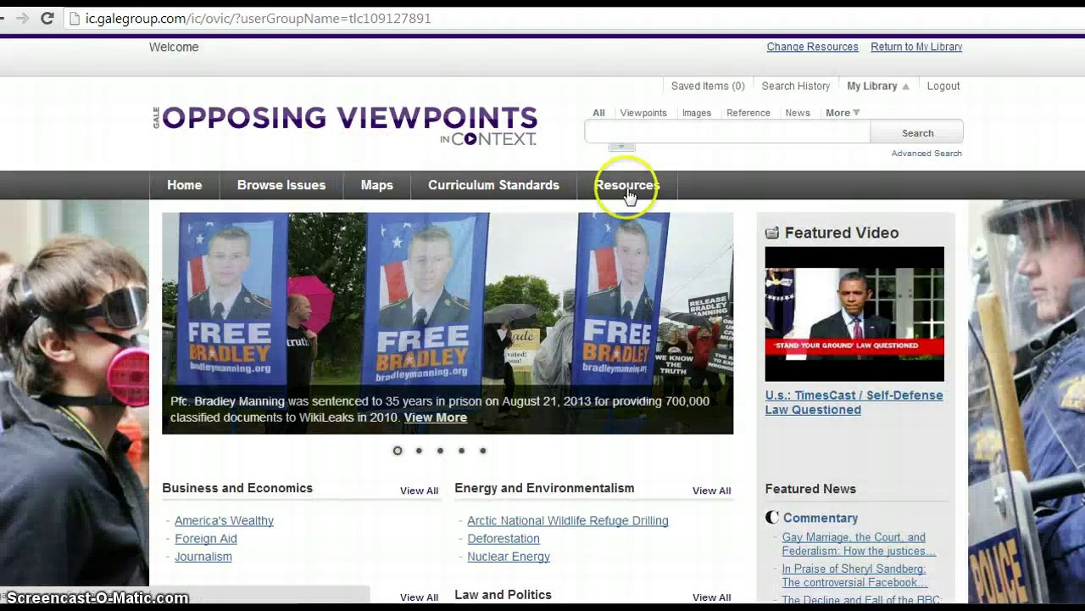
left_click(625, 135)
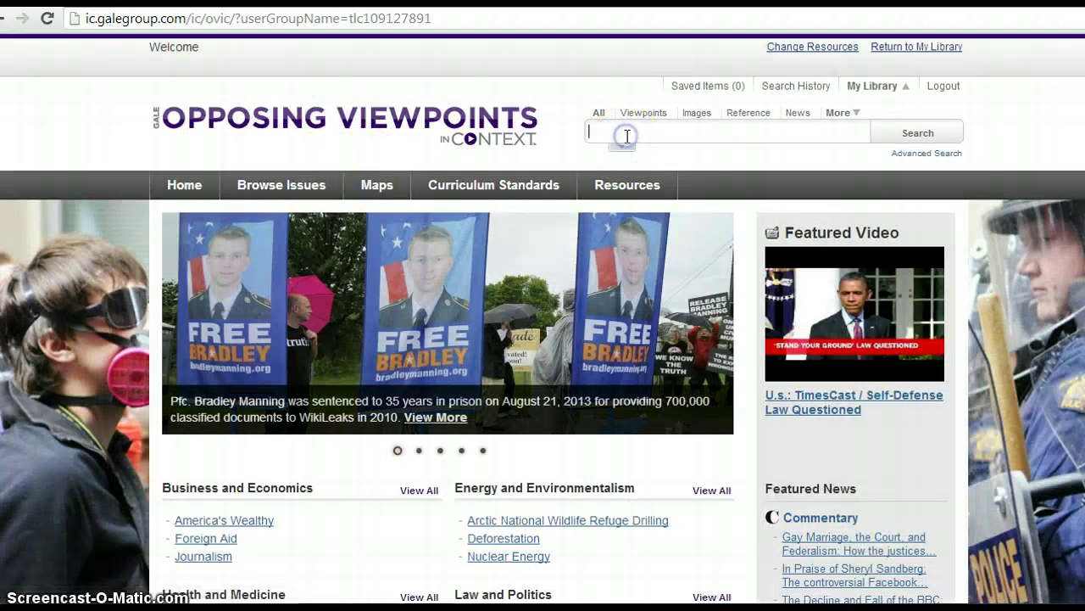
type("social media in sch")
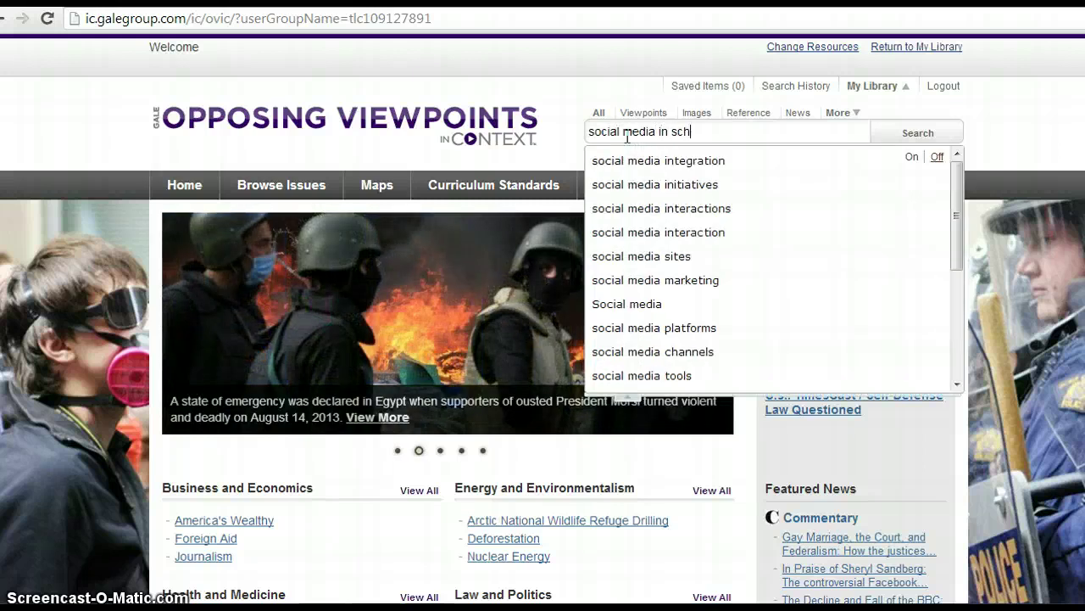
type("ools")
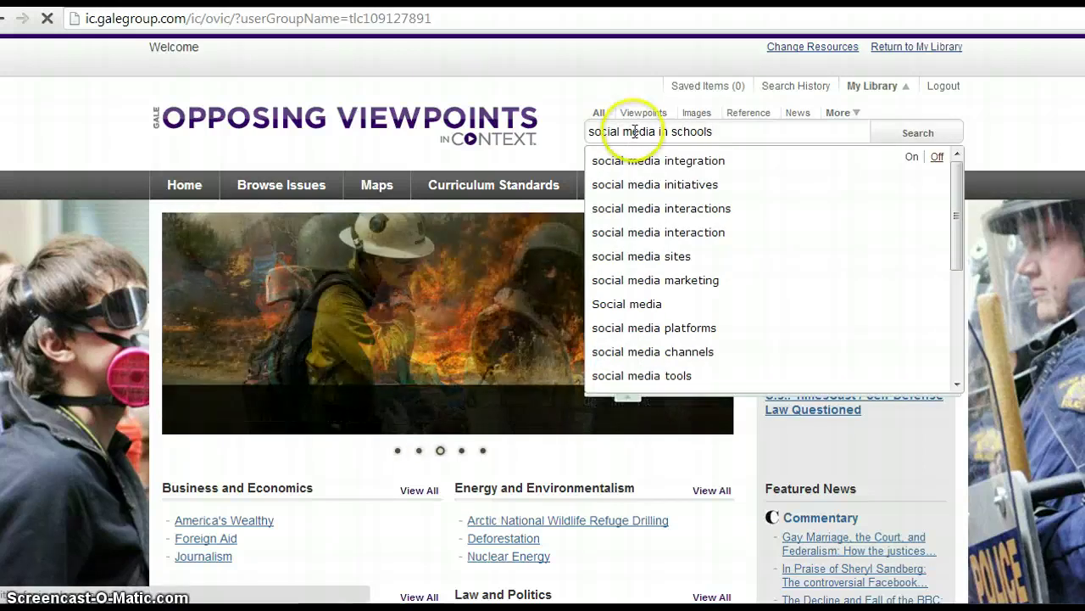
key("Return")
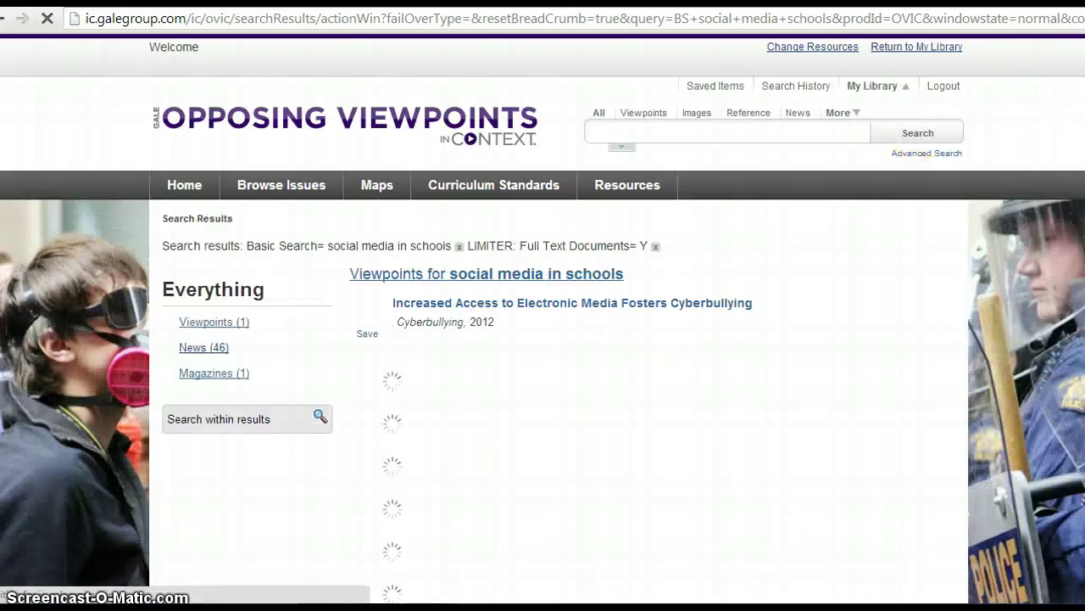
Step: Filter to the 46 News results and open the 'Digital citizenship' article
left_click(197, 348)
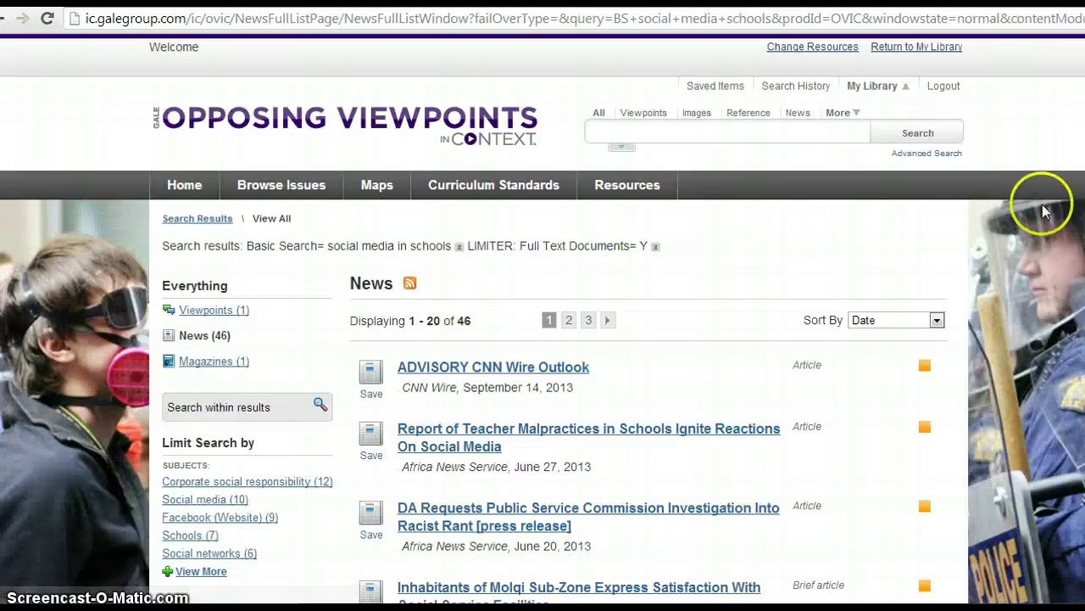
scroll(542, 339, "down", 3)
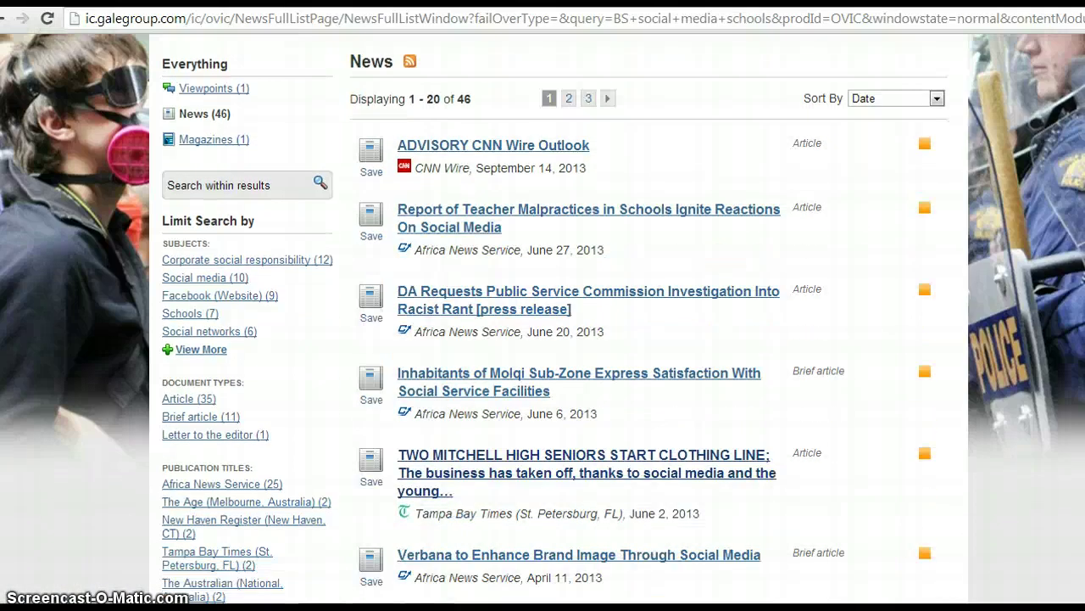
scroll(543, 339, "down", 2)
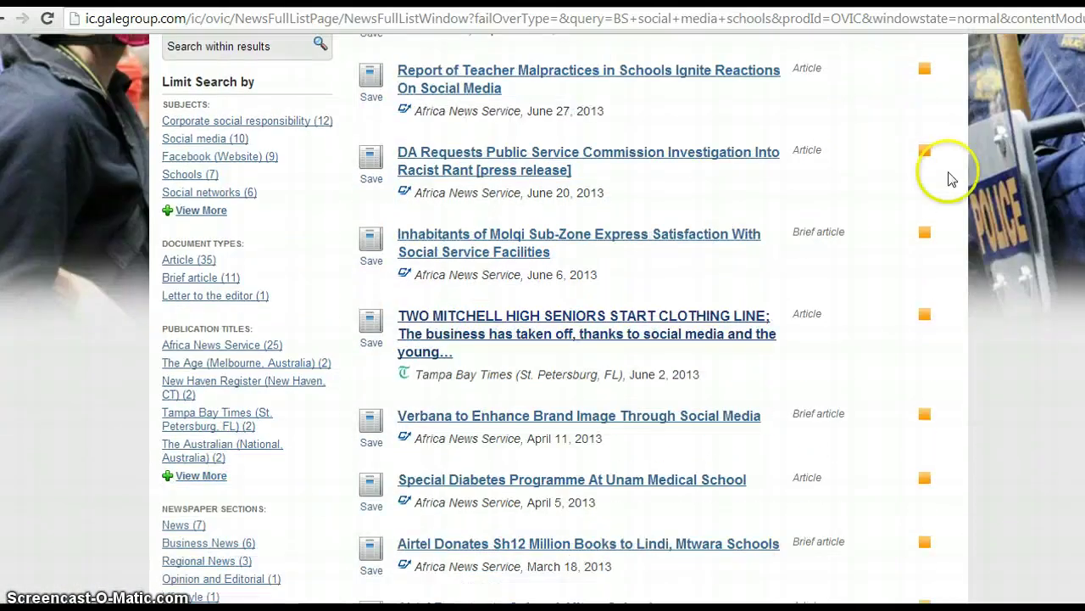
scroll(543, 339, "down", 7)
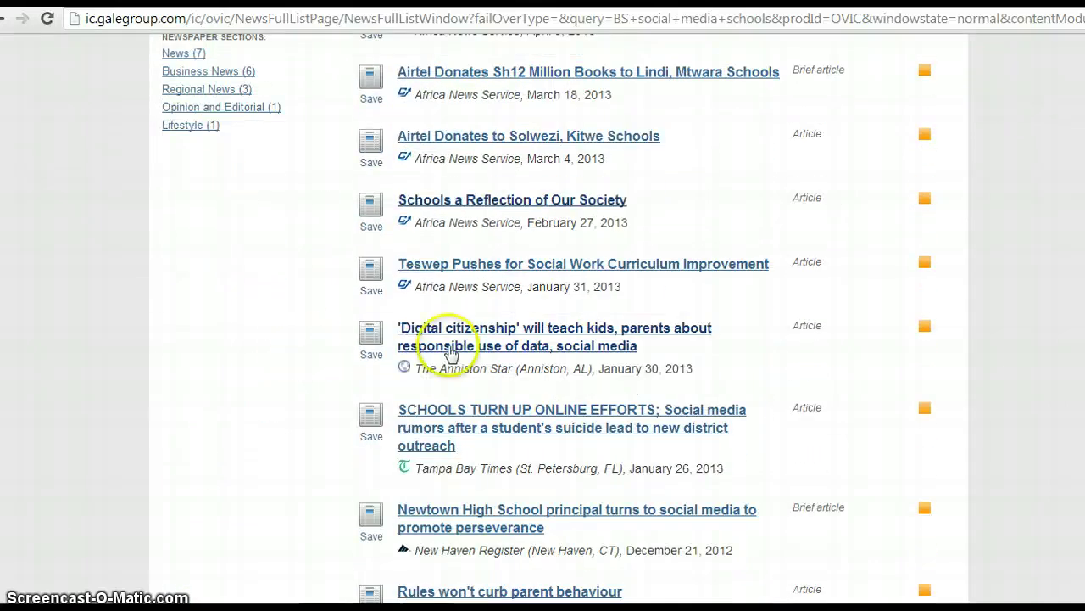
left_click(452, 349)
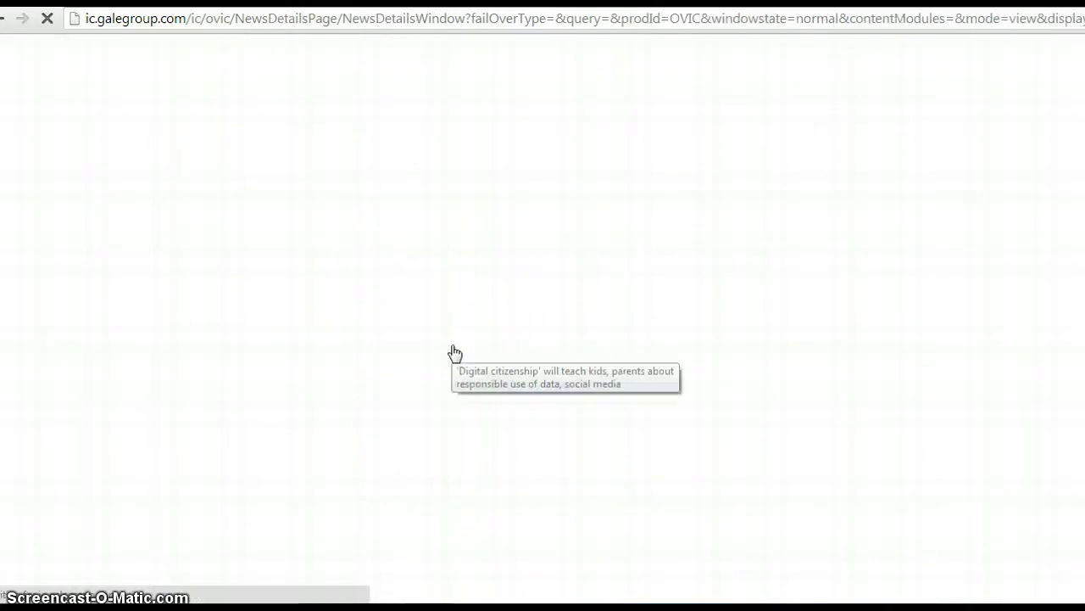
Step: Scroll down to the article's Source Citation and select the whole citation text
scroll(543, 339, "down", 10)
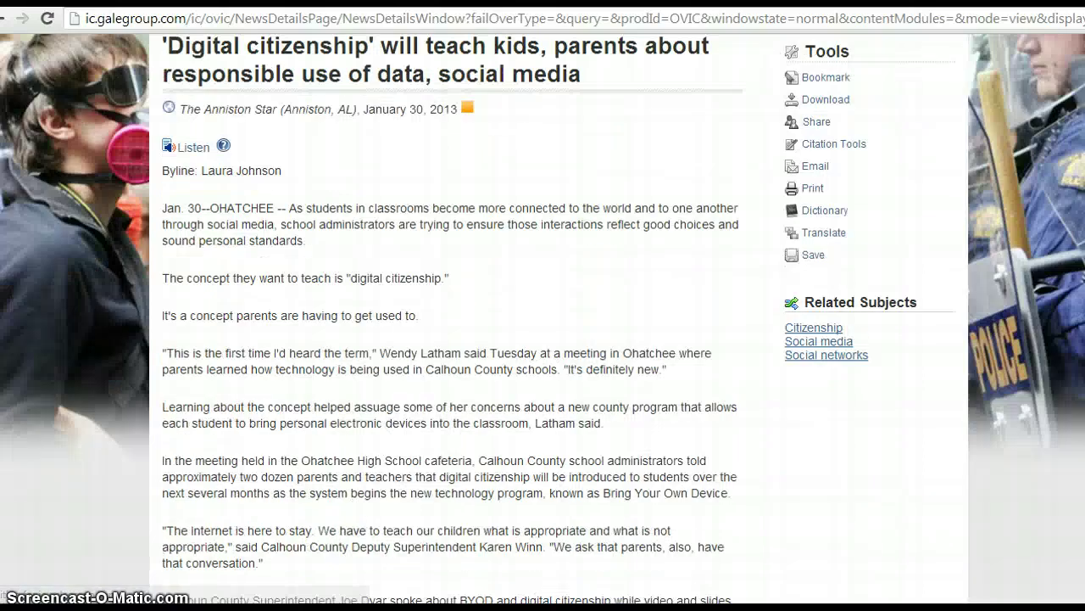
scroll(542, 339, "down", 8)
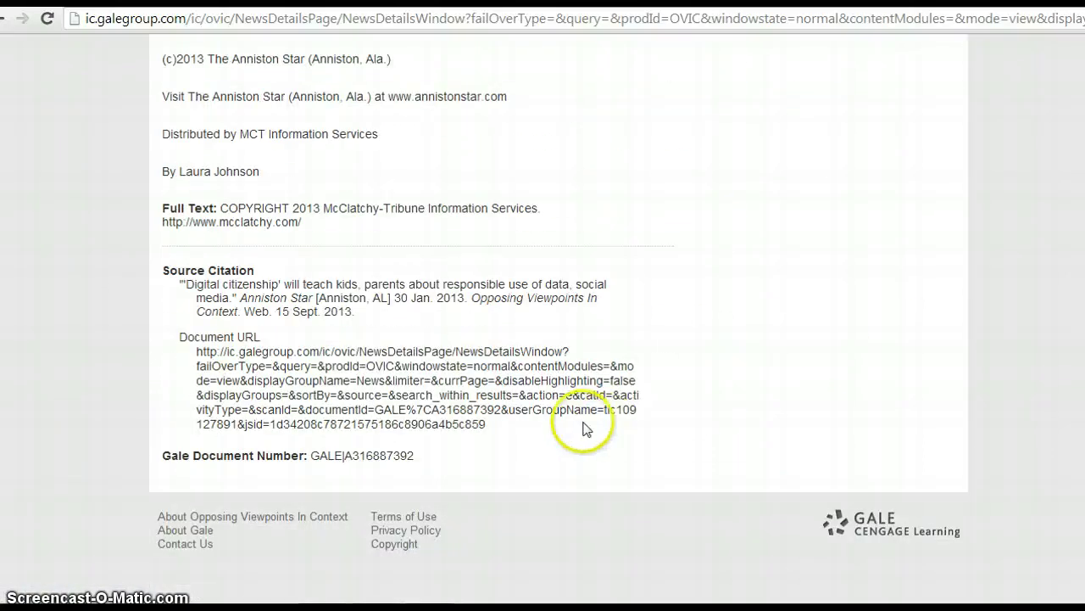
left_click(363, 315)
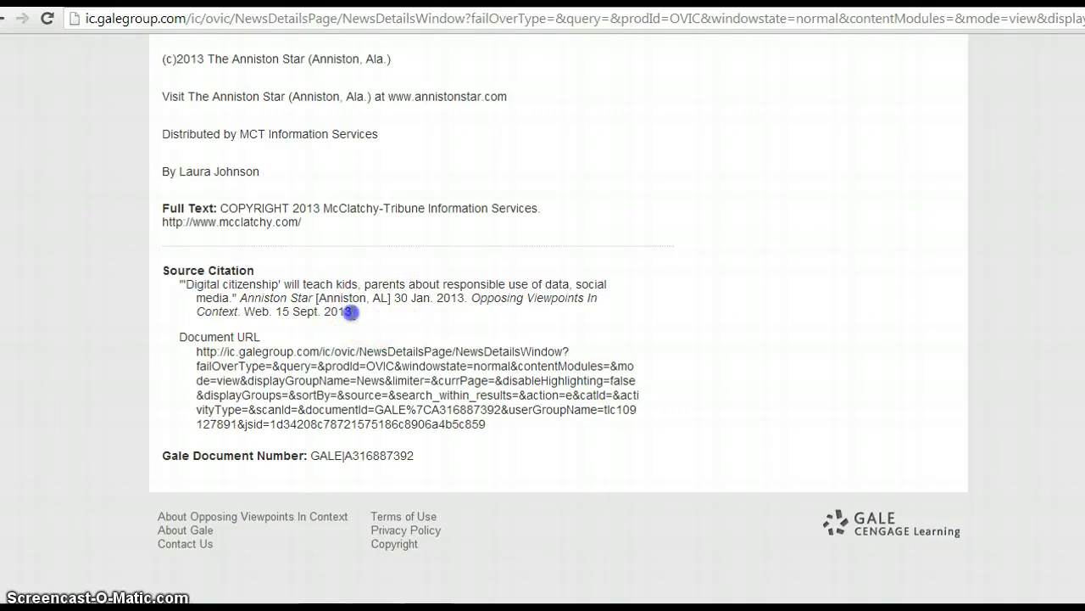
left_click_drag(319, 311, 193, 288)
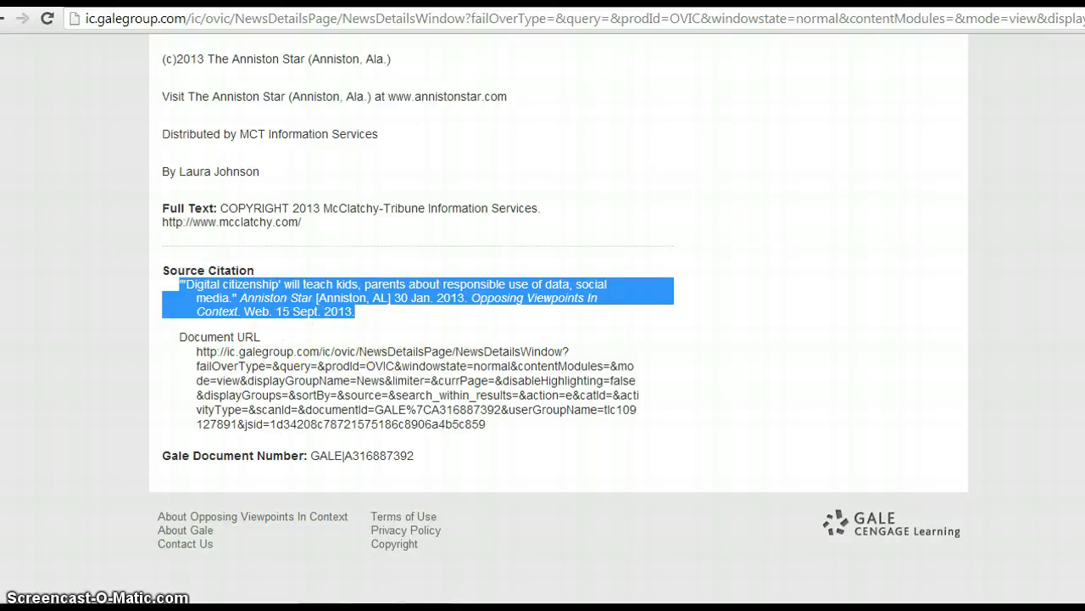
Step: Paste the Gale citation into a new paragraph below the Chao entry in Docs
key("ctrl+Tab")
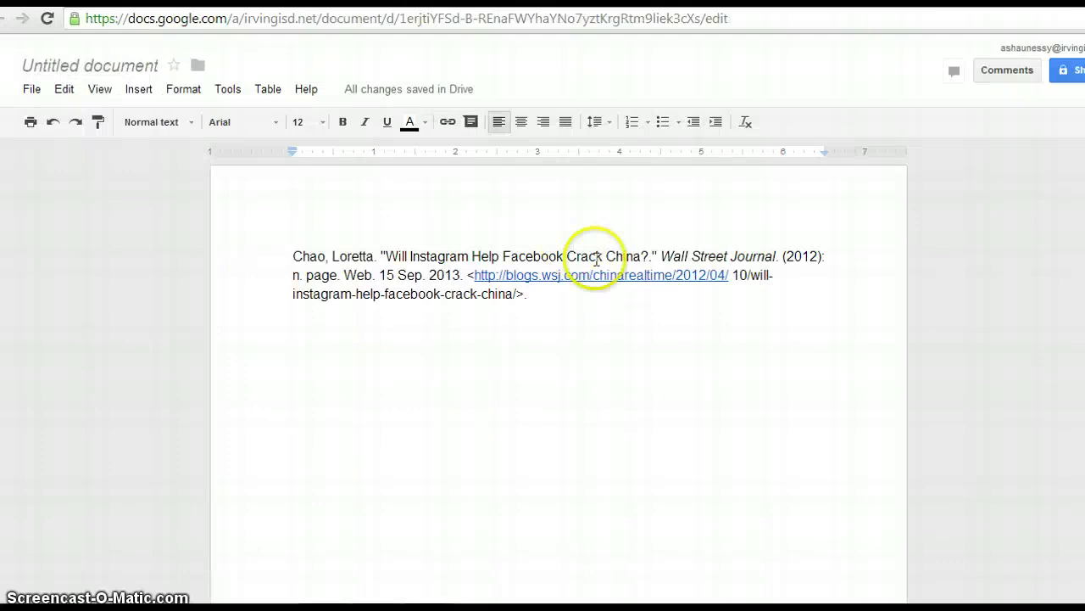
key("Return")
key("Return")
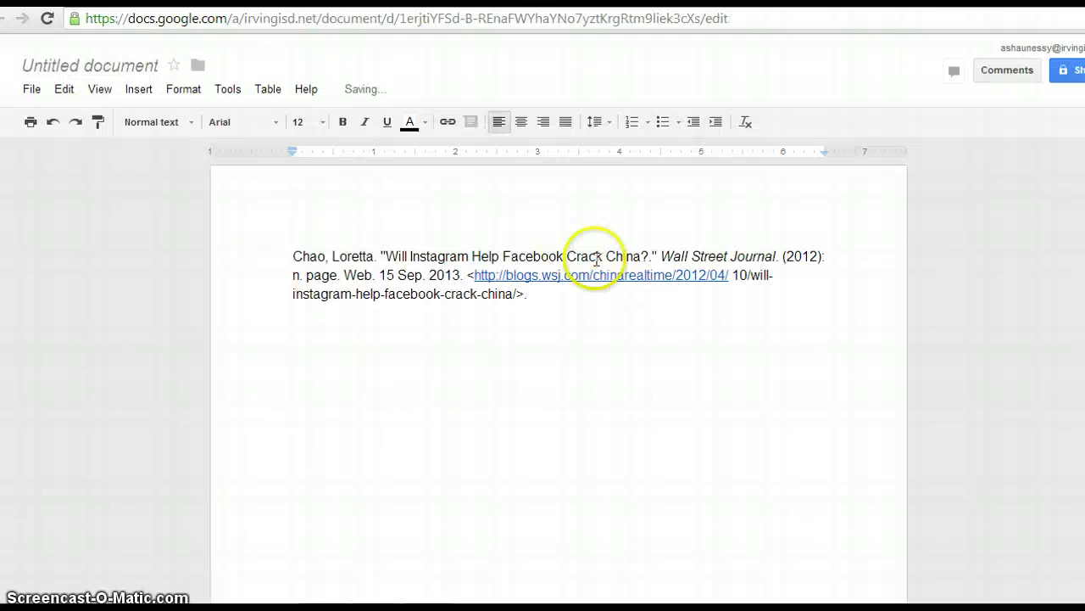
type("\"'Digital citizenship' will teach kids, parents about responsible use of data, social media.\" Anniston Star [Anniston, AL] 30 Jan. 2013. Opposing Viewpoints In Context. Web. 15 Sept. 2013.")
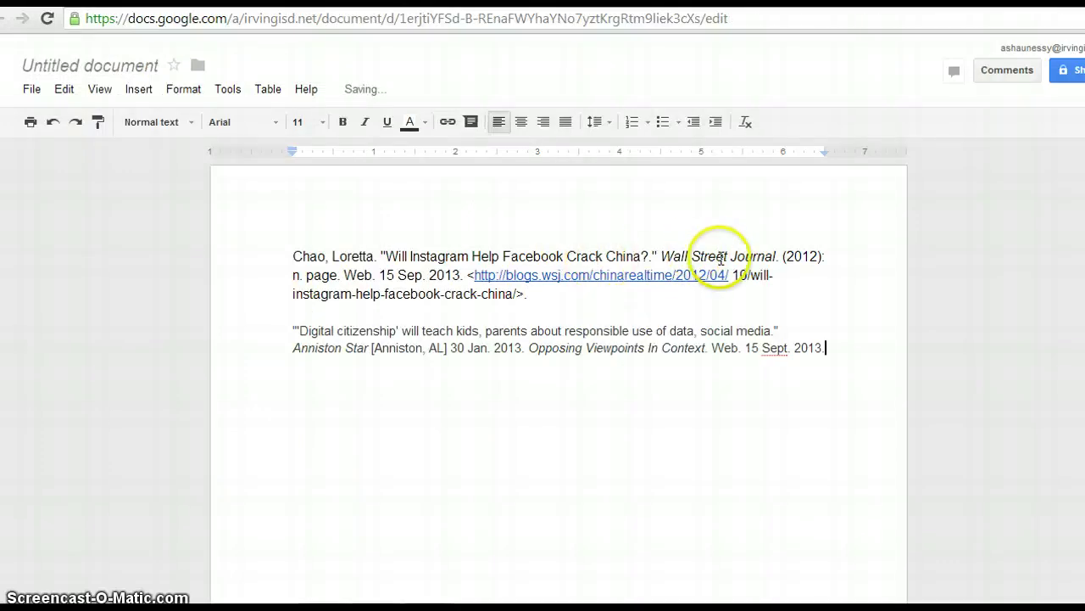
left_click(800, 333)
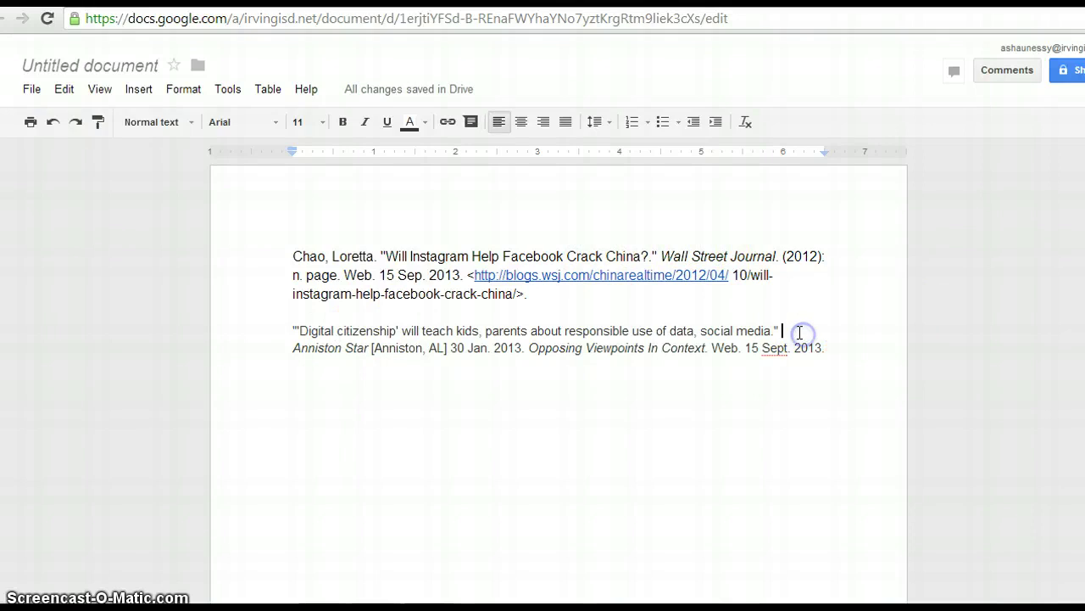
key("Home")
key("Tab")
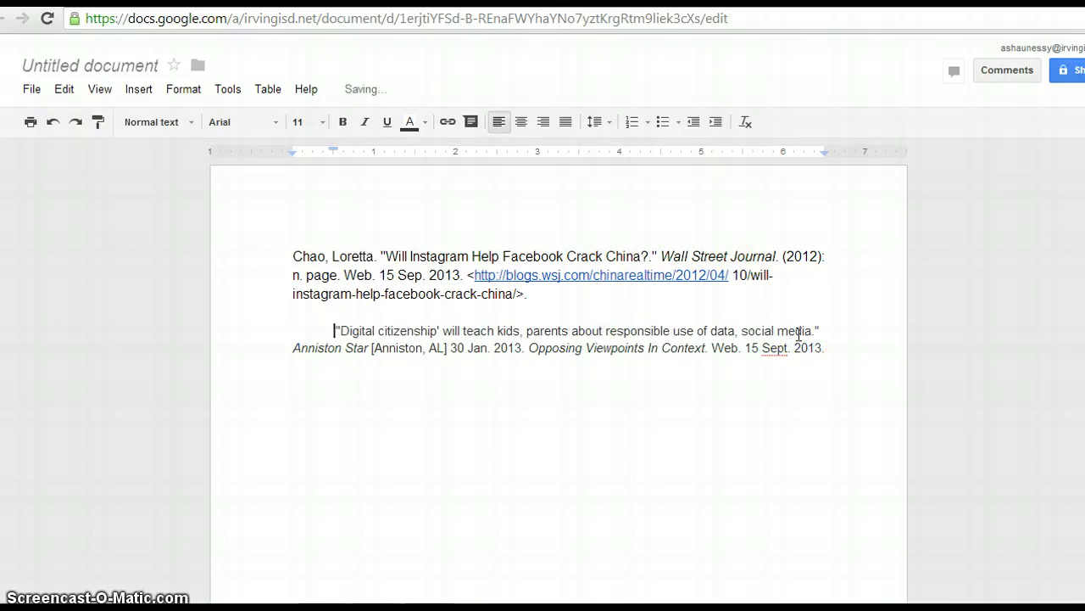
key("BackSpace")
Step: Clear formatting on the Anniston Star citation line to remove its italics
left_click(293, 347)
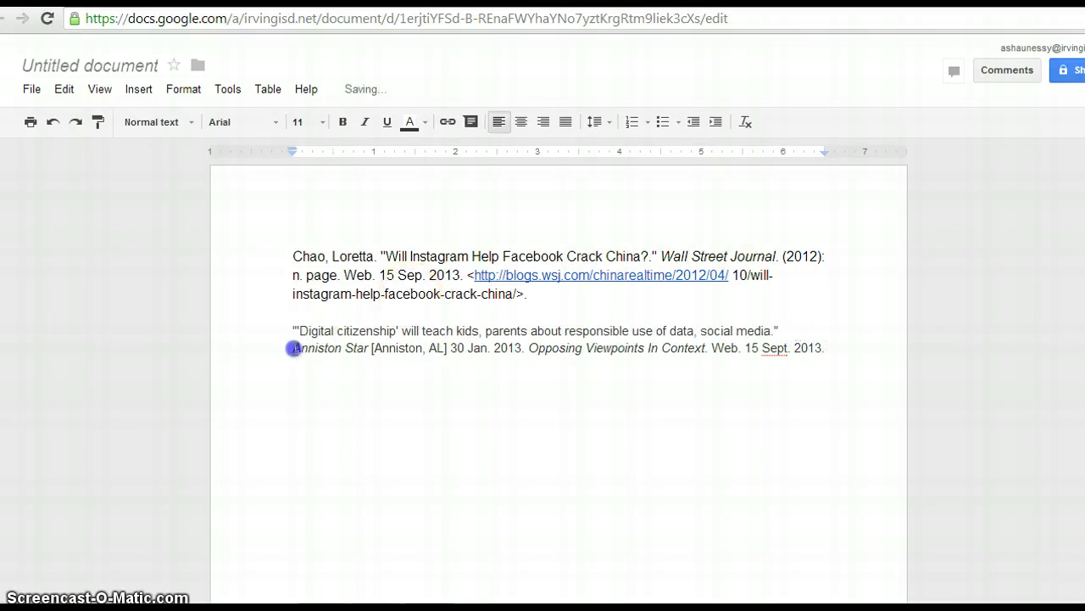
left_click_drag(294, 348, 806, 354)
right_click(806, 354)
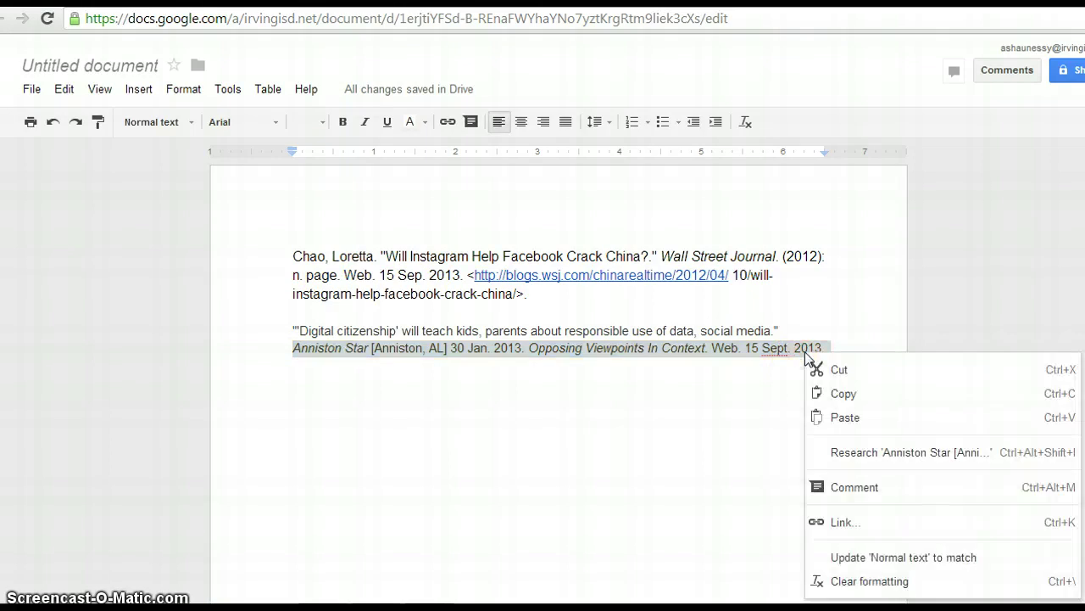
left_click(882, 583)
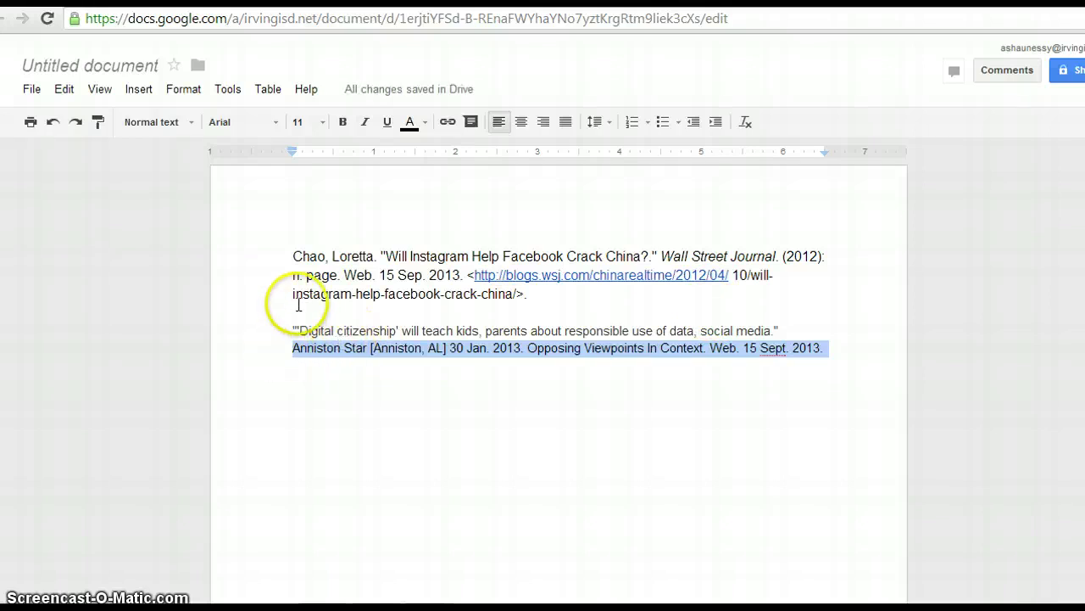
Step: Adjust the Chao citation's first-line indent and reselect part of its text
left_click(286, 272)
key("Tab")
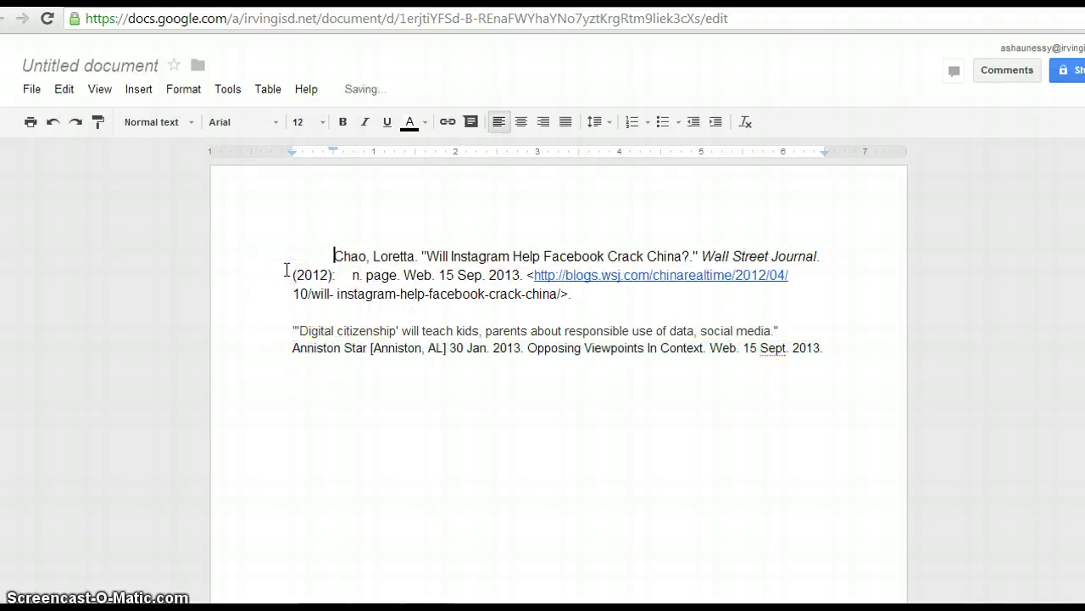
key("BackSpace")
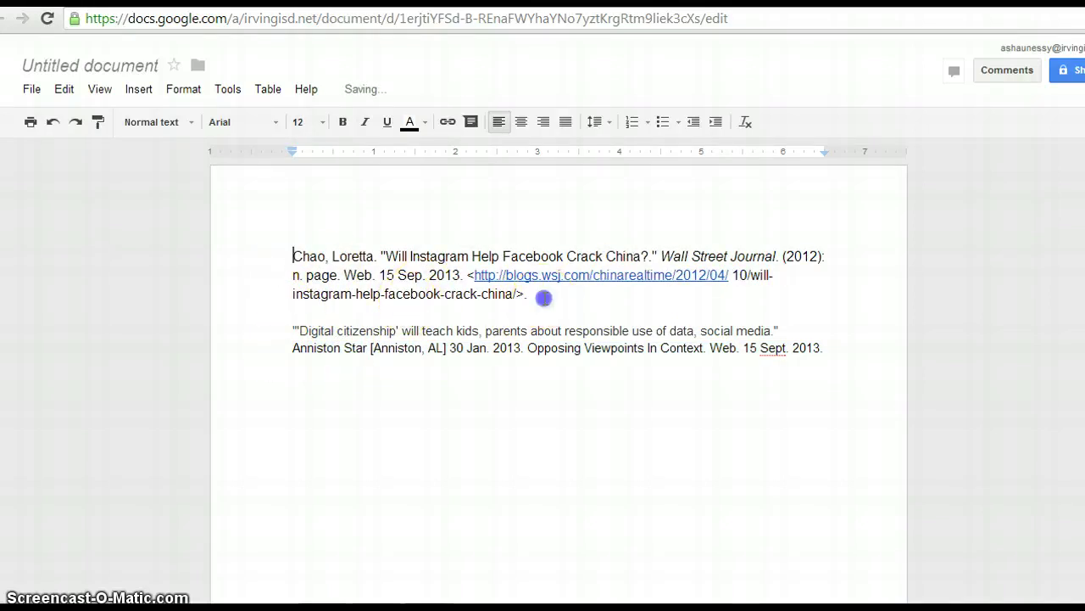
left_click_drag(529, 295, 304, 280)
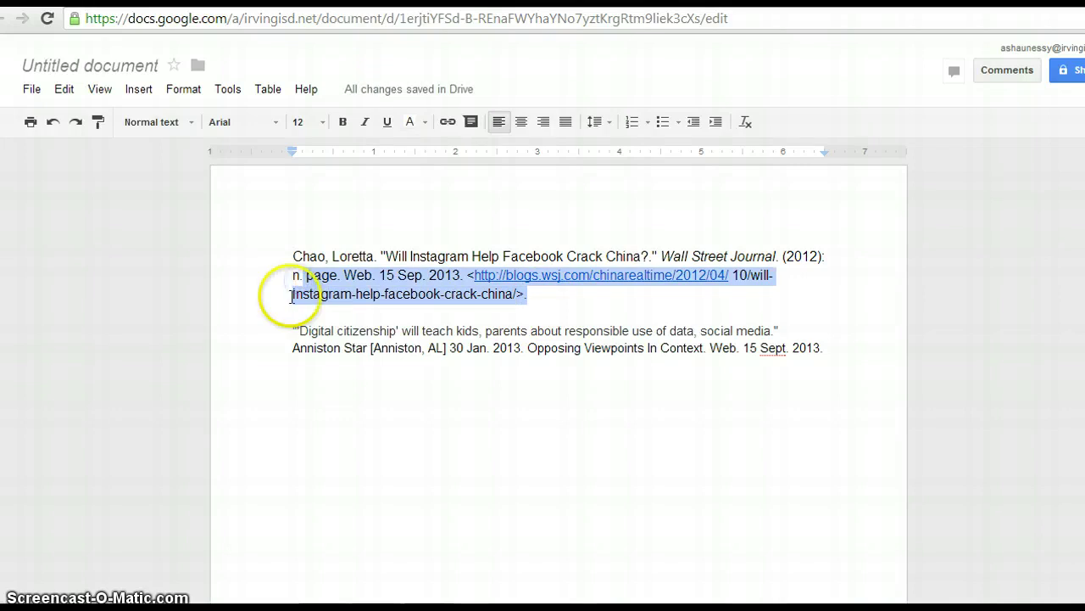
left_click(276, 336)
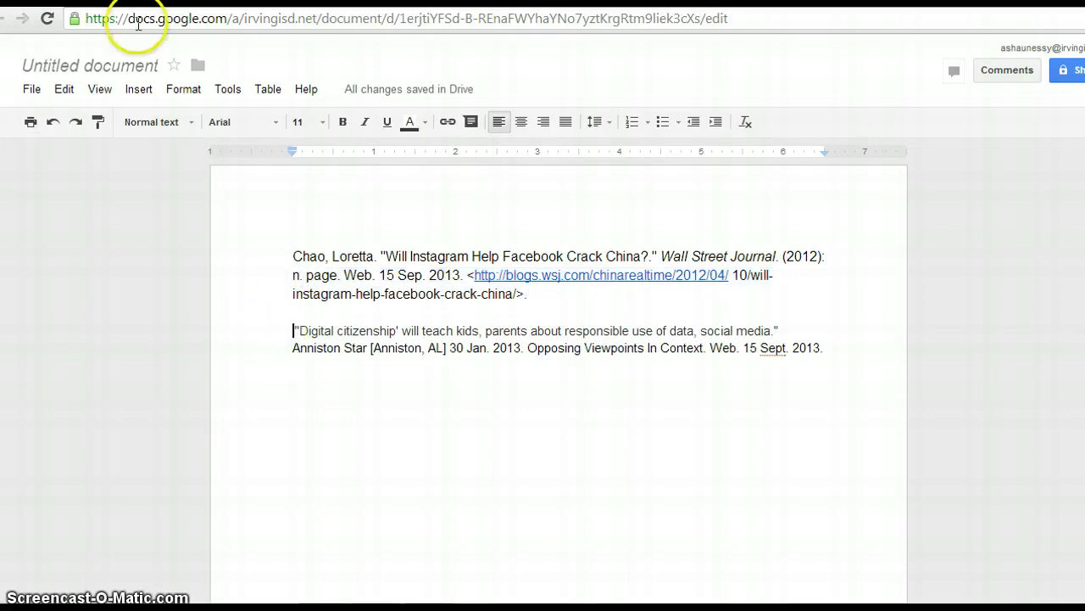
Step: Change the document title from 'Untitled document' to 'Works Cited Page'
left_click(131, 75)
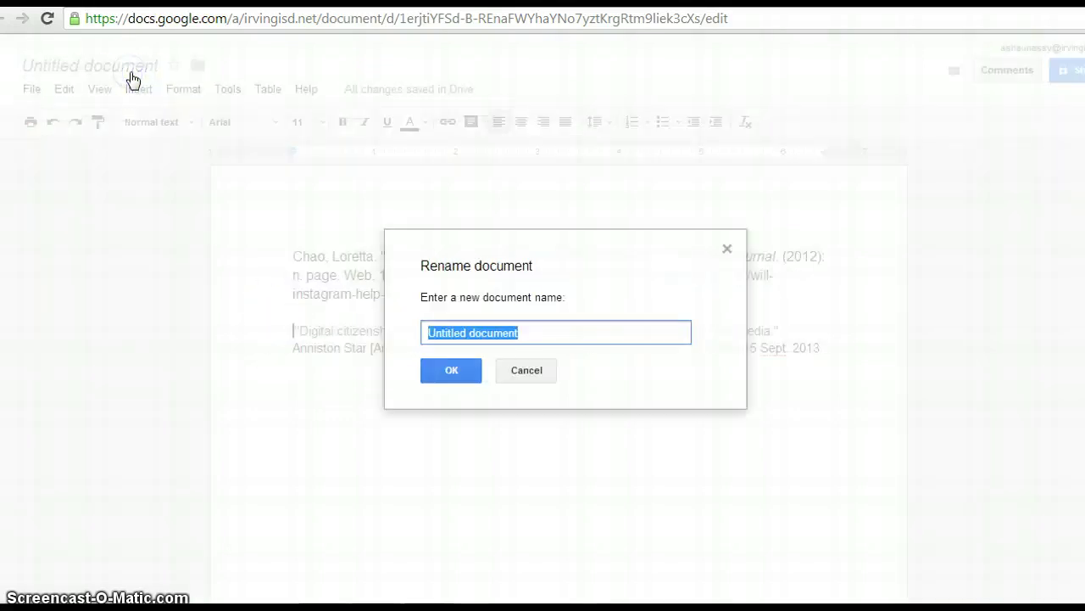
type("B")
key("BackSpace")
type("Wo")
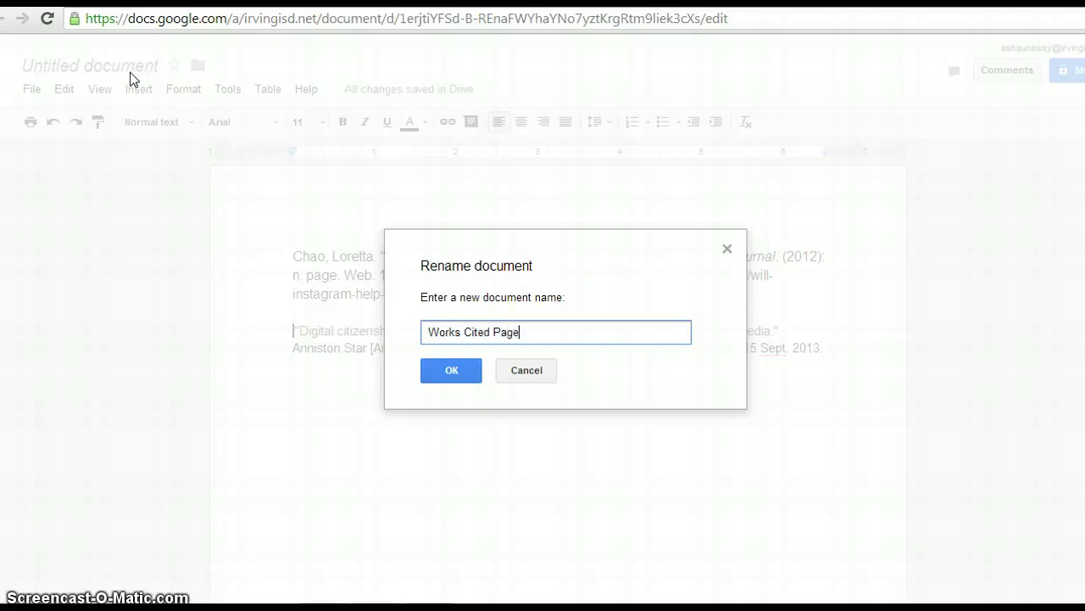
type("rks Cited Page")
left_click(449, 370)
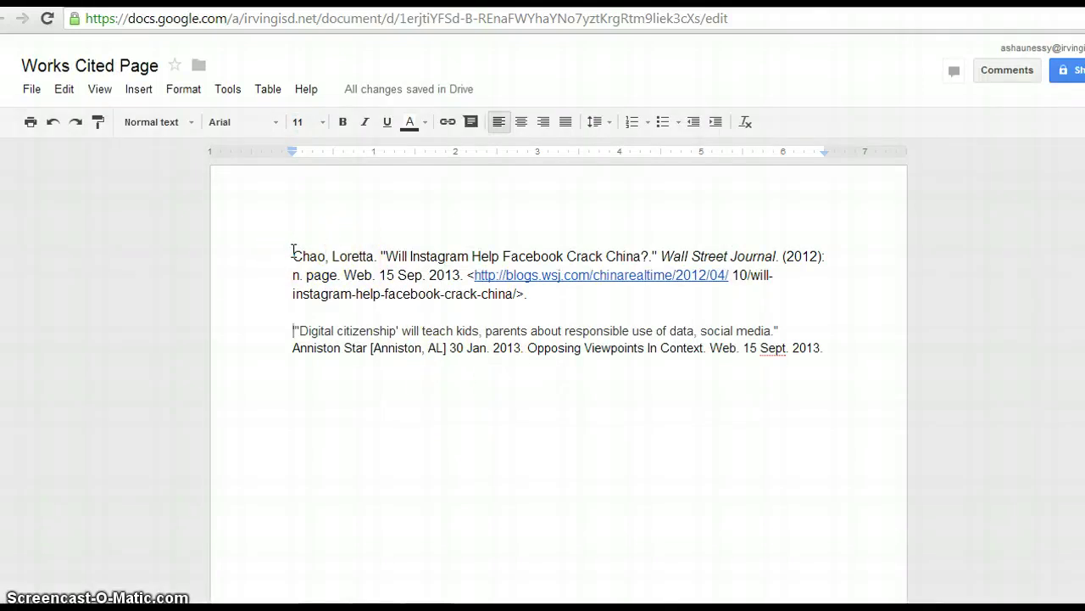
Step: Select the Chao and Gale citations and set their font size to 11
left_click(292, 333)
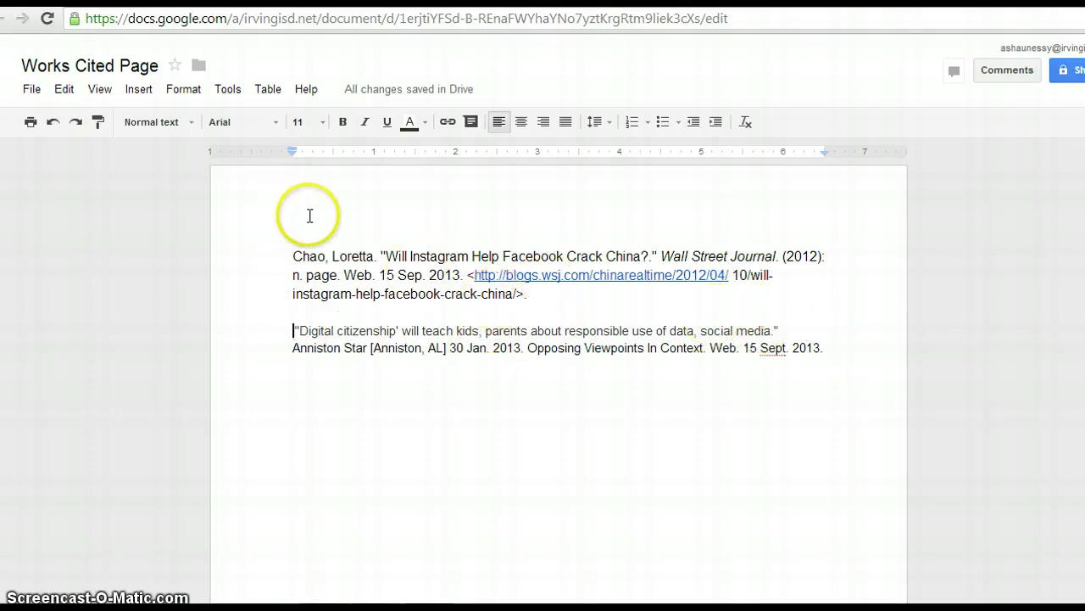
left_click_drag(824, 347, 245, 230)
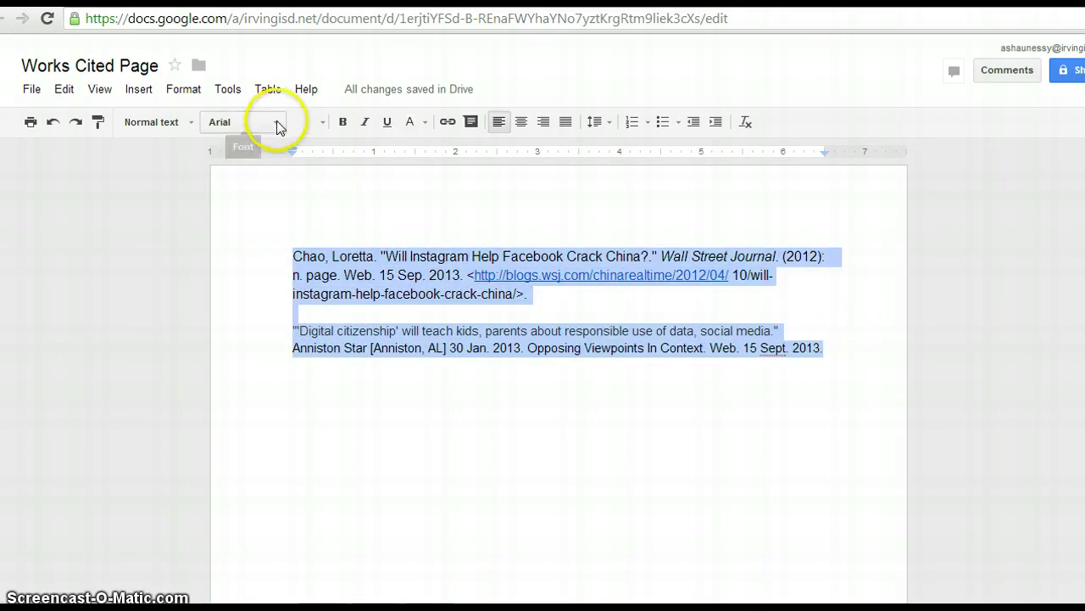
left_click(319, 125)
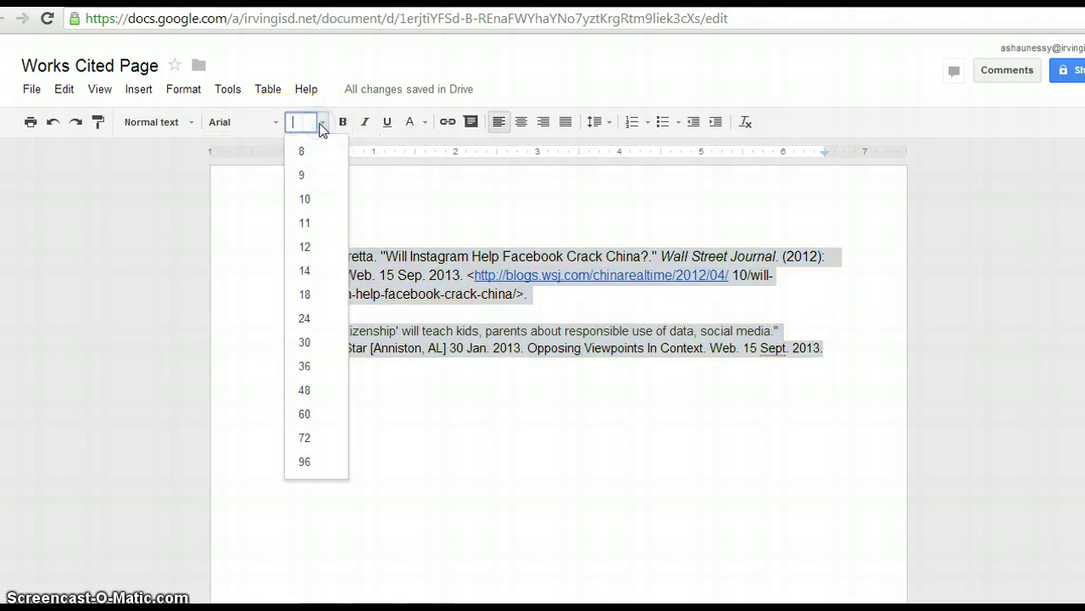
left_click(316, 224)
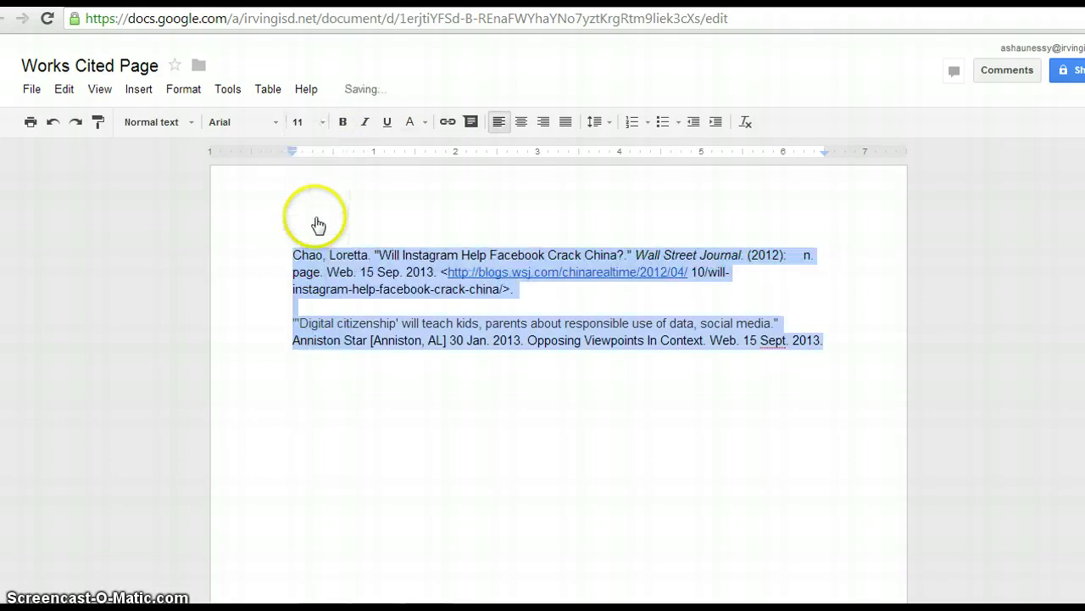
left_click(455, 382)
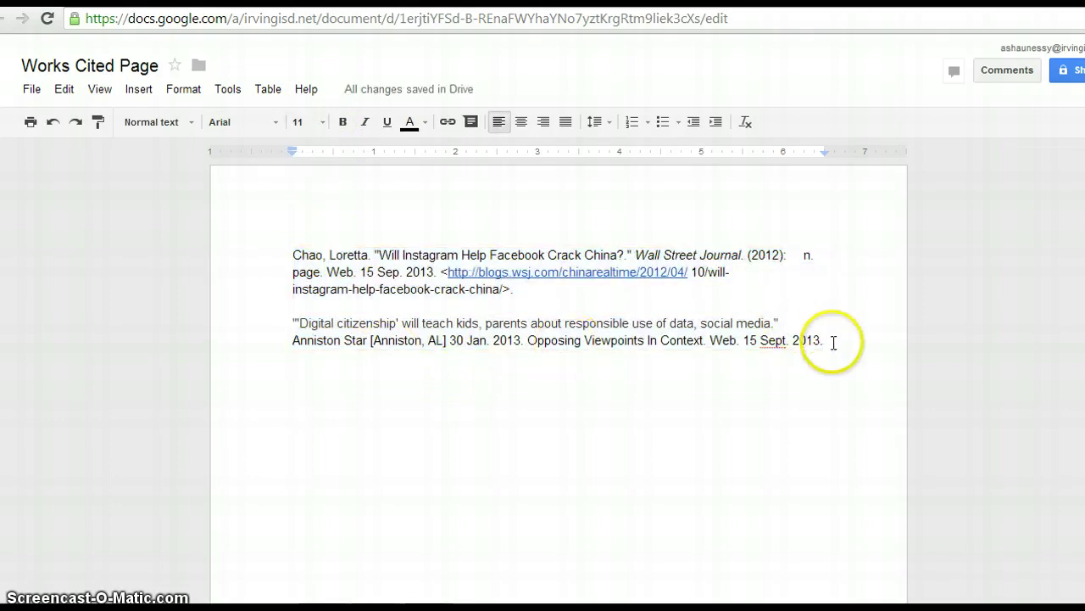
left_click_drag(833, 339, 652, 293)
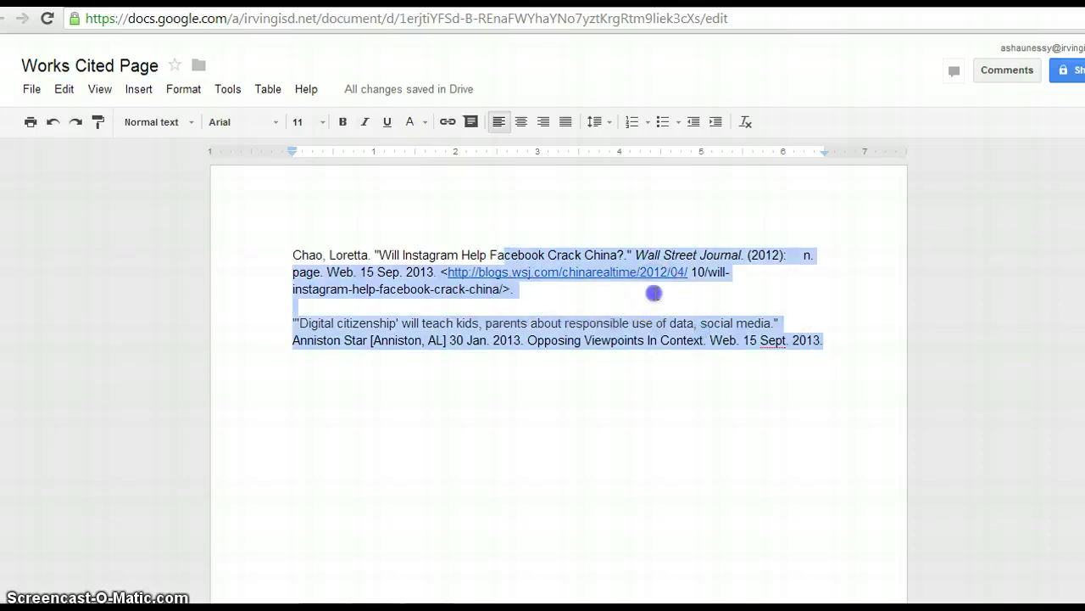
Step: Close the gap before 'n. page.' in the WSJ citation and add a blank line after the Gale citation
left_click(800, 256)
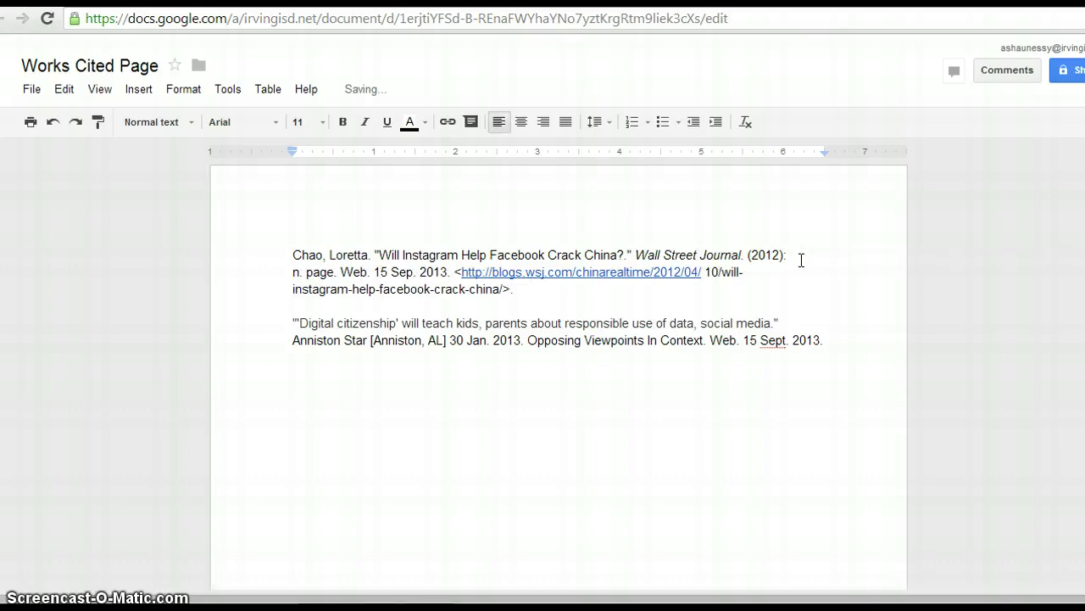
left_click(288, 277)
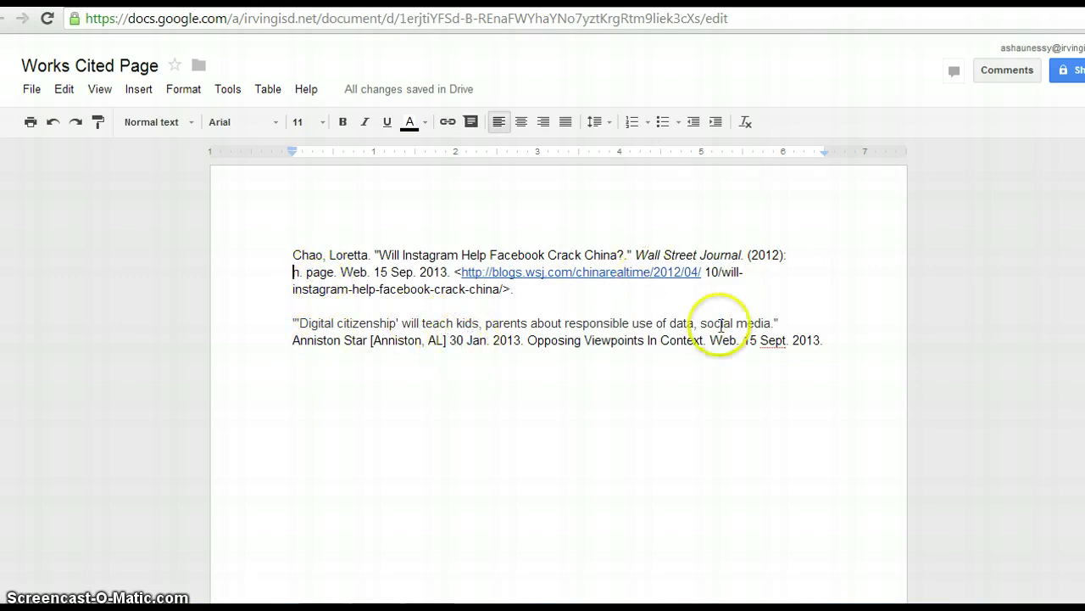
left_click(840, 353)
key("Return")
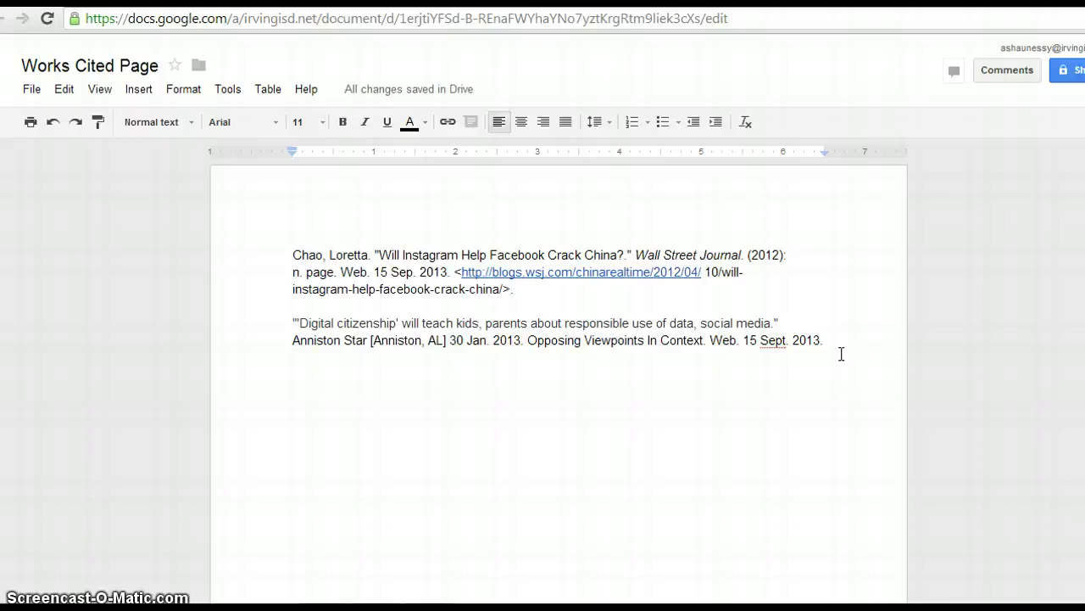
left_click(708, 332)
left_click(709, 319)
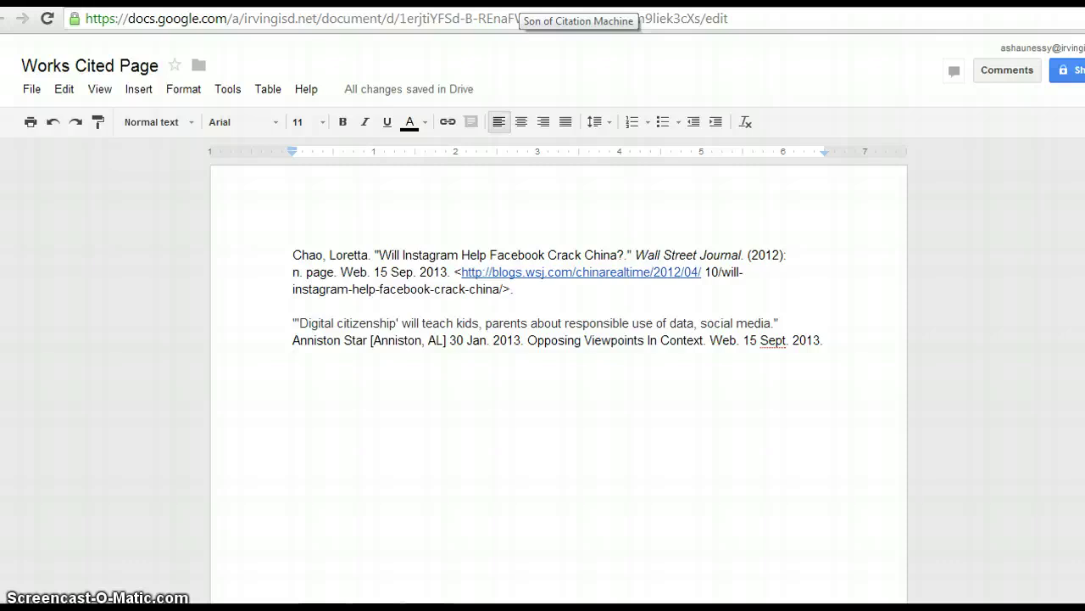
Step: Open the MLA Interview citation form in Son of Citation Machine
left_click(577, 1)
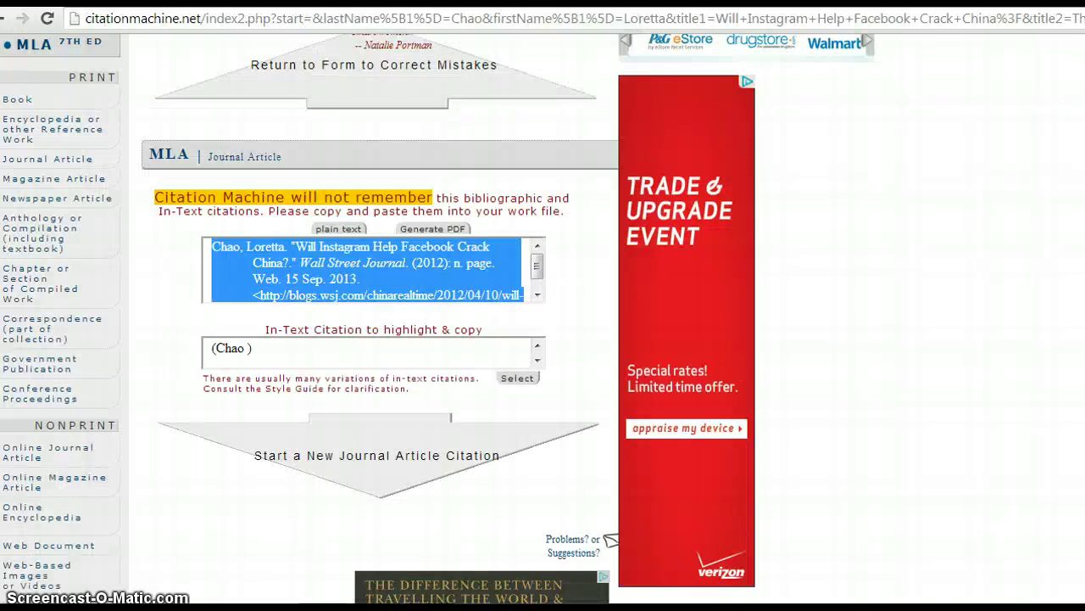
left_click(45, 49)
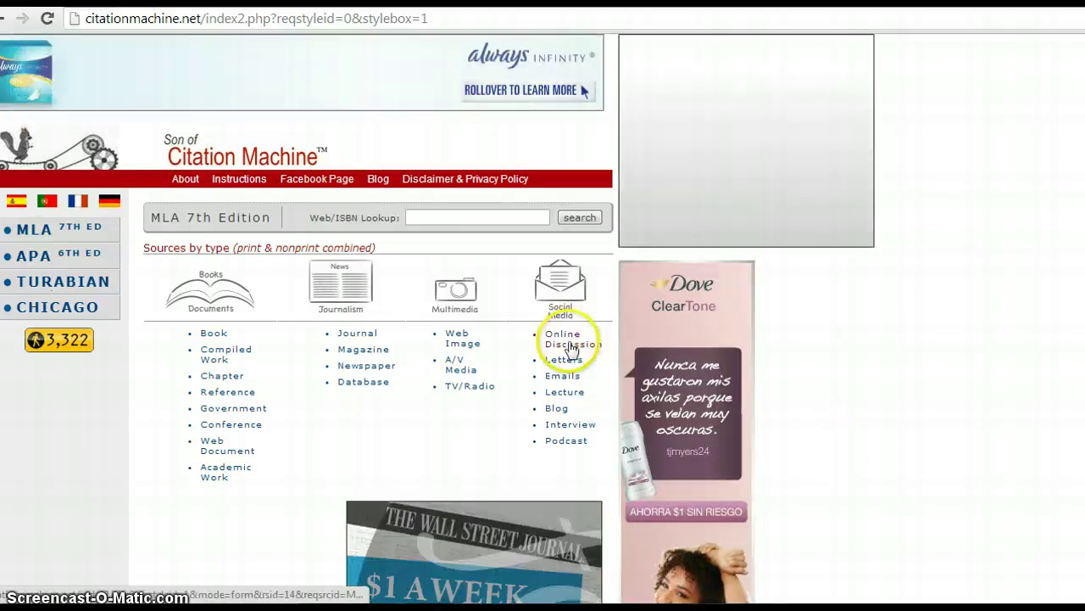
left_click(570, 428)
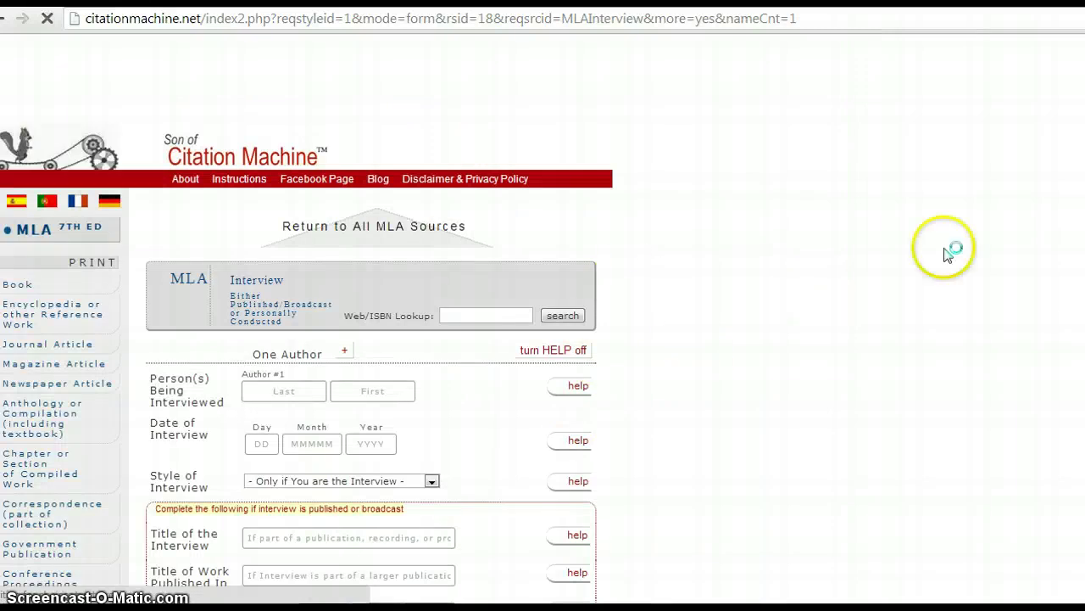
scroll(307, 319, "down", 3)
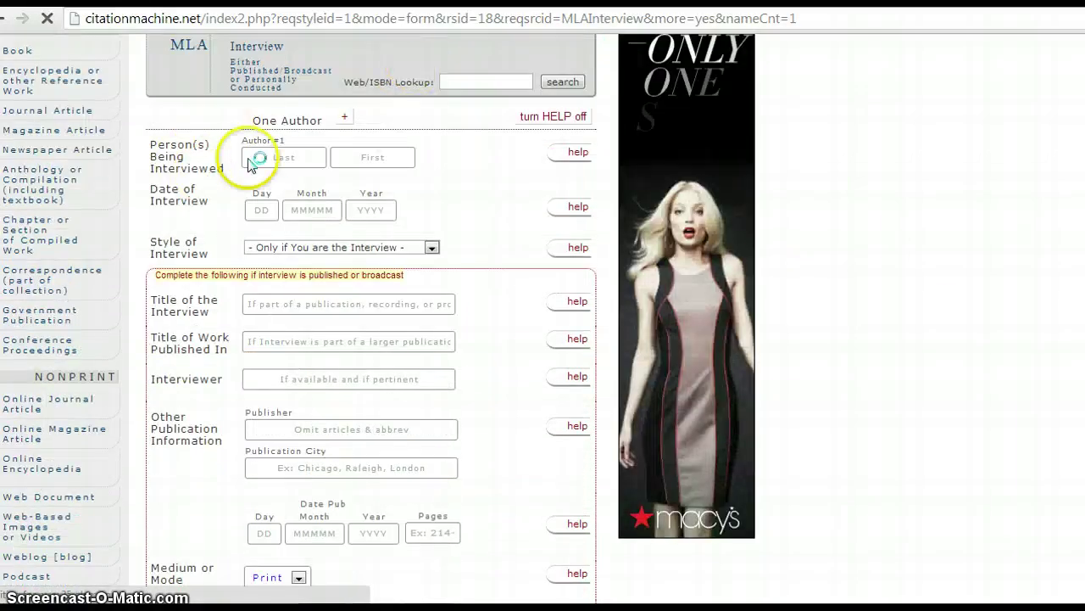
Step: Enter the interviewee's last and first name and the date 11 September 2013
left_click(271, 161)
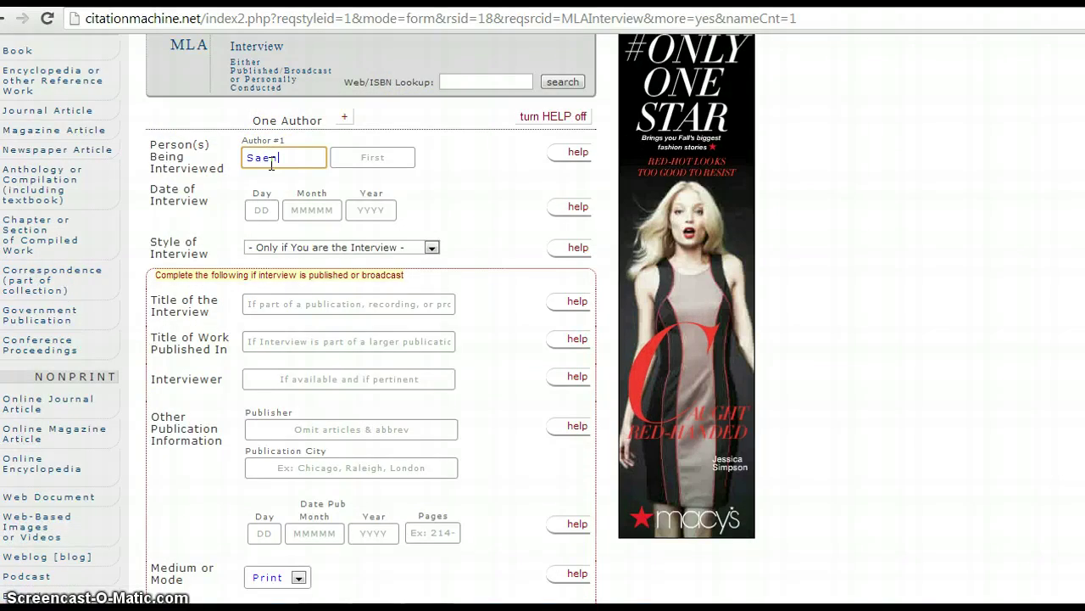
key("Tab")
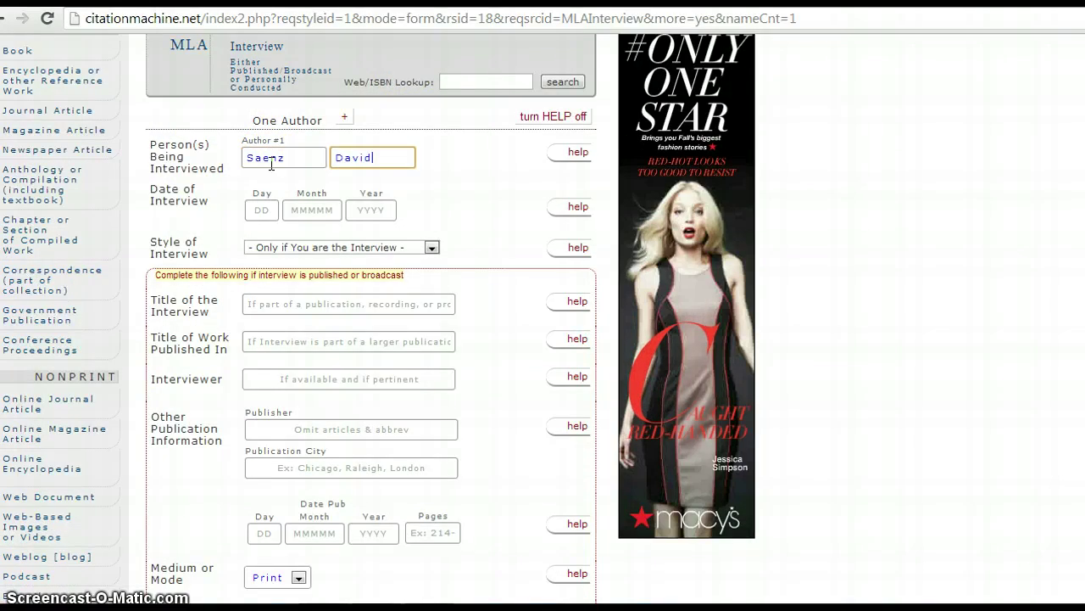
key("Tab")
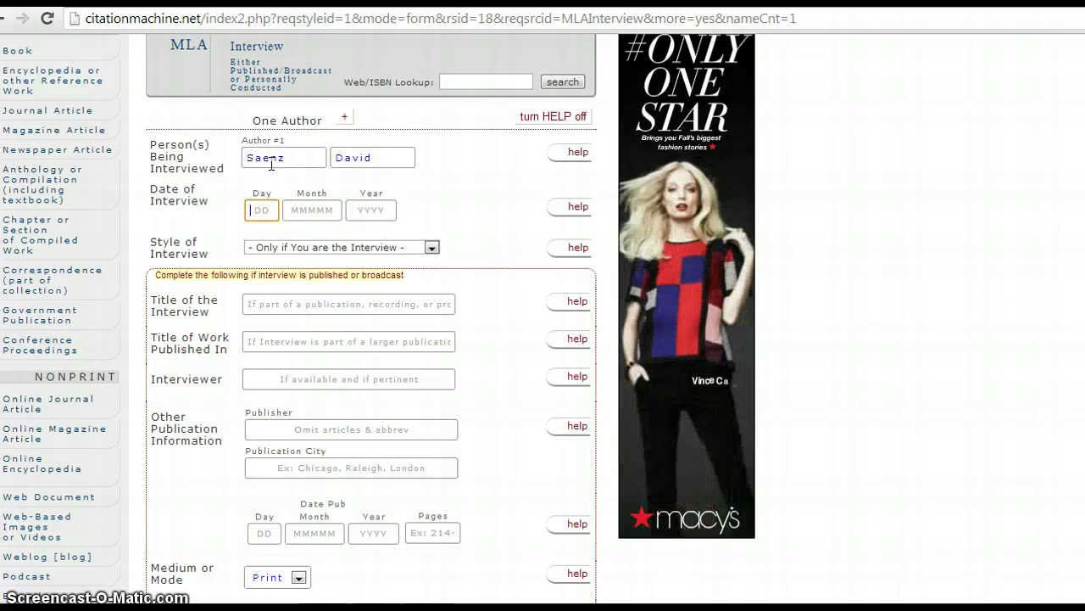
type("11")
key("Tab")
type("S")
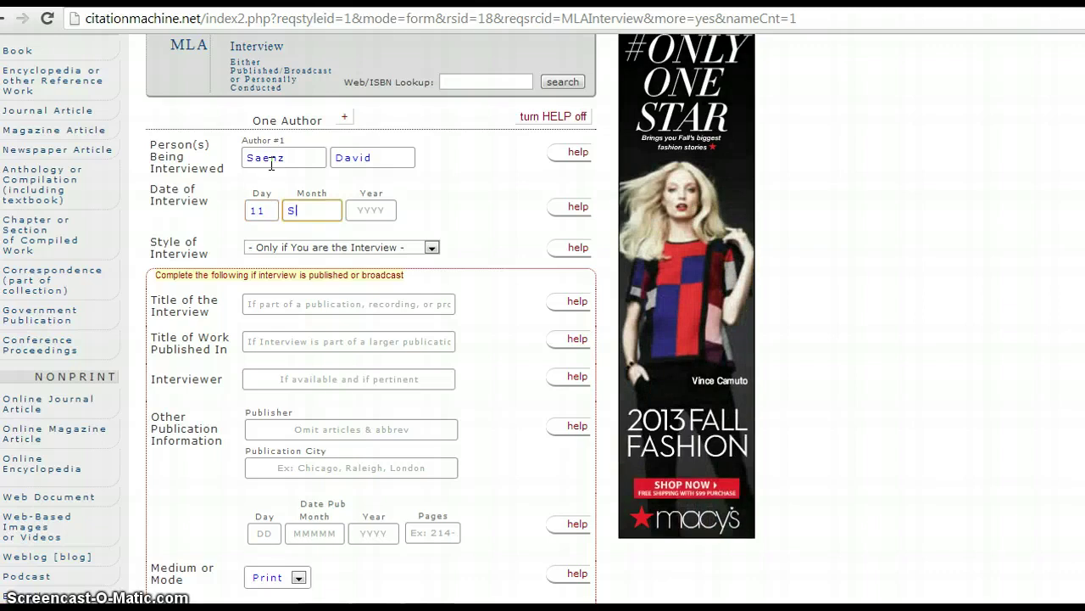
type("e")
type("ptember")
key("Tab")
type("2")
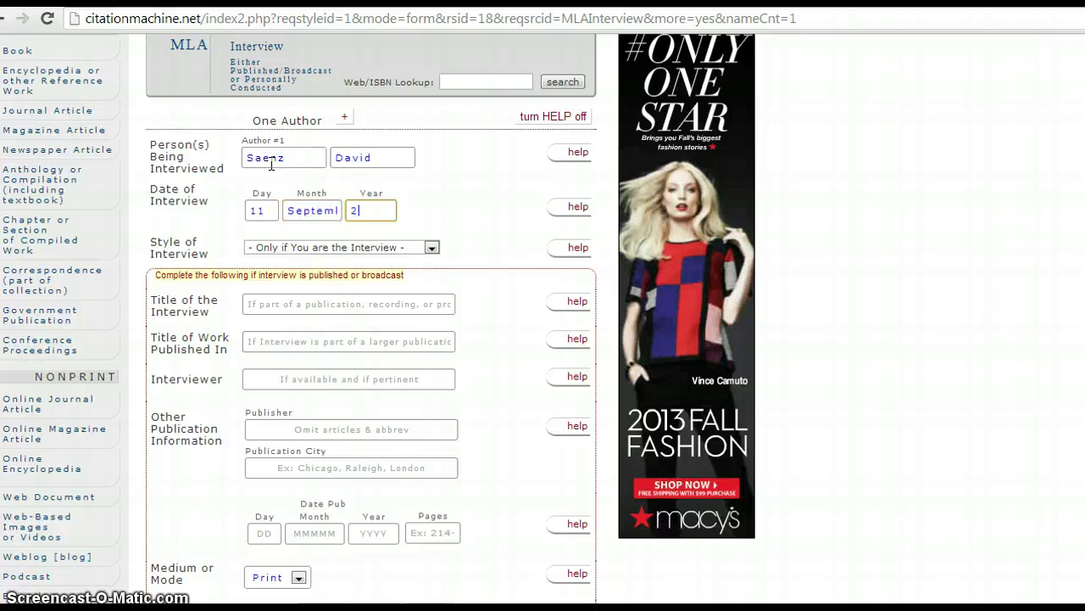
Step: Set the interview style to Personal Interview and generate the citation
left_click(283, 245)
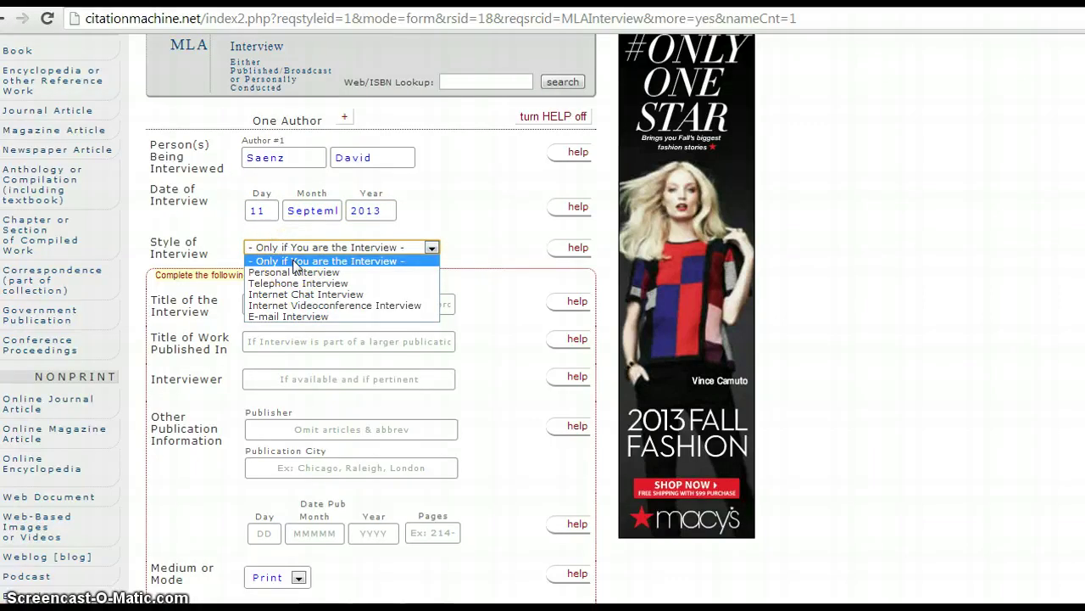
left_click(346, 271)
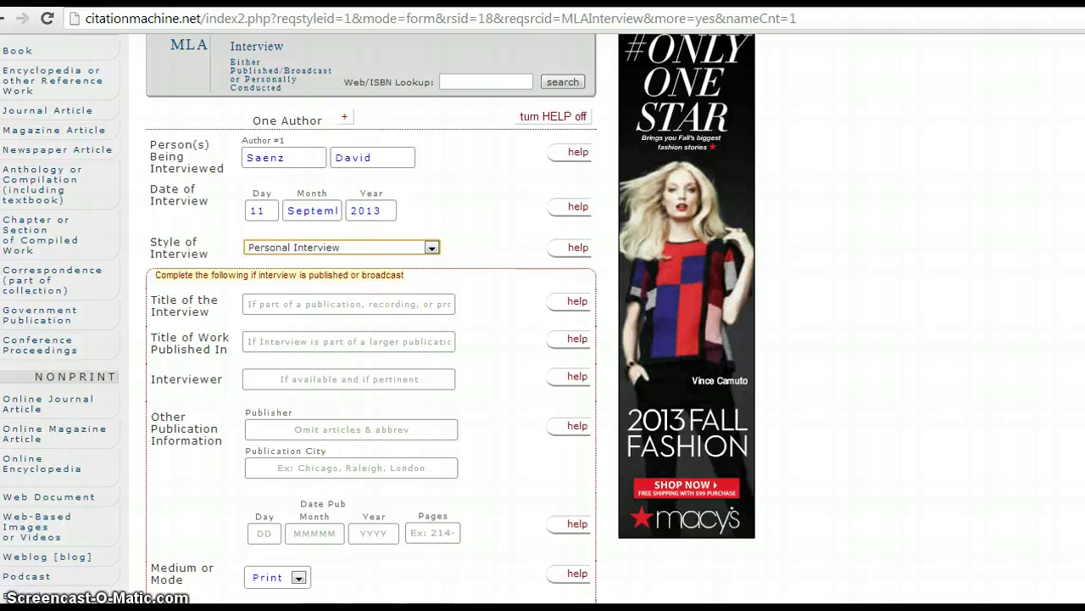
scroll(379, 318, "down", 3)
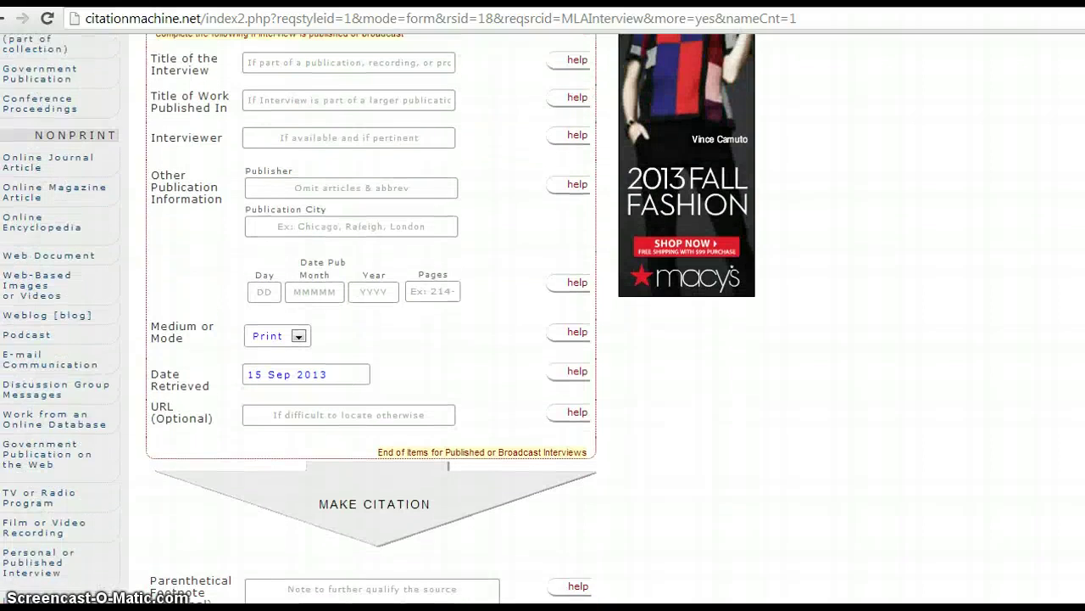
scroll(379, 318, "up", 1)
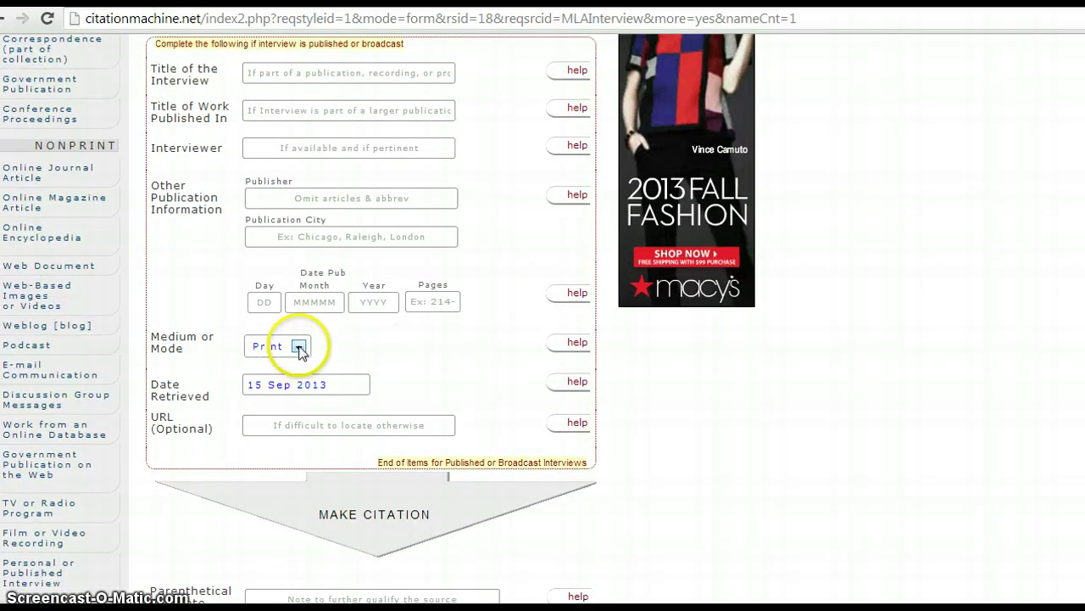
left_click(344, 514)
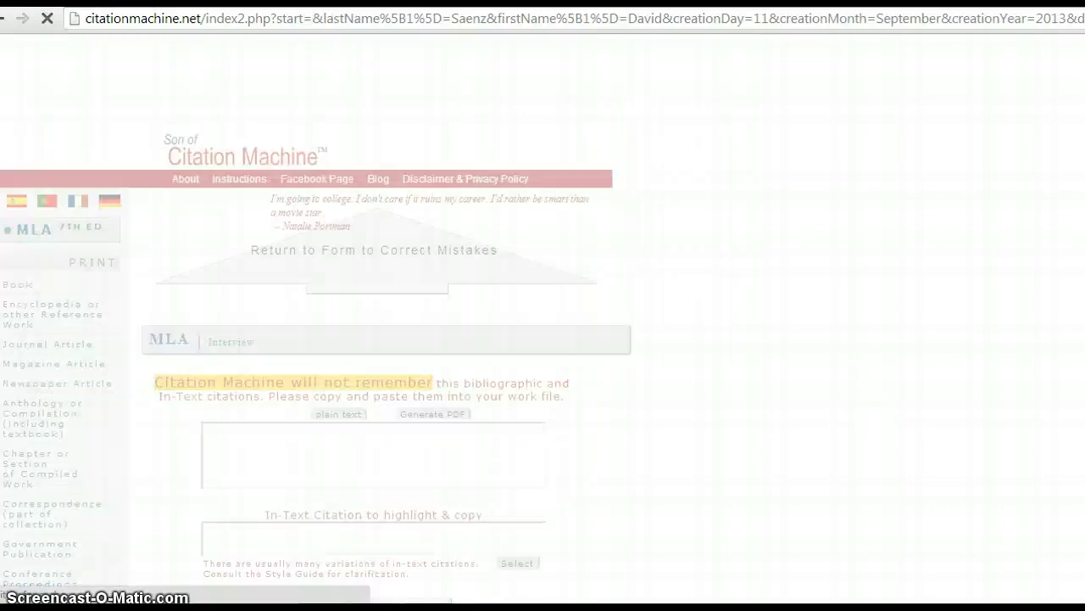
Step: Copy the generated personal-interview citation and go back to the Google Docs tab
scroll(865, 406, "down", 2)
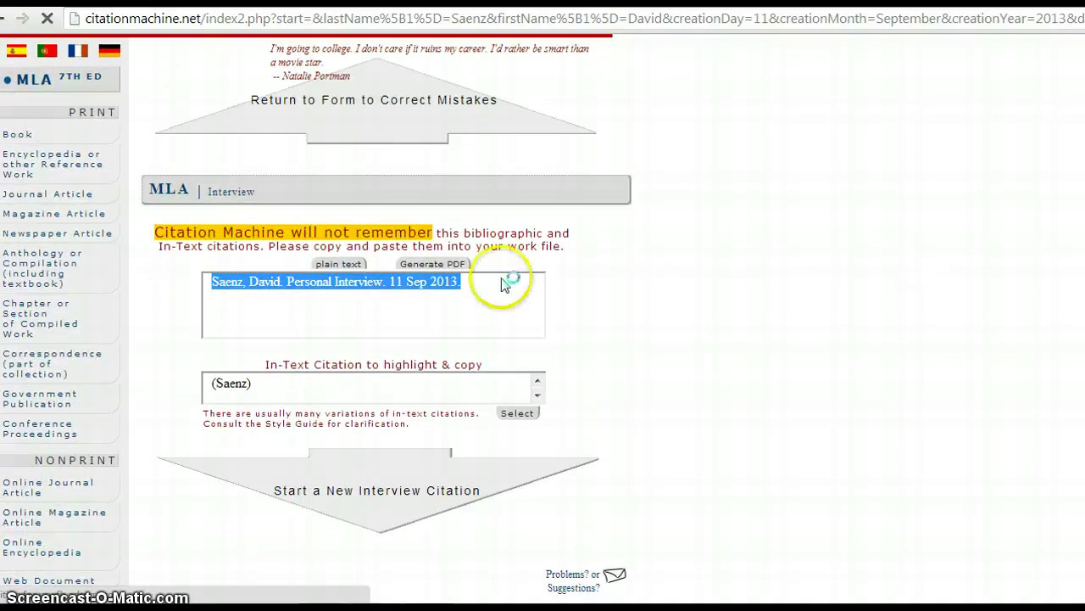
triple_click(416, 286)
right_click(419, 289)
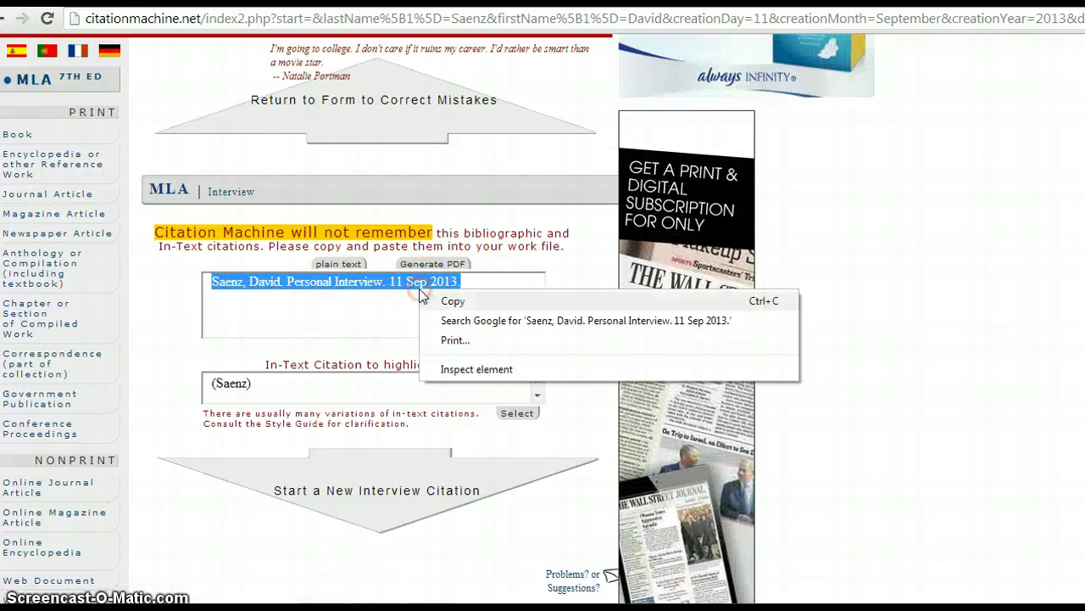
left_click(434, 298)
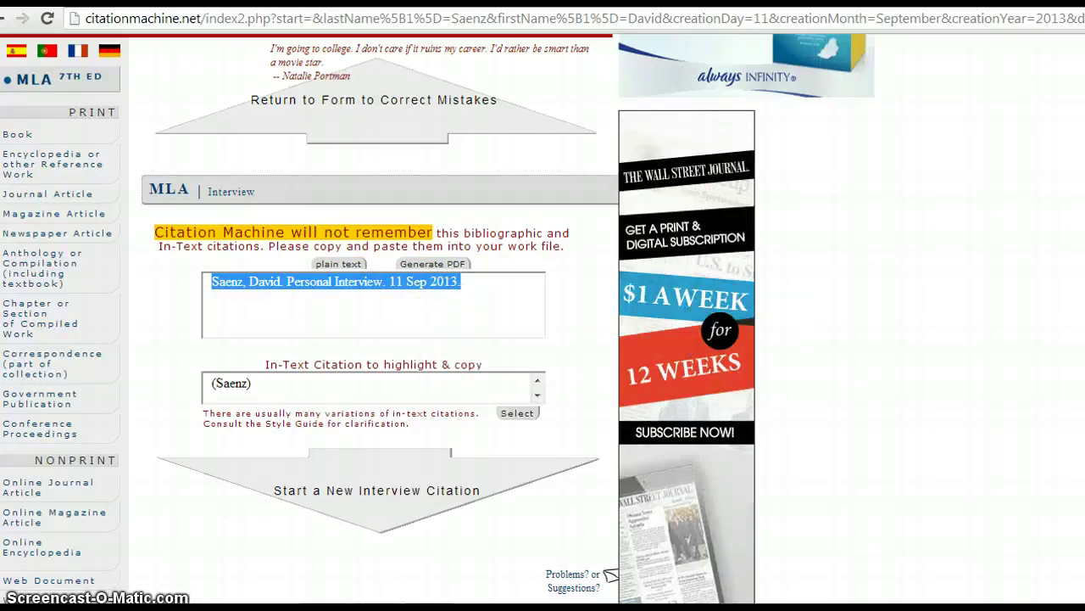
key("ctrl+Tab")
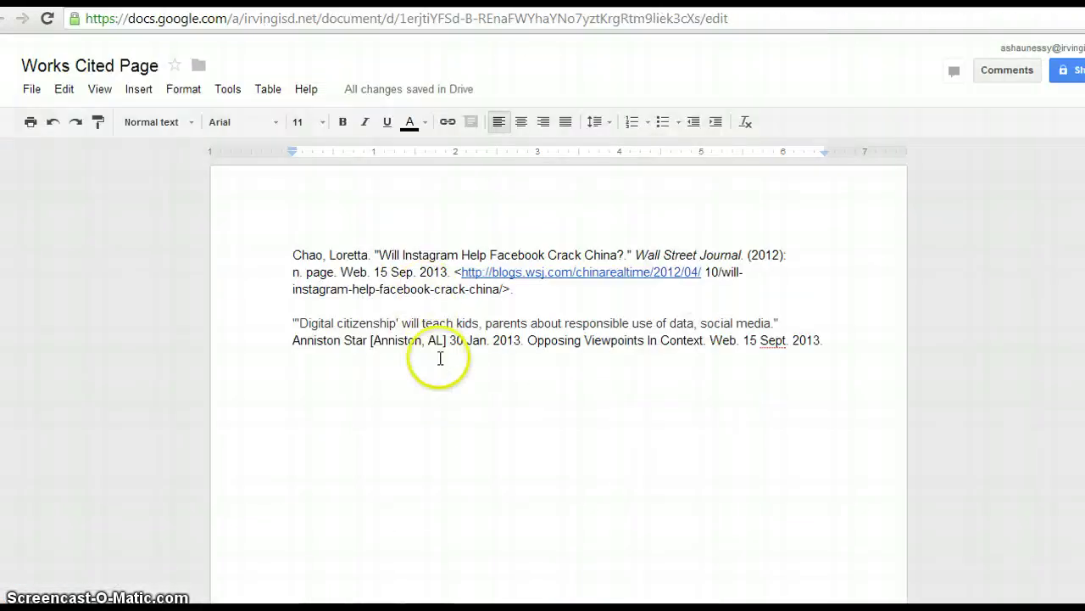
Step: Paste the interview citation on a new line below the Gale entry and check each citation's font size
key("Return")
key("ctrl+v")
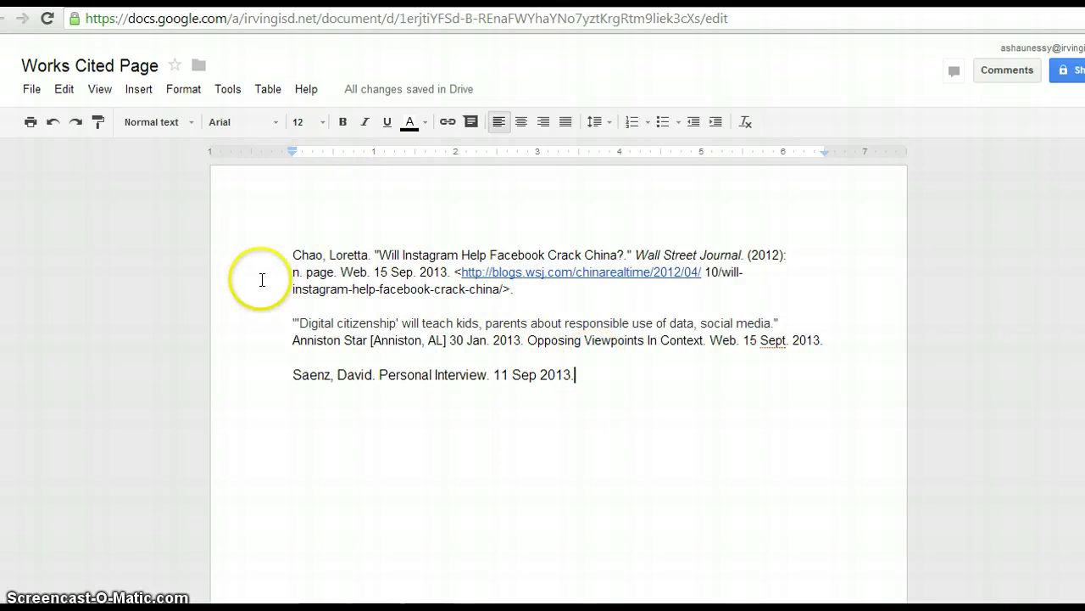
left_click(297, 373)
left_click(297, 322)
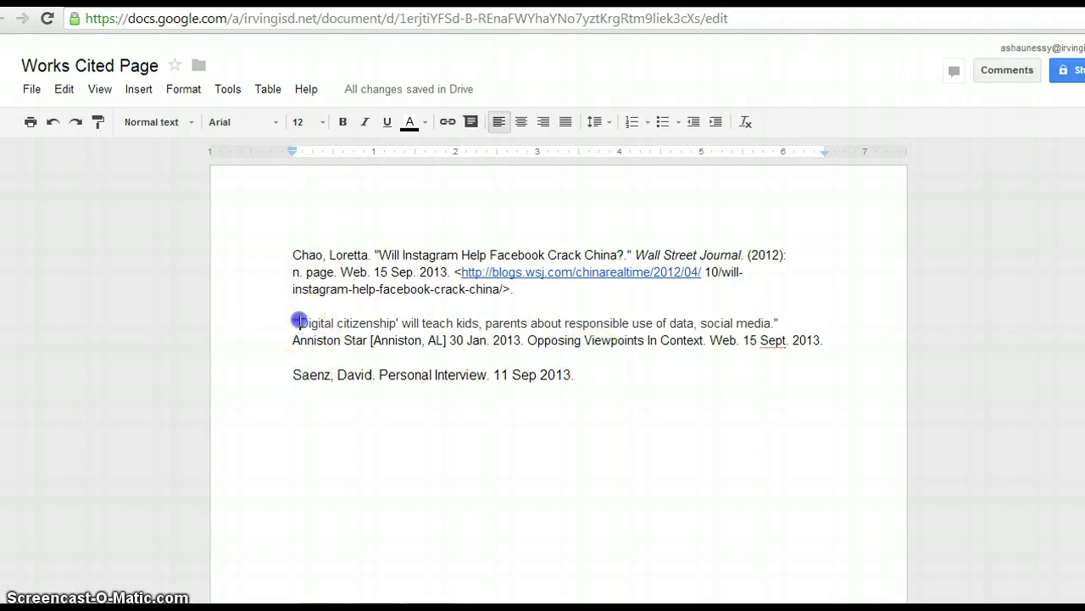
left_click(296, 254)
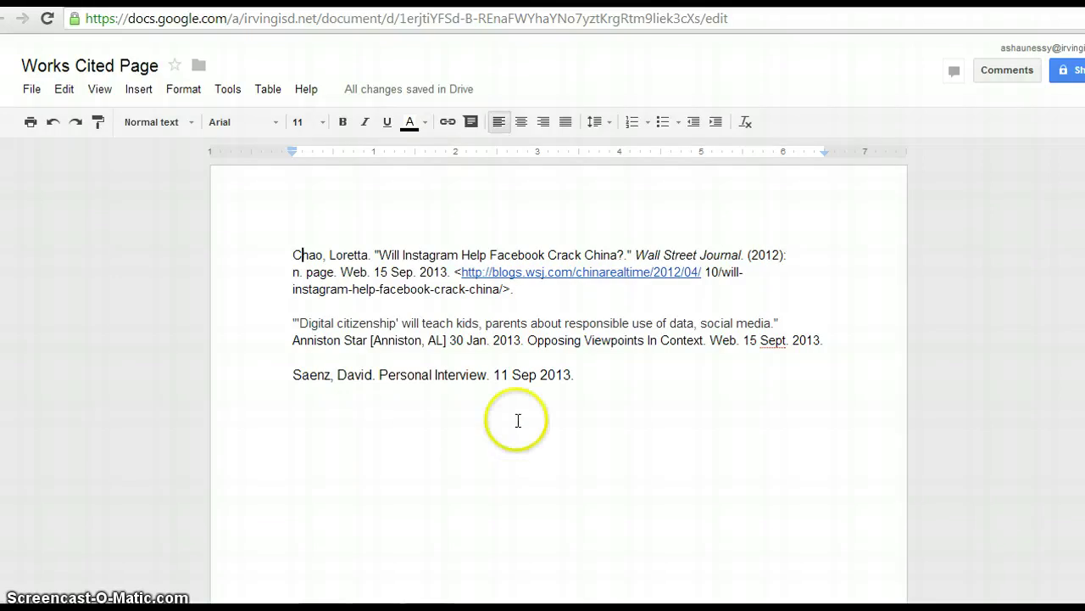
left_click(705, 272)
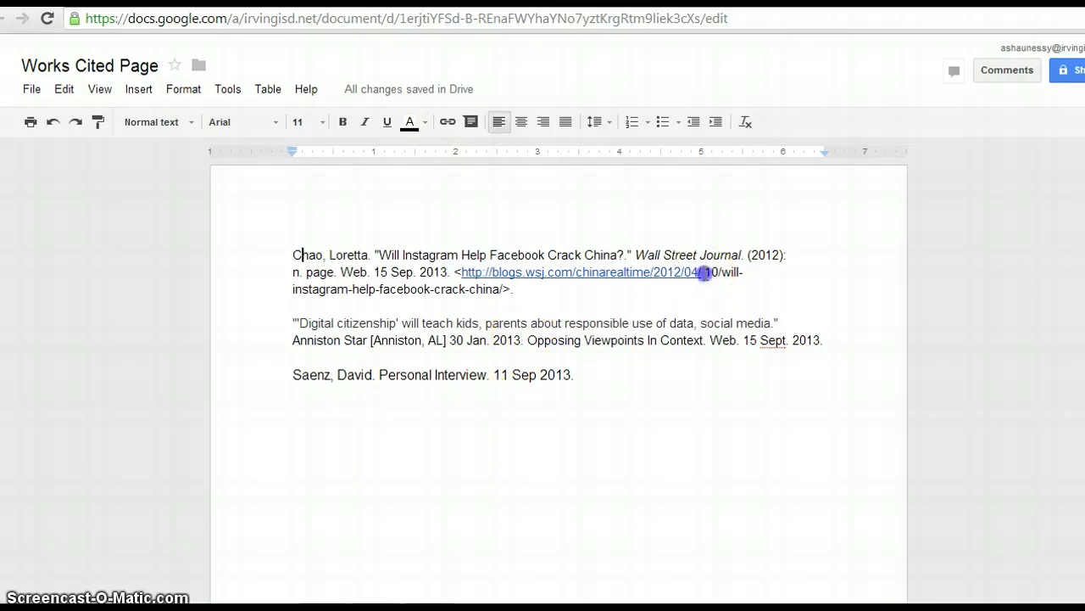